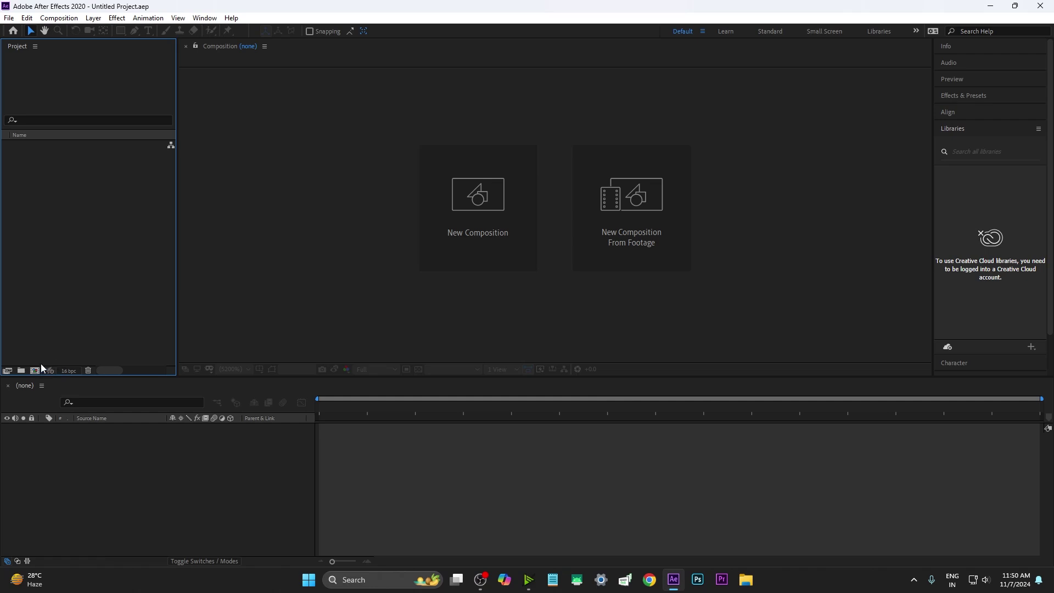
- Create Comp 1 at 1920×1080, 30 fps, 0:01:30:00, then scrub the timeline back to the start
left_click(39, 368)
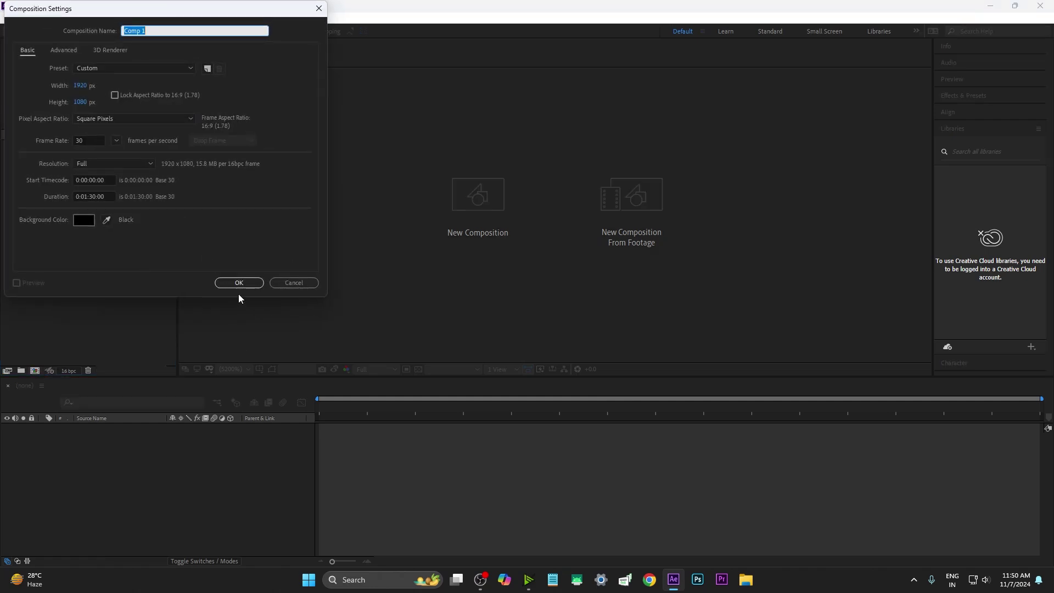
left_click(238, 283)
left_click(376, 409)
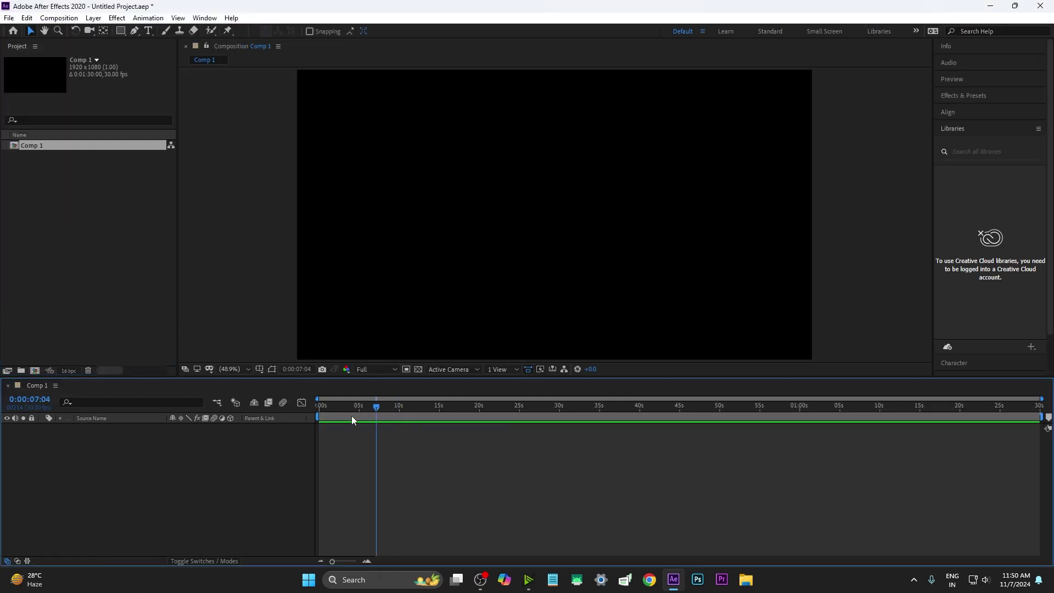
mouse_move(351, 416)
left_mouse_down()
mouse_move(322, 423)
mouse_move(351, 438)
mouse_move(328, 414)
left_mouse_up()
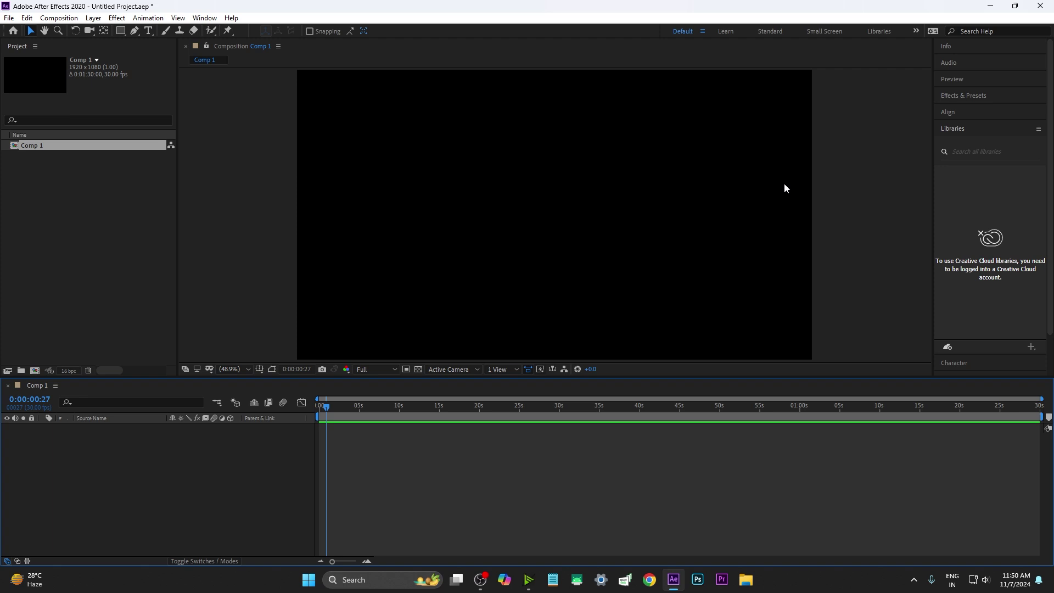
left_click_drag(345, 405, 314, 418)
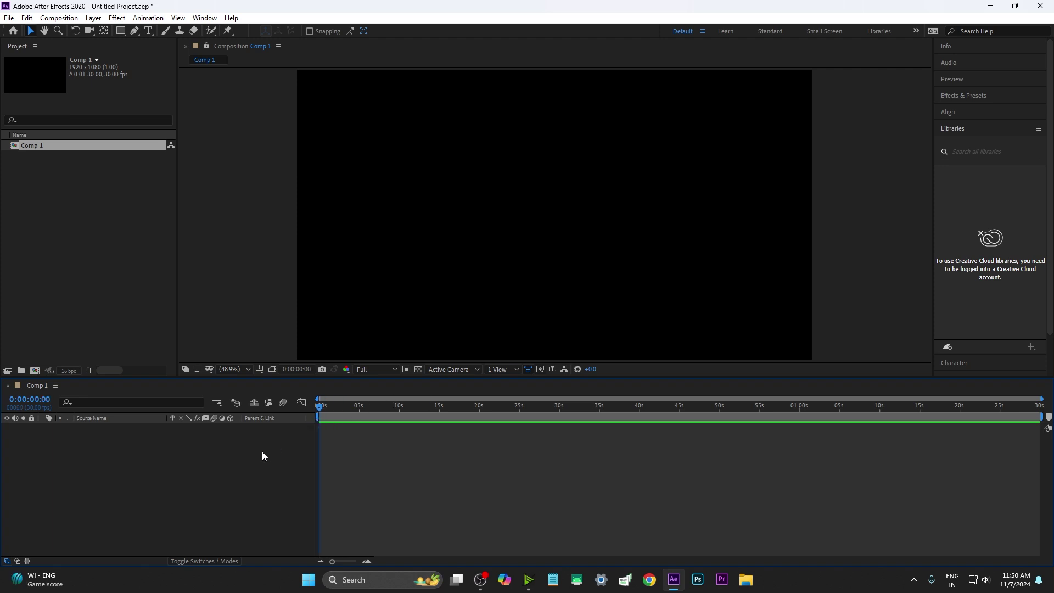
left_click(67, 223)
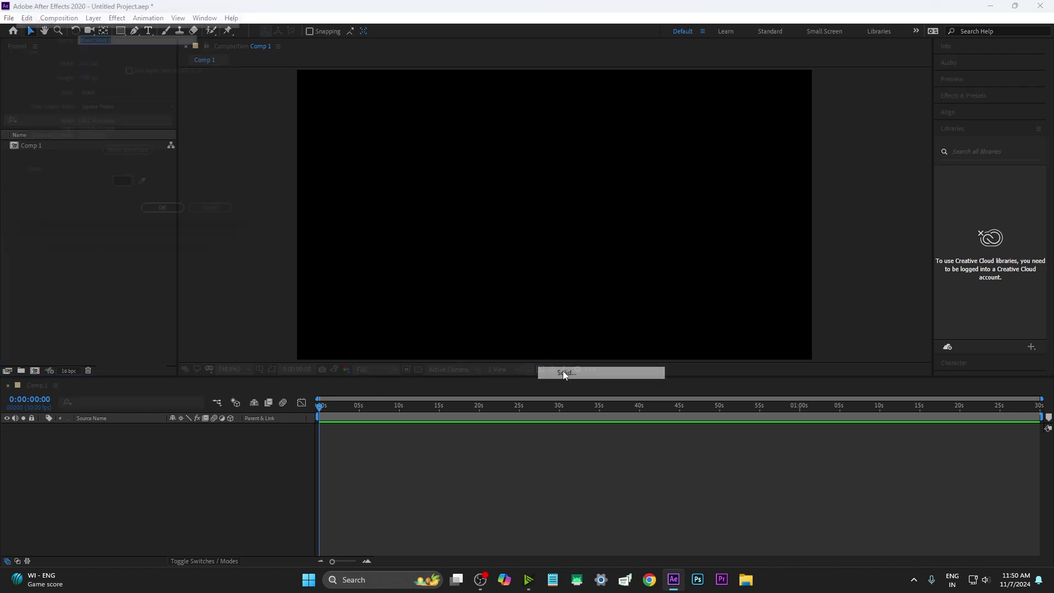
- Add a black solid and draw a two-point Pen mask rising from left to right
key("ctrl+y")
left_click(172, 225)
left_click(135, 32)
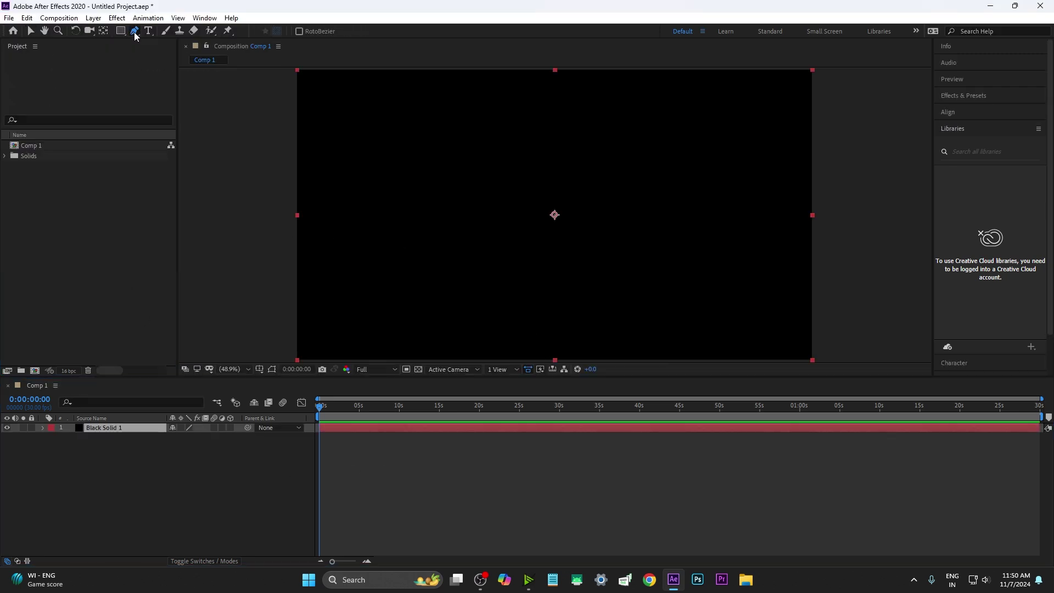
left_click(439, 250)
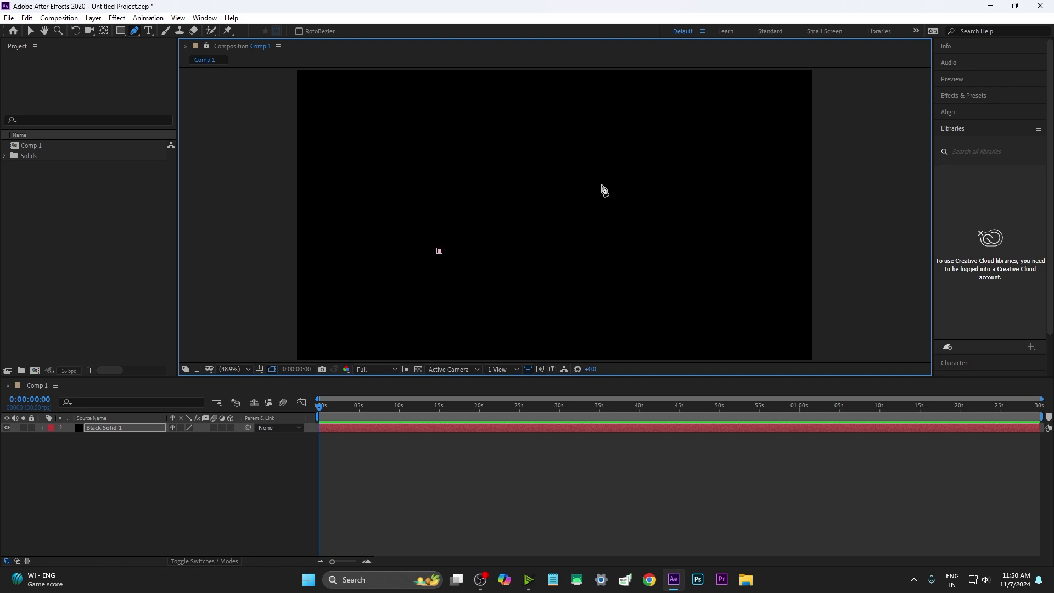
left_click(635, 175, "shift")
left_click_drag(635, 251, 639, 192)
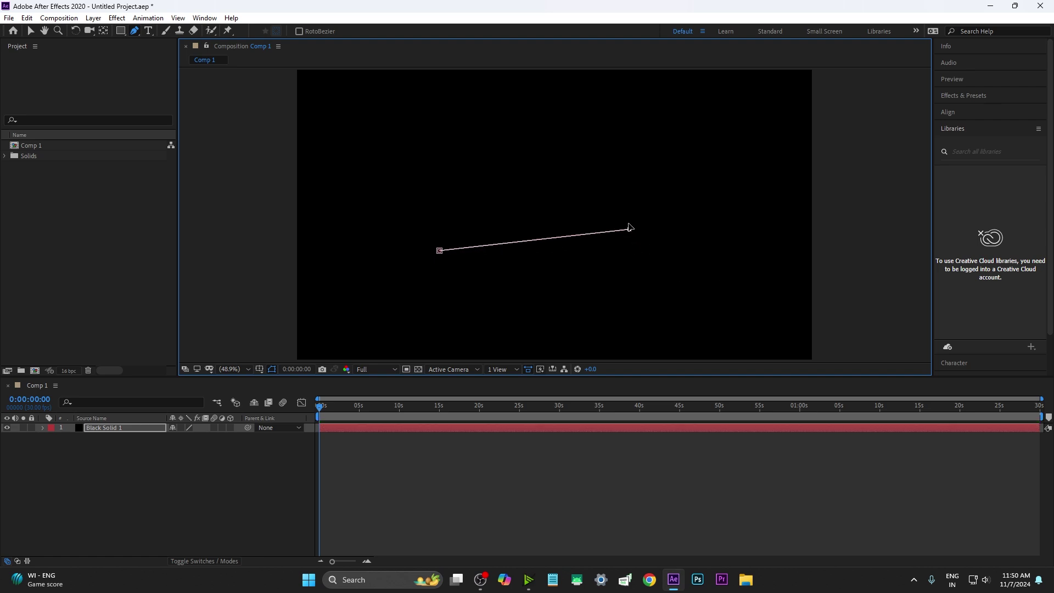
- Apply Saber to Black Solid 1 and set its Core Type to Layer Masks
left_click(964, 95)
left_click_drag(970, 131, 363, 173)
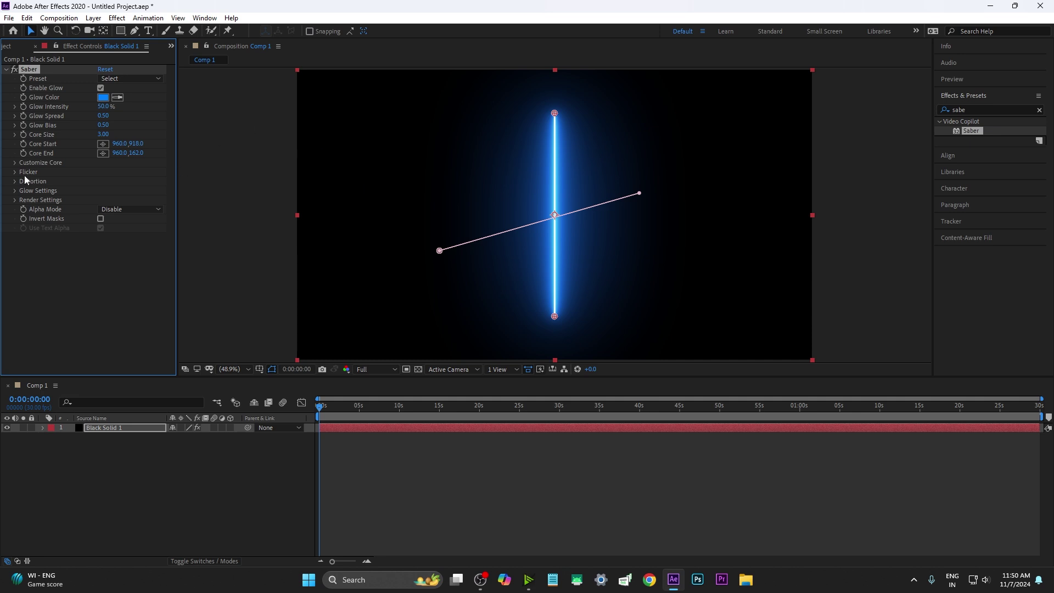
left_click(15, 163)
left_click(146, 172)
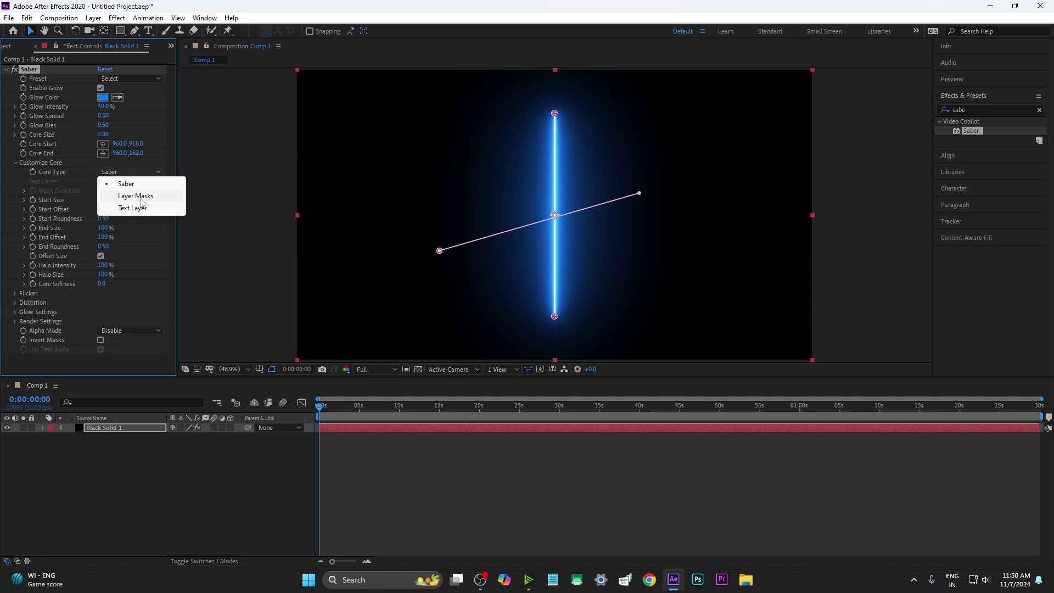
left_click(142, 196)
left_click(345, 406)
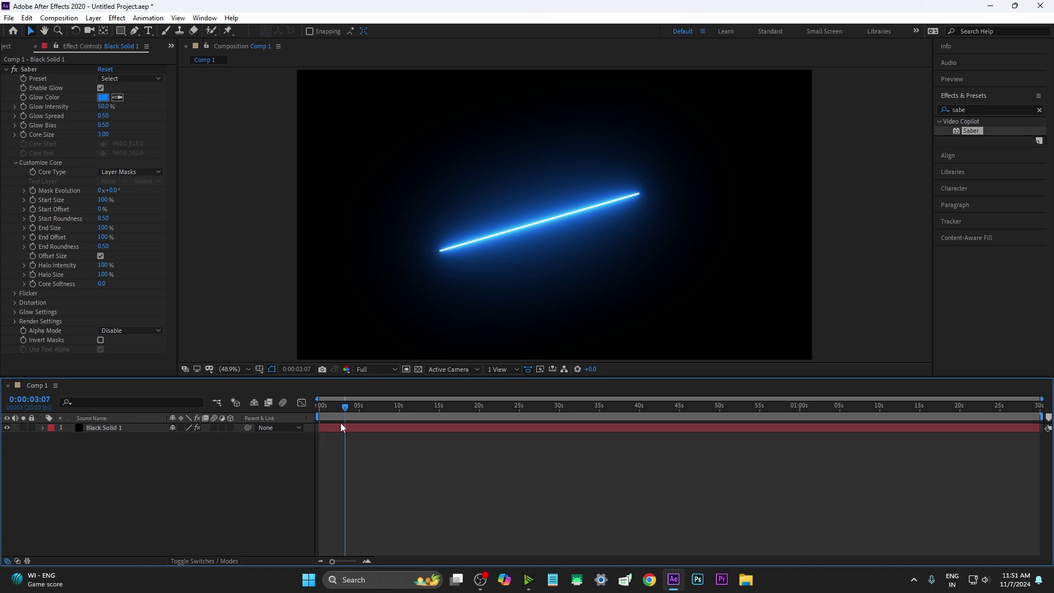
left_click(341, 424)
- Drag both mask vertices repeatedly until the Saber beam lies almost level across the upper middle
left_click(439, 250)
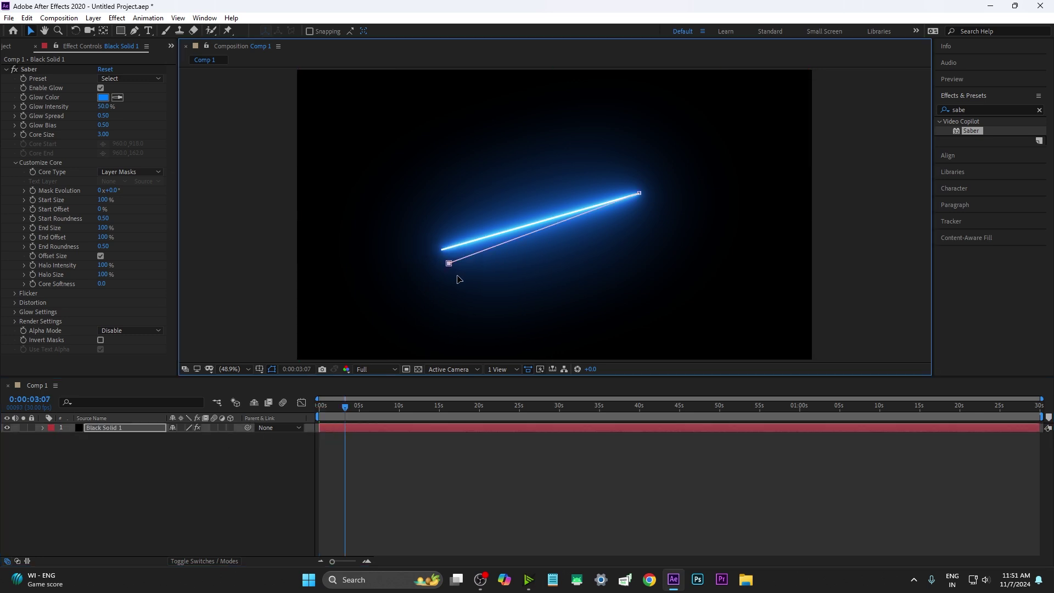
mouse_move(440, 251)
left_mouse_down()
mouse_move(581, 115)
mouse_move(505, 331)
mouse_move(441, 173)
mouse_move(443, 201)
left_mouse_up()
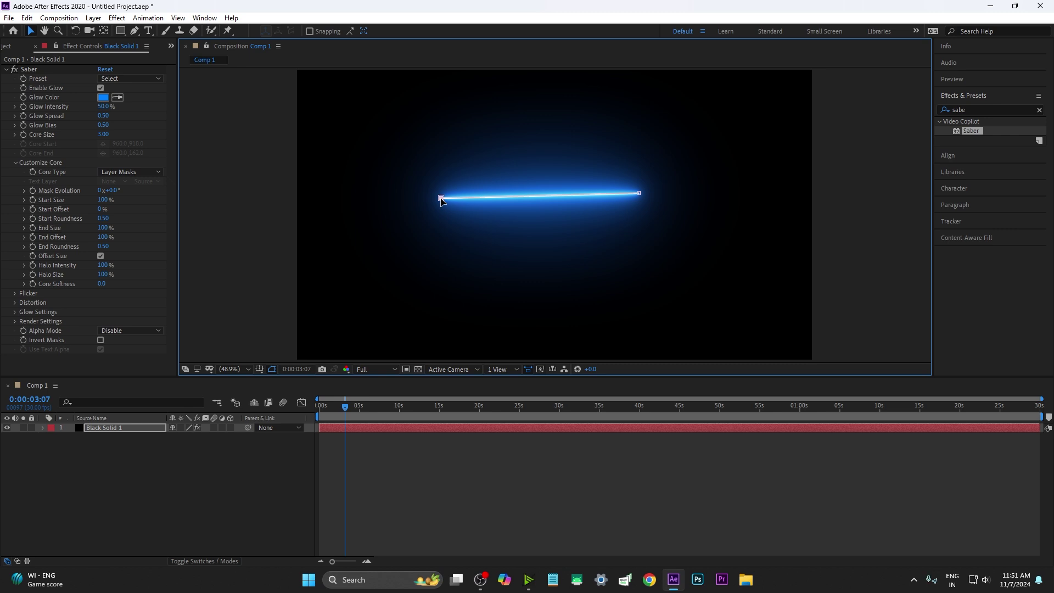
mouse_move(442, 201)
left_mouse_down()
mouse_move(463, 230)
mouse_move(436, 180)
left_mouse_up()
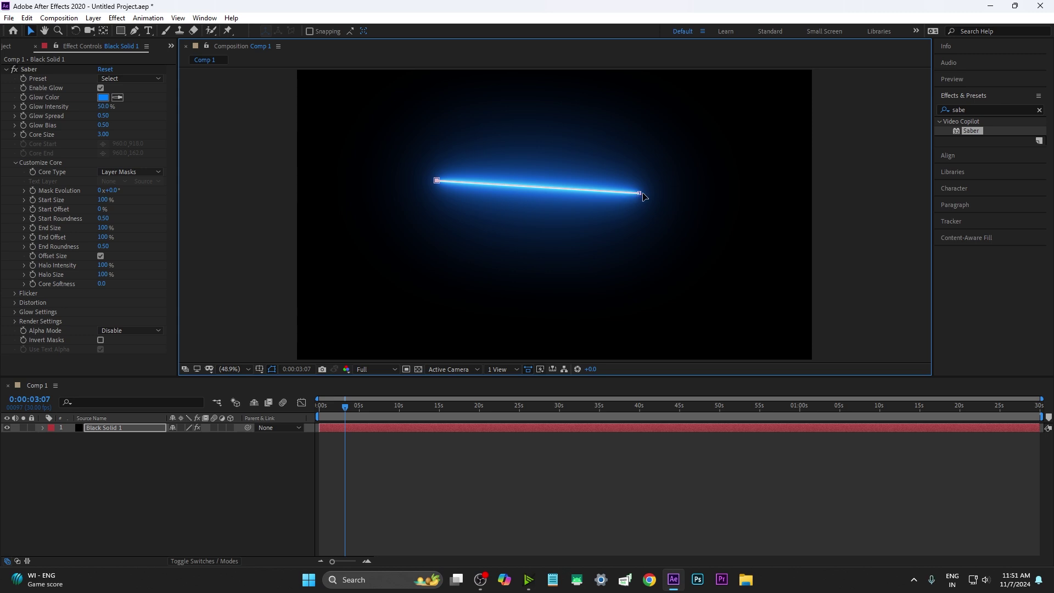
left_click_drag(640, 193, 641, 175)
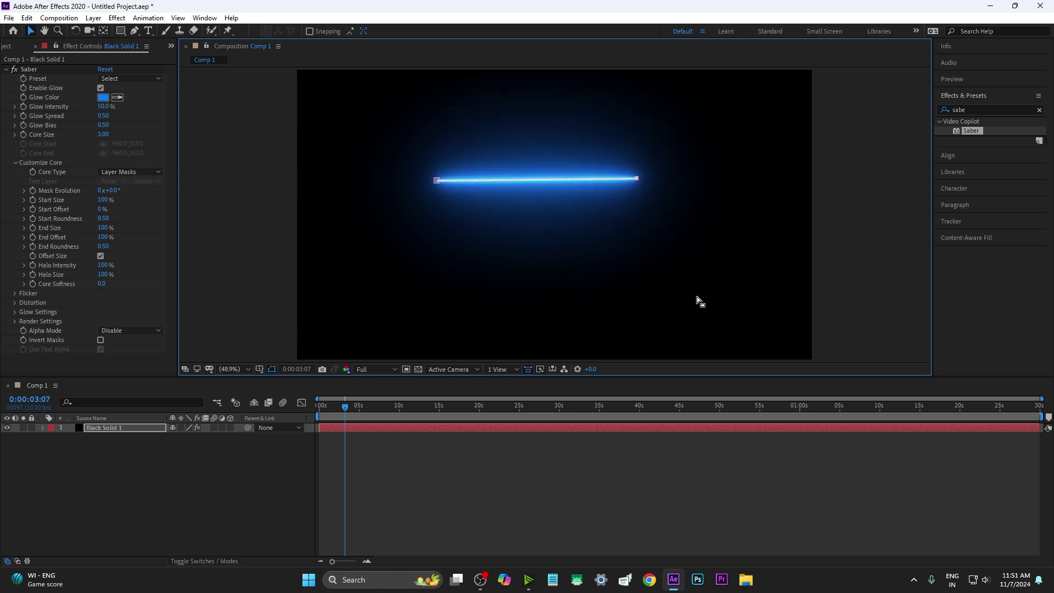
mouse_move(437, 181)
left_mouse_down()
mouse_move(470, 237)
mouse_move(449, 208)
left_mouse_up()
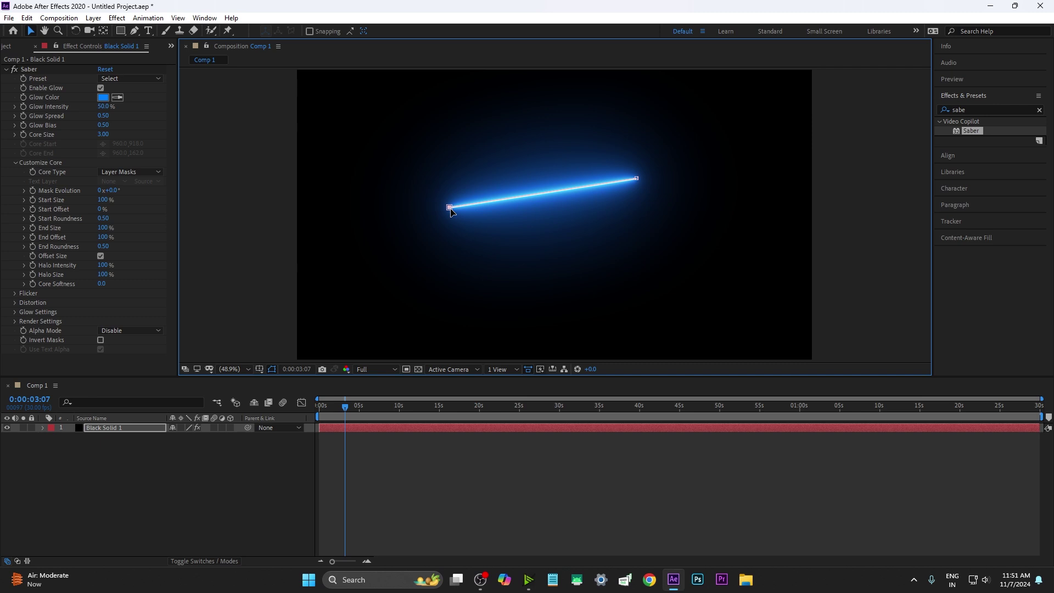
left_click_drag(450, 208, 439, 195)
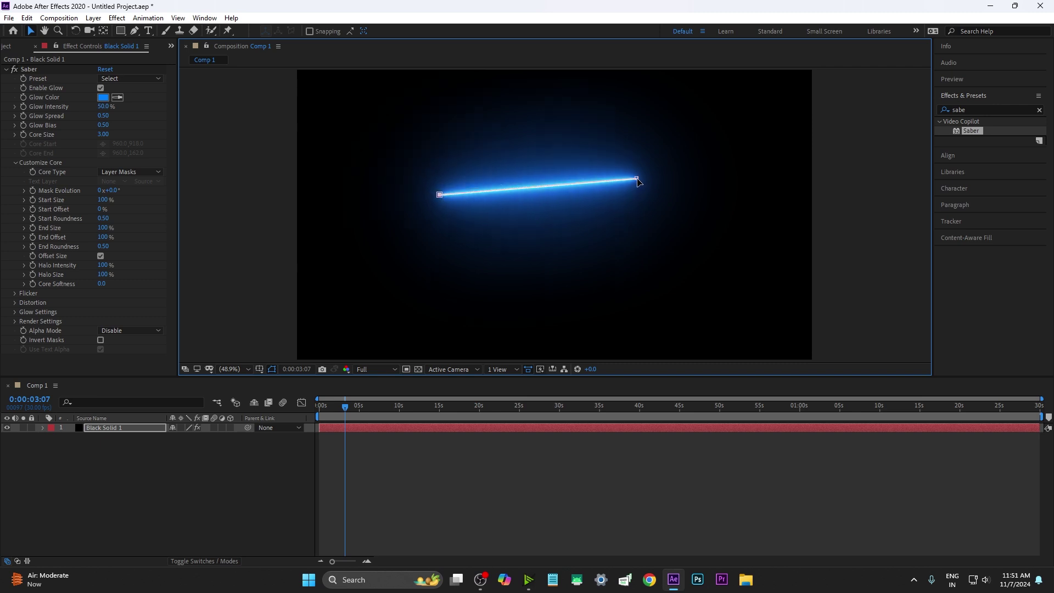
left_click_drag(638, 179, 645, 193)
left_click_drag(439, 194, 445, 199)
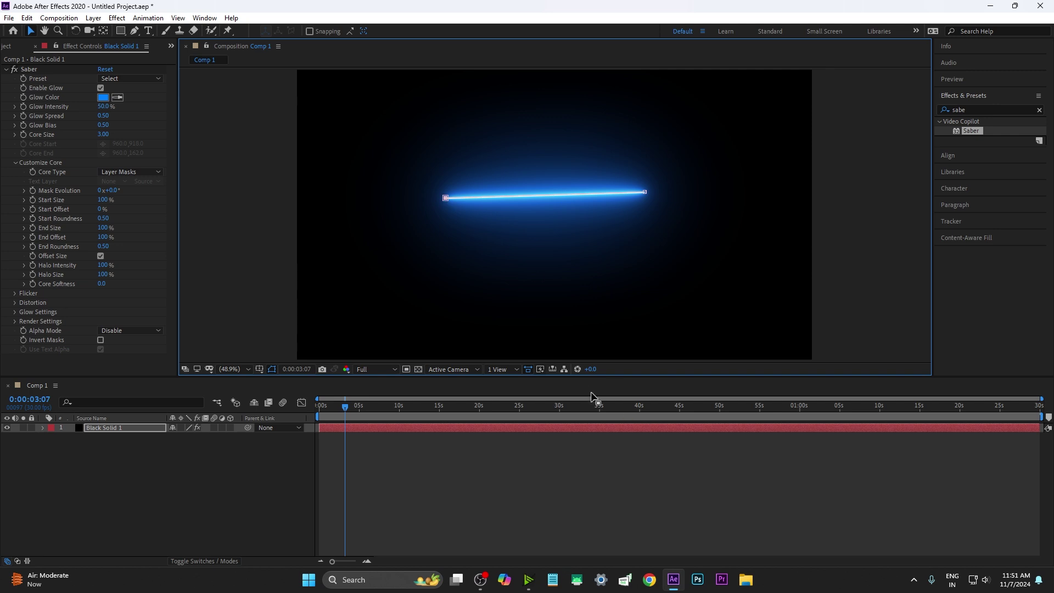
left_click_drag(645, 193, 645, 196)
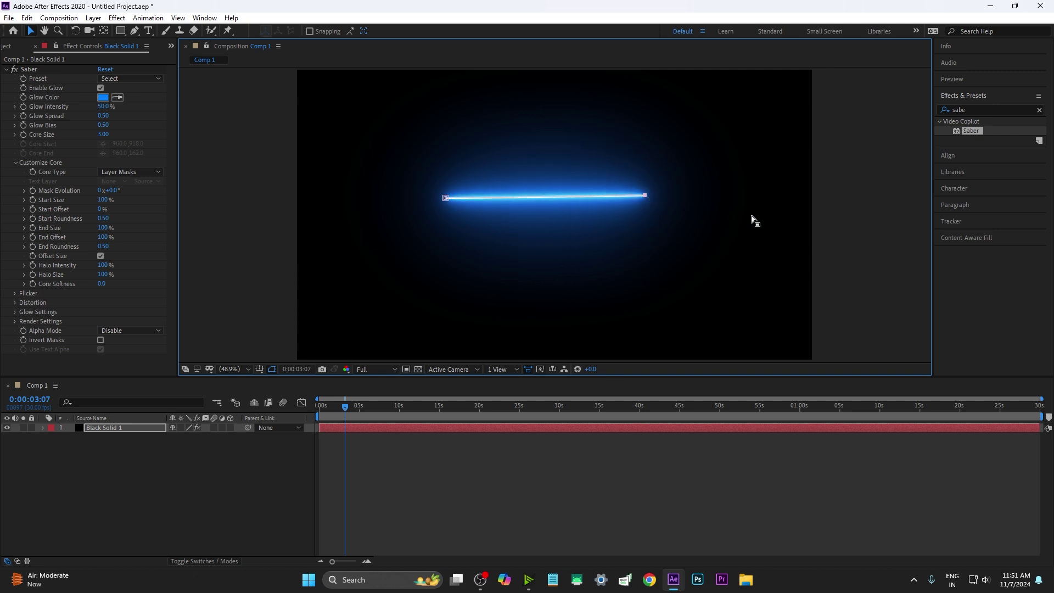
- Add two Null Objects and place them at the beam's right and left ends
right_click(484, 510)
mouse_move(606, 376)
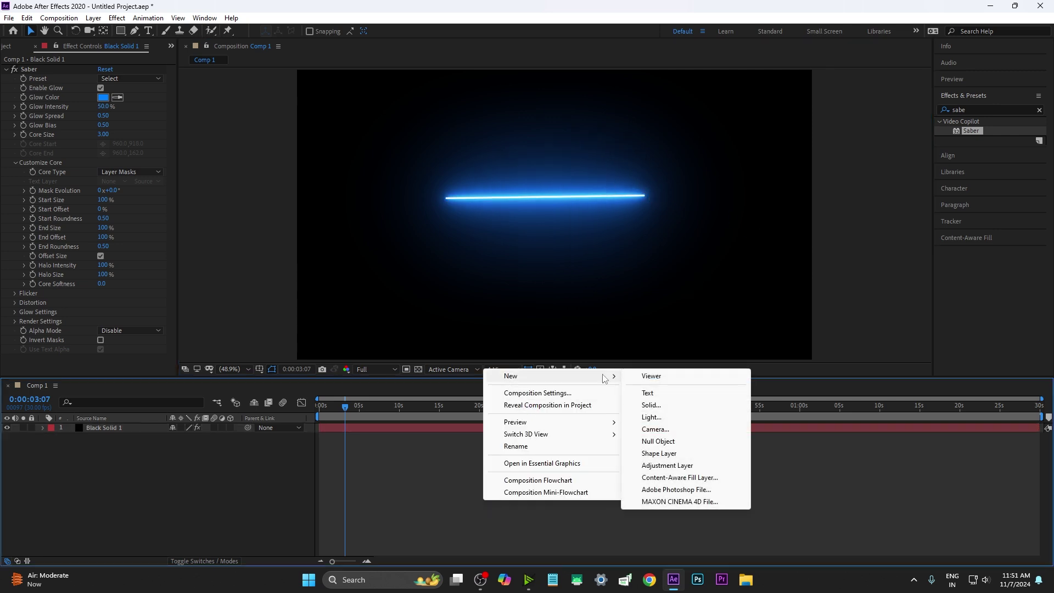
left_click(661, 443)
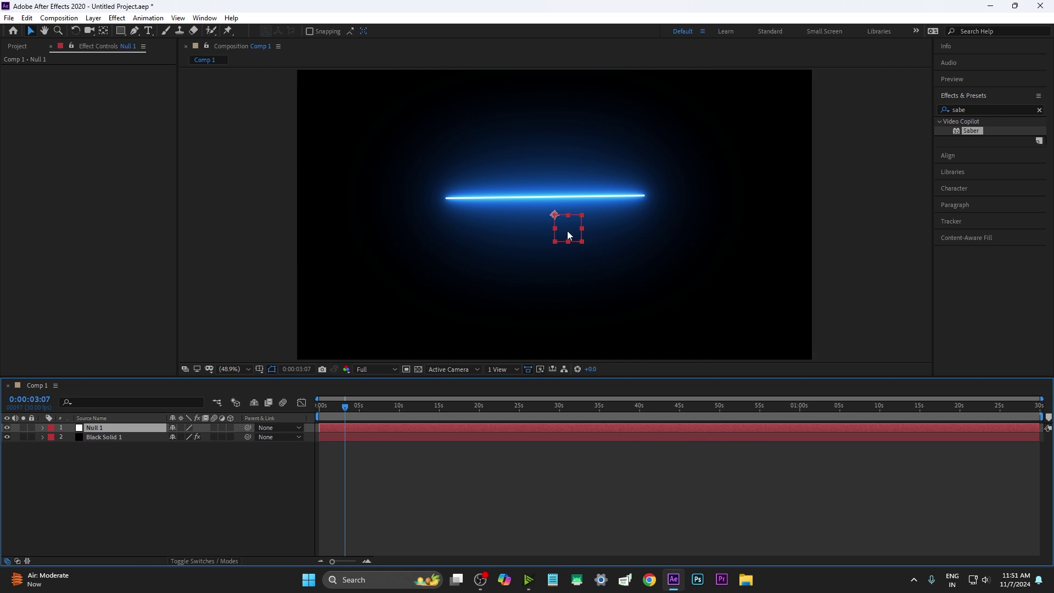
left_click_drag(568, 231, 657, 213)
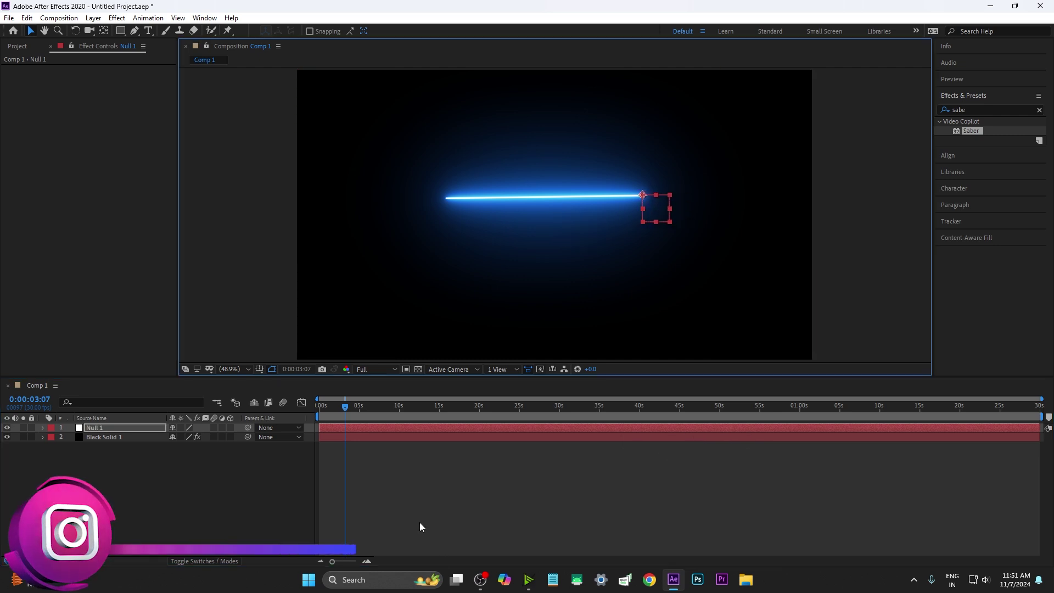
right_click(419, 523)
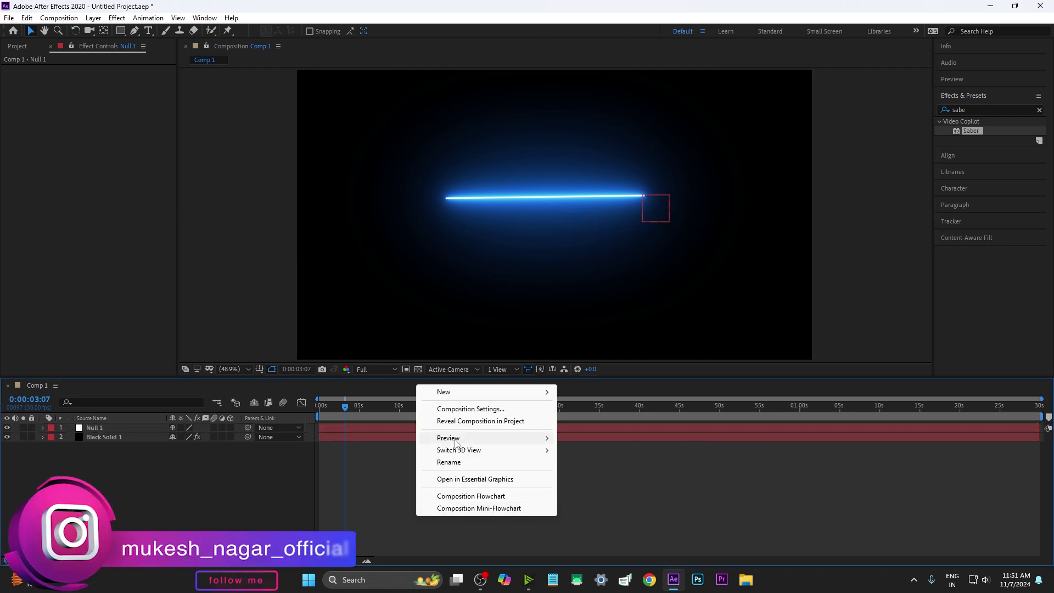
mouse_move(527, 392)
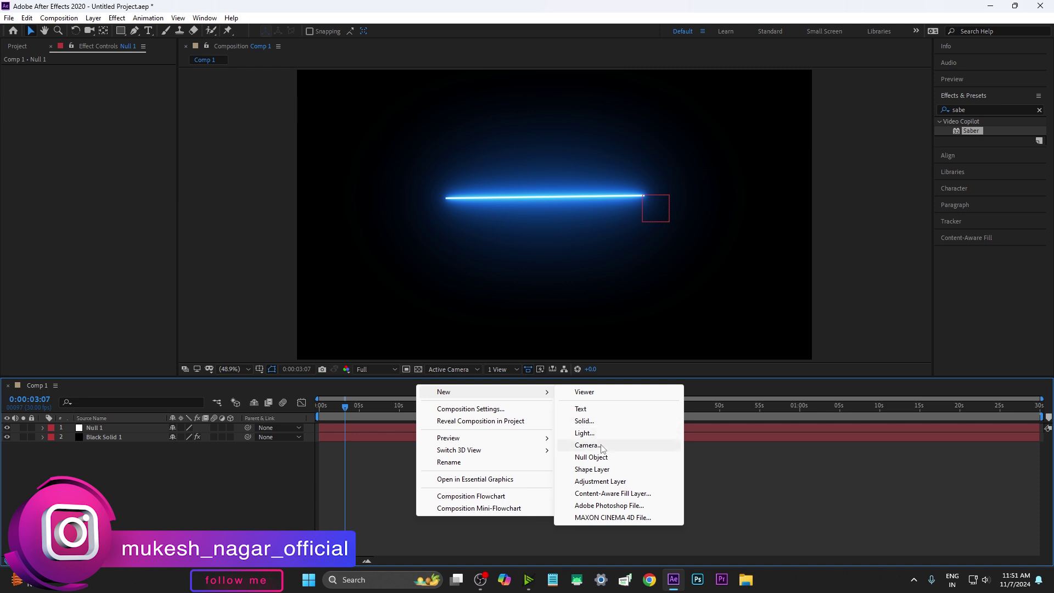
left_click(592, 457)
mouse_move(557, 226)
left_mouse_down()
mouse_move(455, 237)
mouse_move(456, 217)
left_mouse_up()
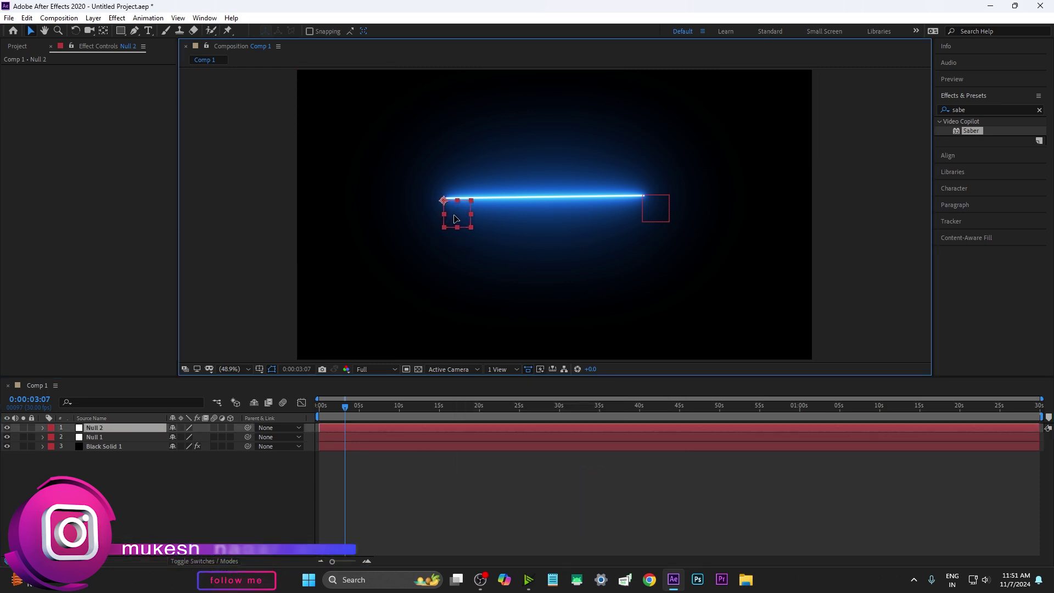
- Rename Null 1 to p1 and Null 2 to p2
left_click(101, 436)
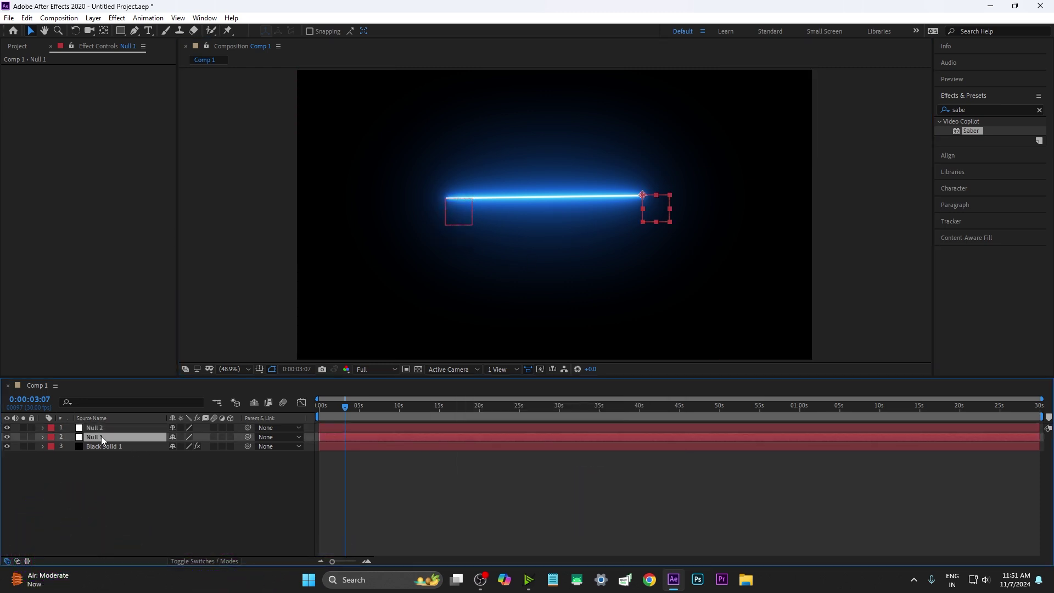
key("Return")
type("p1")
key("Return")
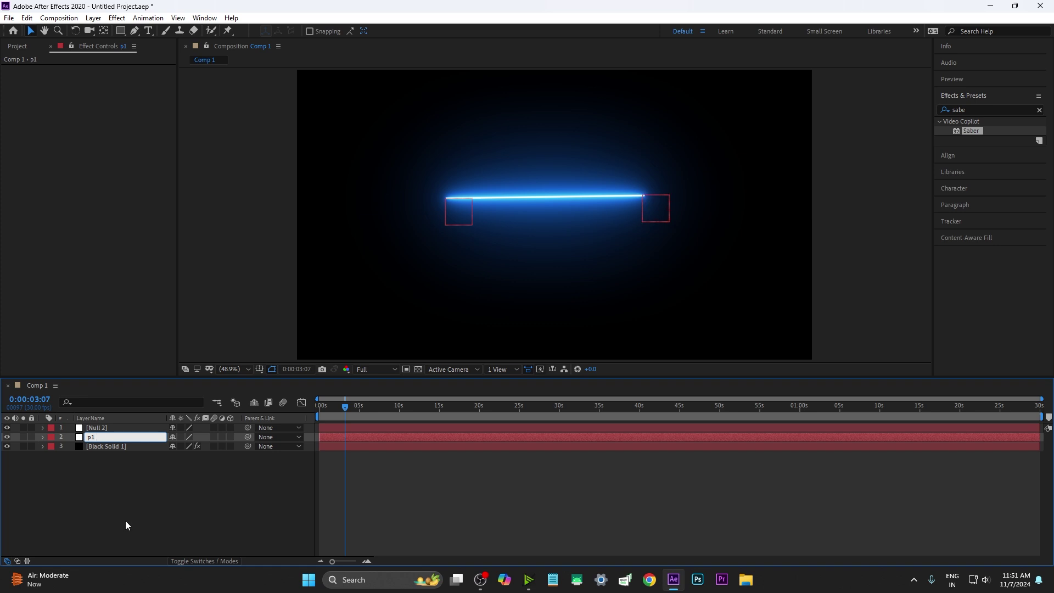
left_click(125, 521)
left_click(126, 429)
key("Return")
type("p2")
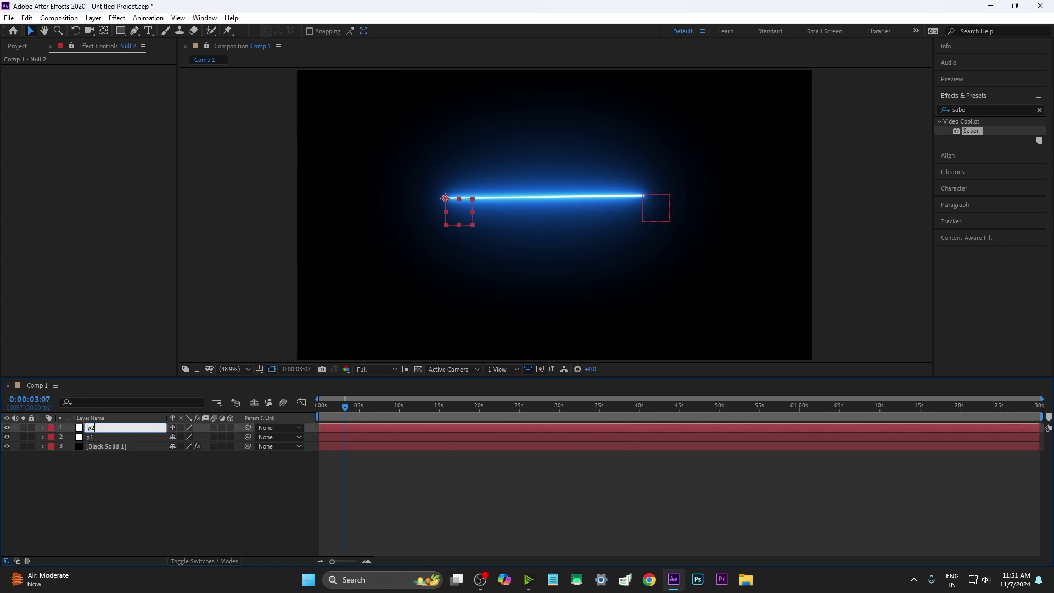
key("Return")
left_click(151, 489)
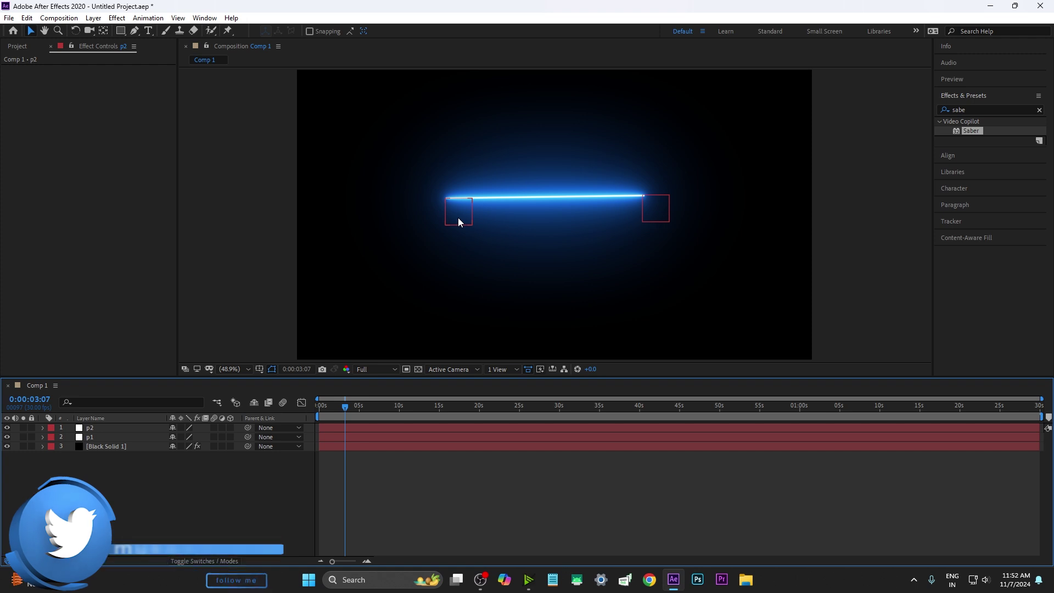
- Add an expression to Black Solid 1's Mask Path starting 'p1 =' pick-whipped to layer p1
left_click(113, 447)
left_click(43, 447)
left_click(52, 456)
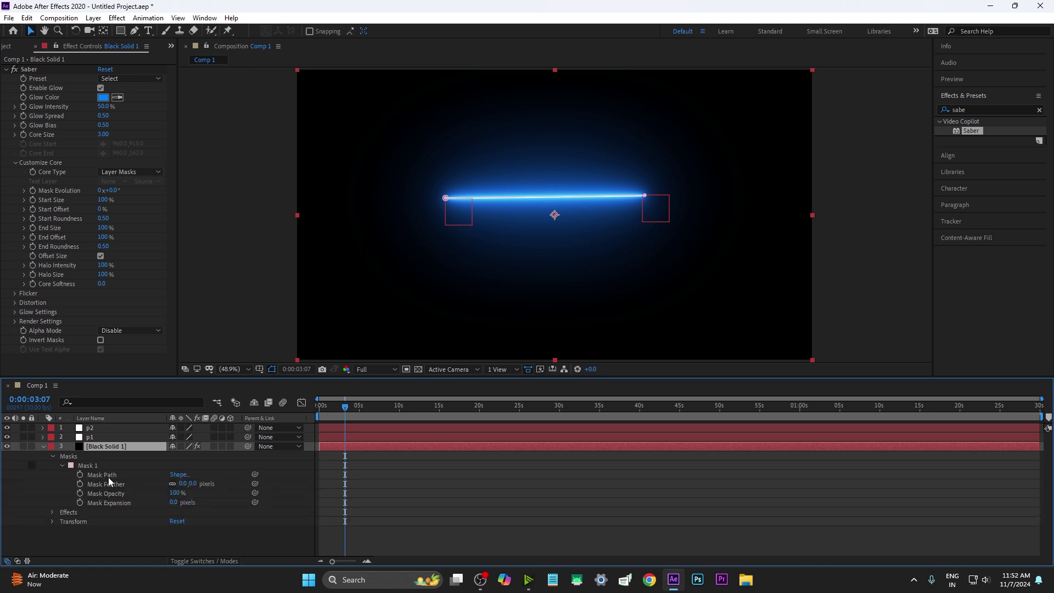
left_click(107, 476)
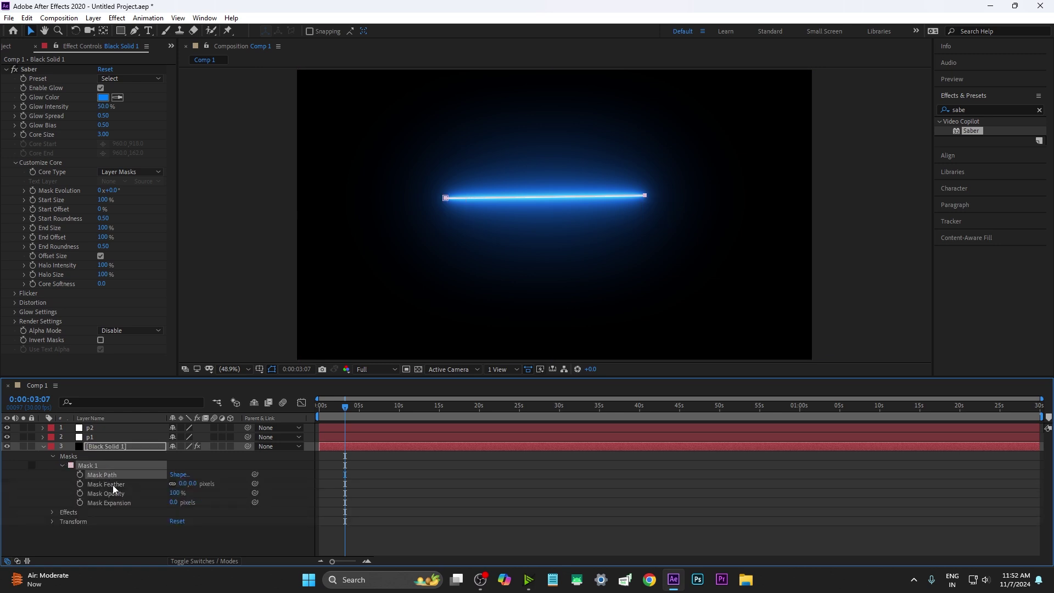
left_click(81, 474, "alt")
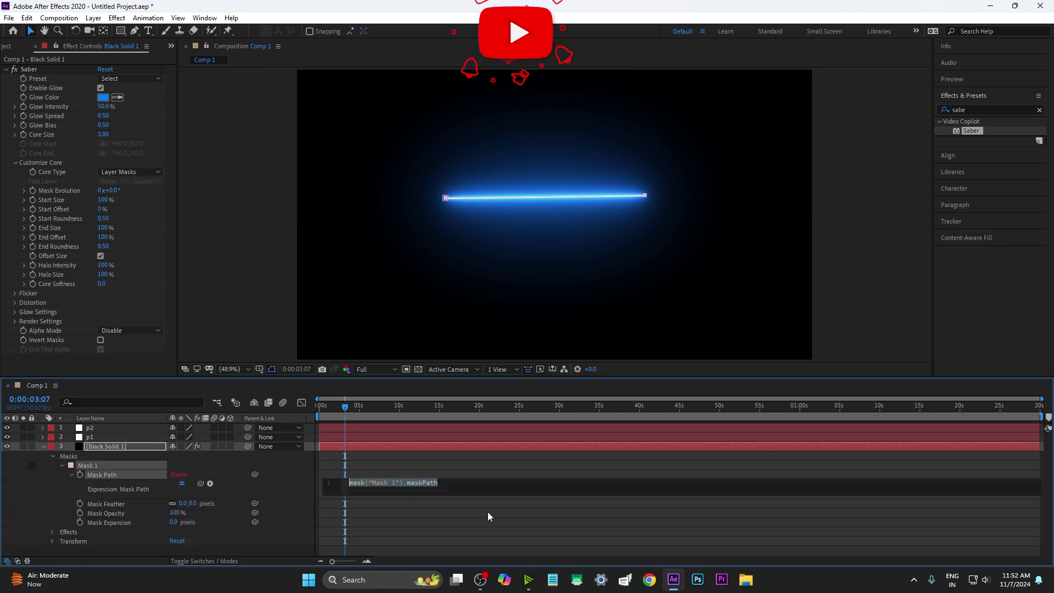
type("p1=")
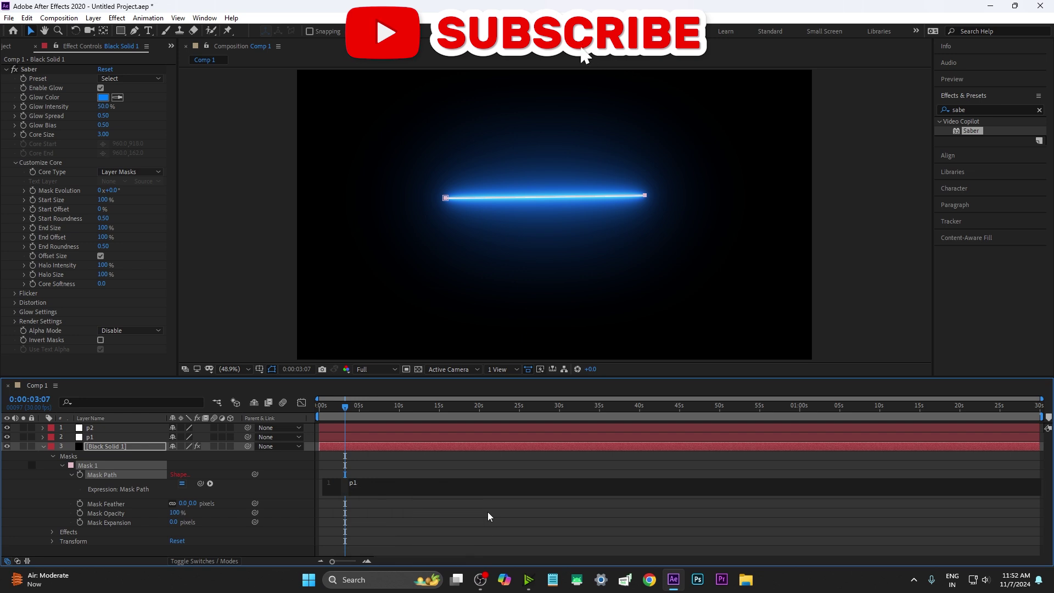
key("BackSpace")
type("=")
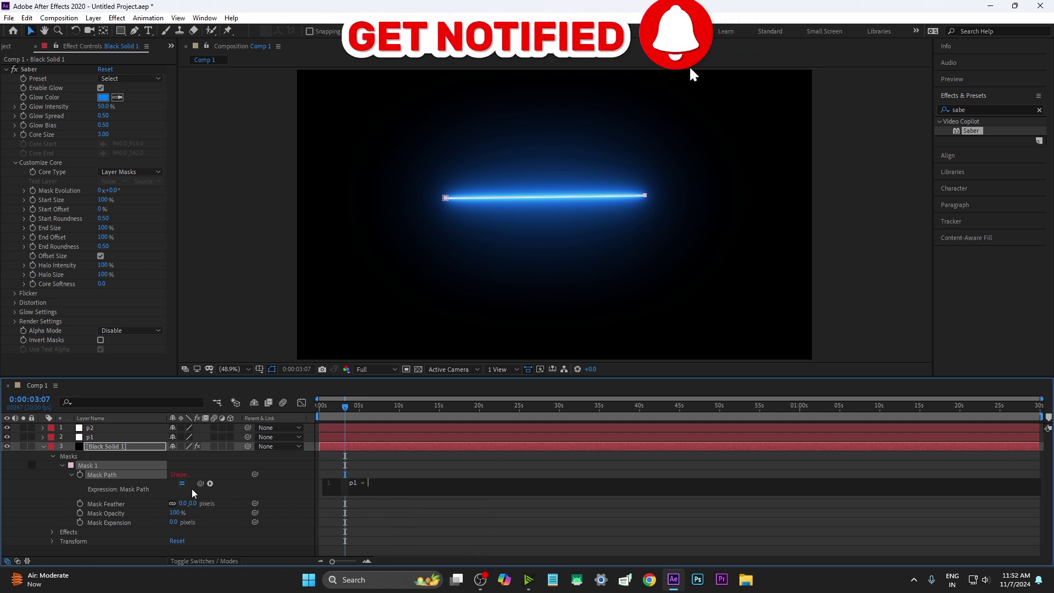
left_click_drag(199, 484, 99, 437)
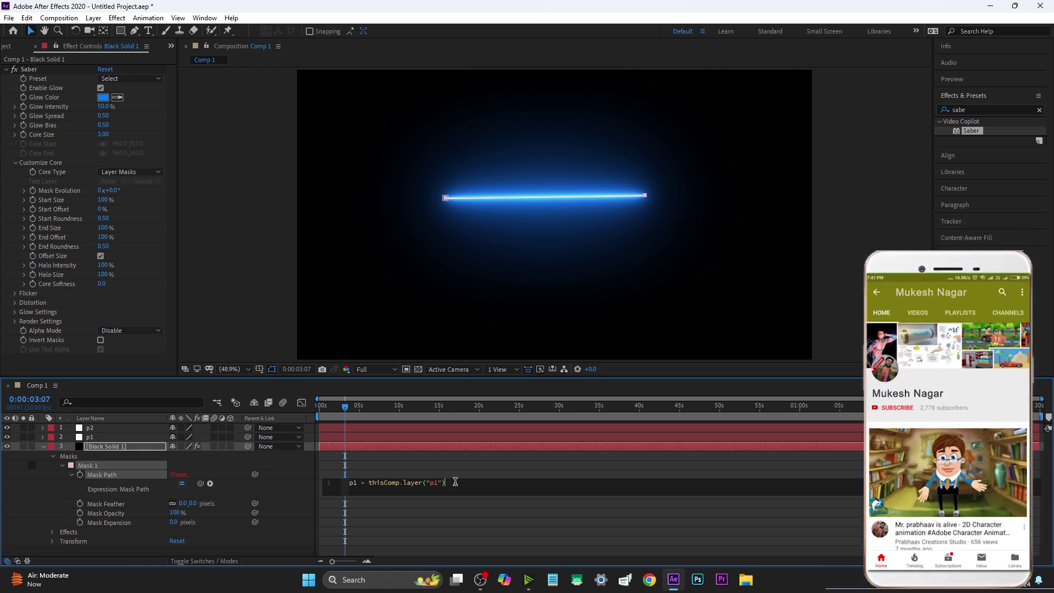
- Duplicate the expression line as a p2 variable and bring up File Explorer
key("Return")
type("p1 = thisComp.layer(\"p1\")")
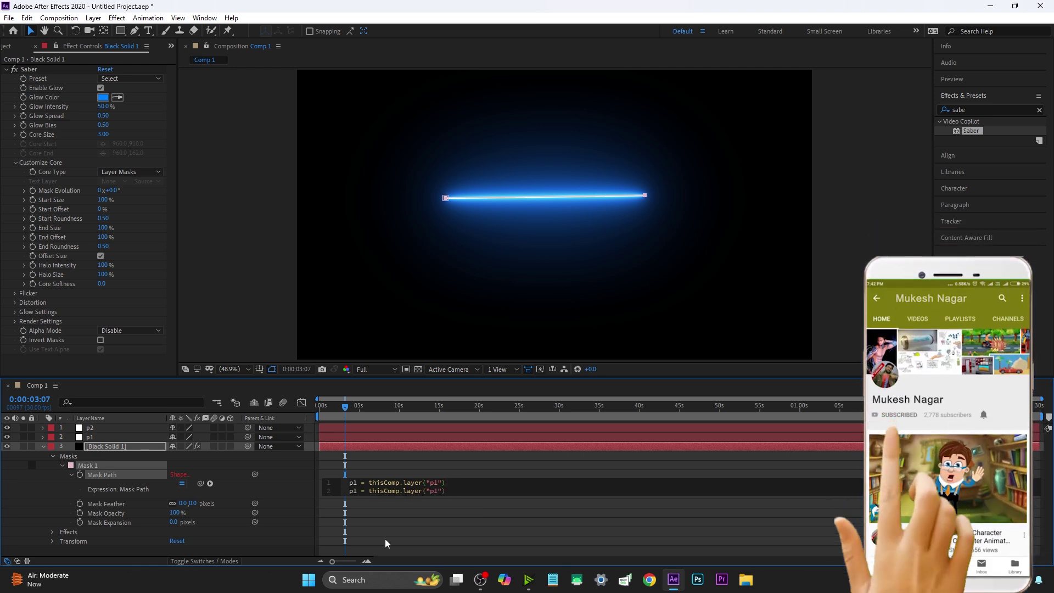
key("BackSpace")
type("2")
left_click(459, 487)
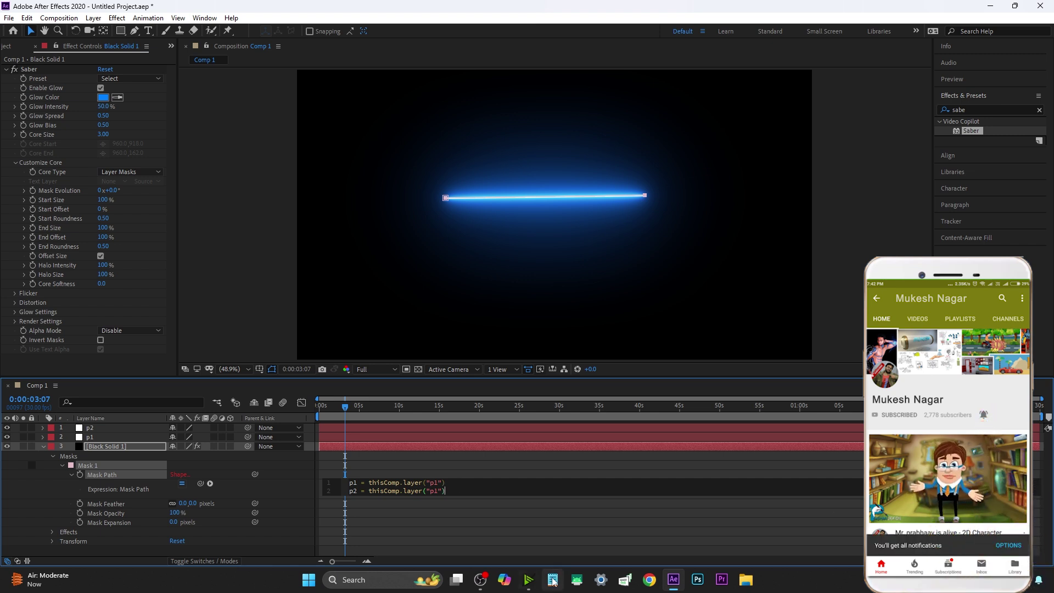
left_click(747, 583)
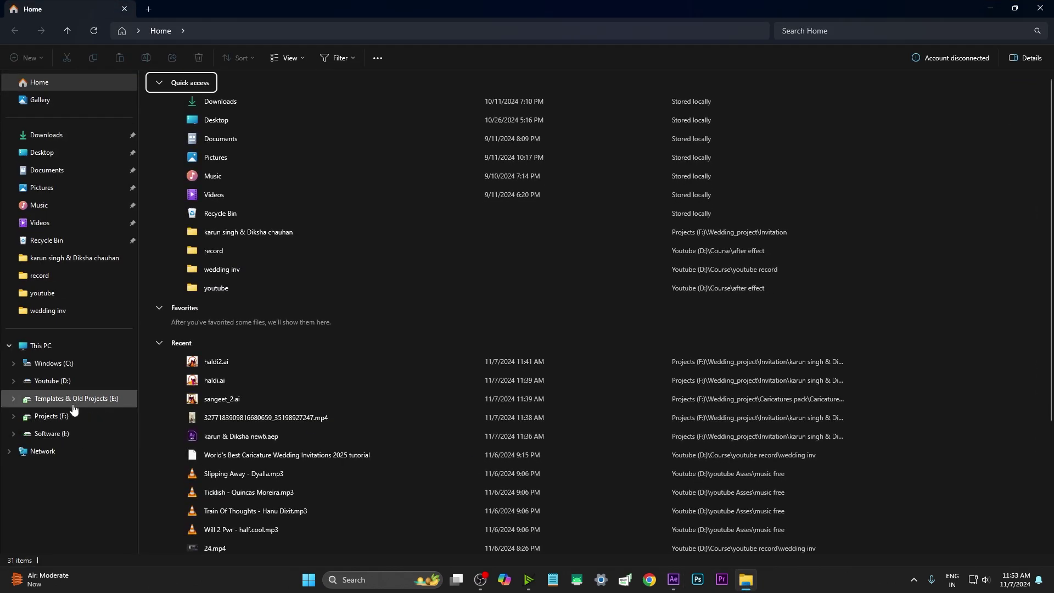
- Open link path to null.txt from the Templates & Old Projects (E:) drive, then return to After Effects
left_click(77, 398)
double_click(188, 509)
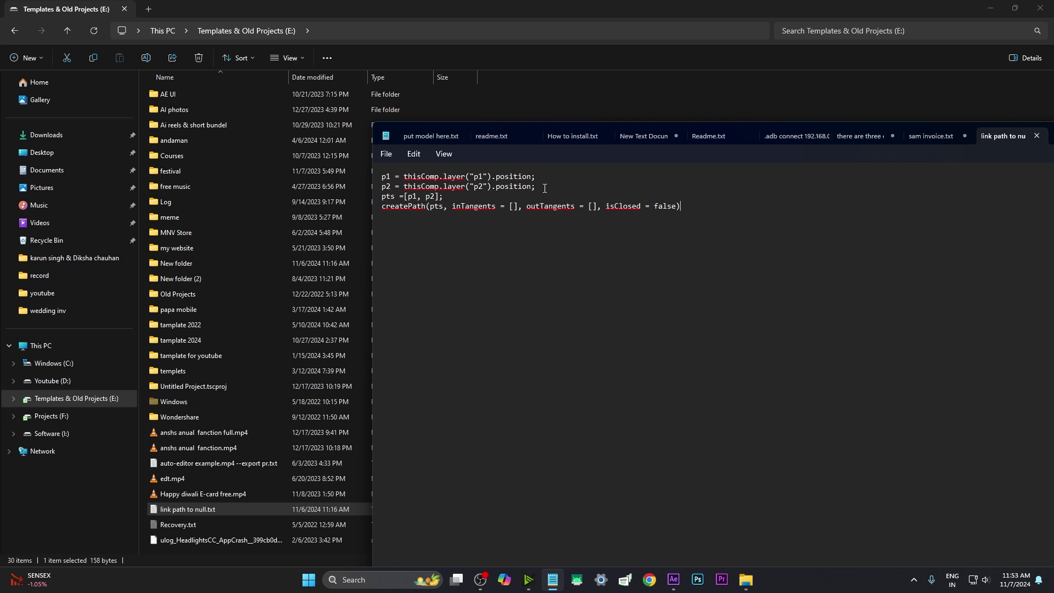
left_click_drag(496, 177, 531, 176)
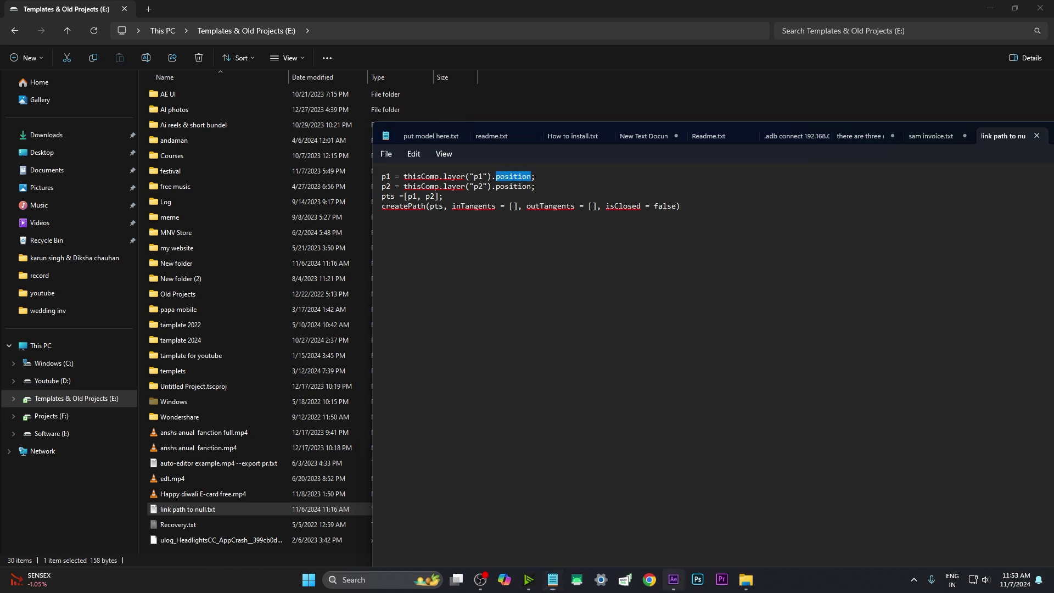
left_click(674, 580)
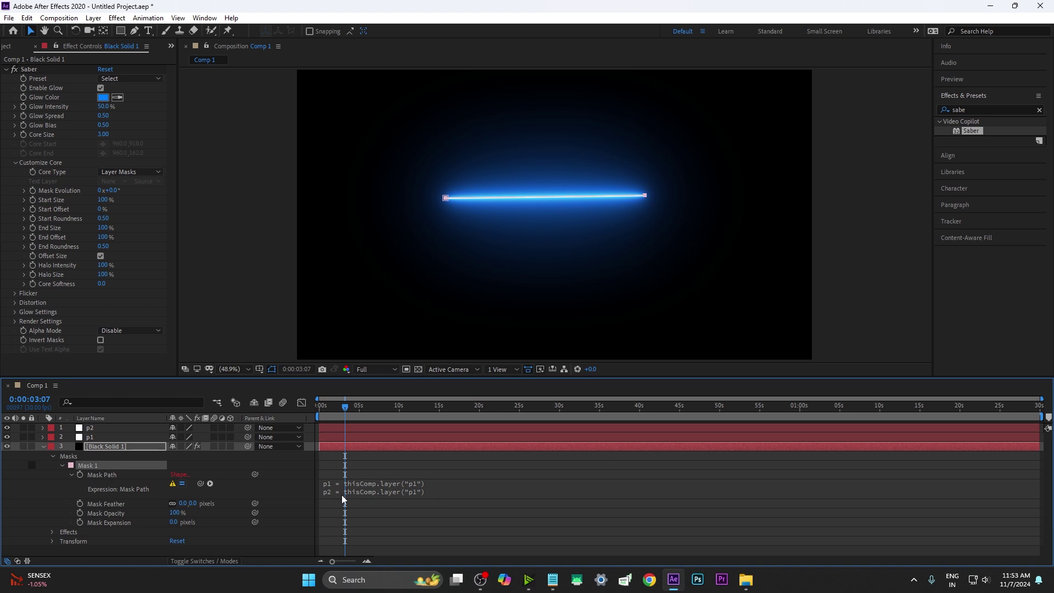
- Point line 2 to layer "p2" and append .position to both null lines
left_click(416, 489)
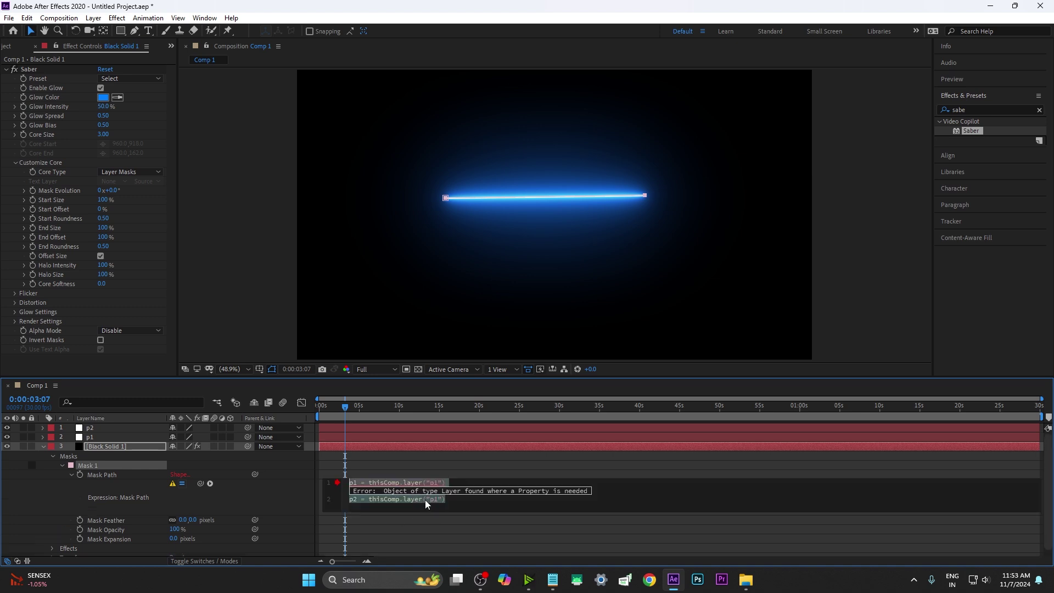
double_click(433, 500)
type("p2")
left_click(456, 482)
type(".")
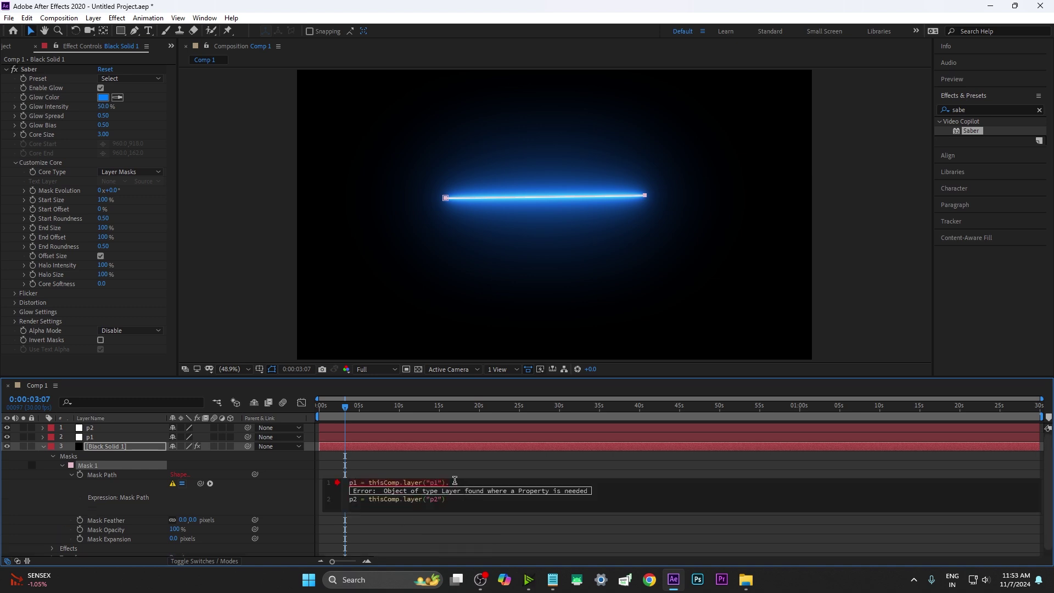
type("position")
type(";")
type(".position")
- Paste the line pts =[p1, p2]; from the Notepad script into the expression
mouse_move(752, 583)
type("pts")
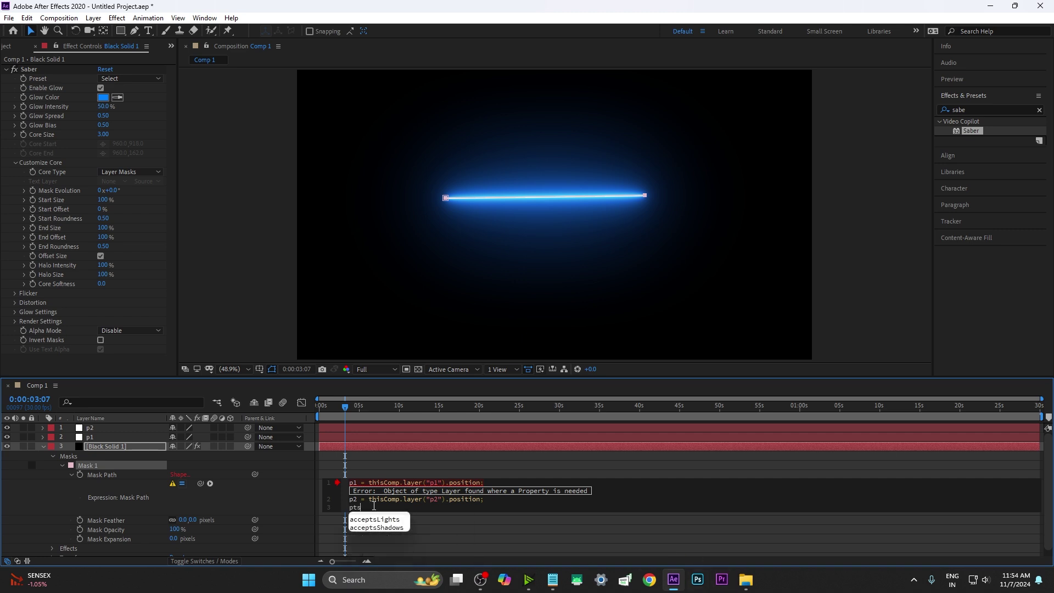
key("alt+Tab")
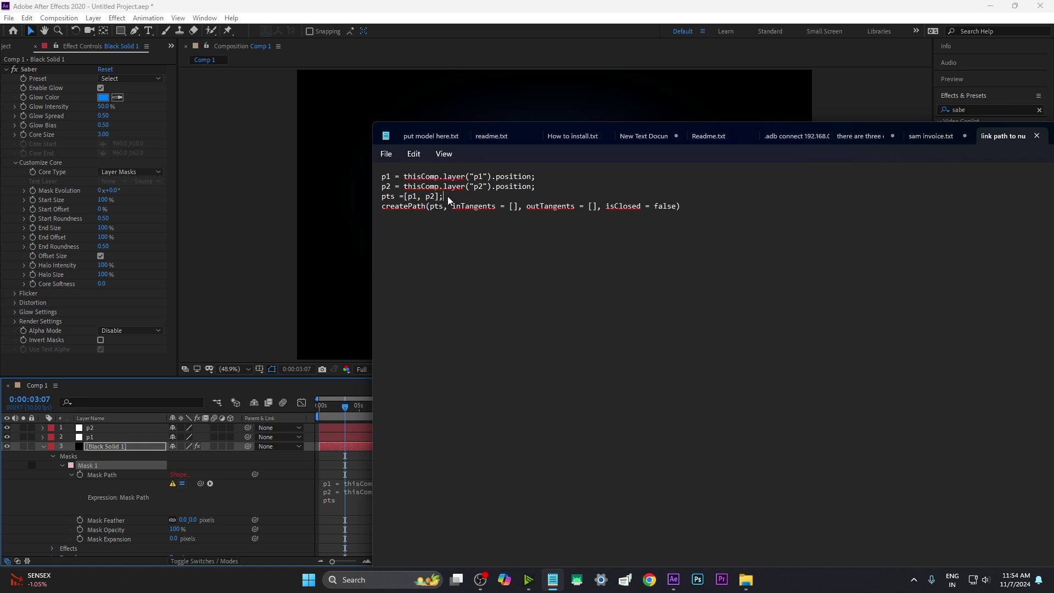
left_click_drag(447, 196, 381, 197)
left_click(673, 580)
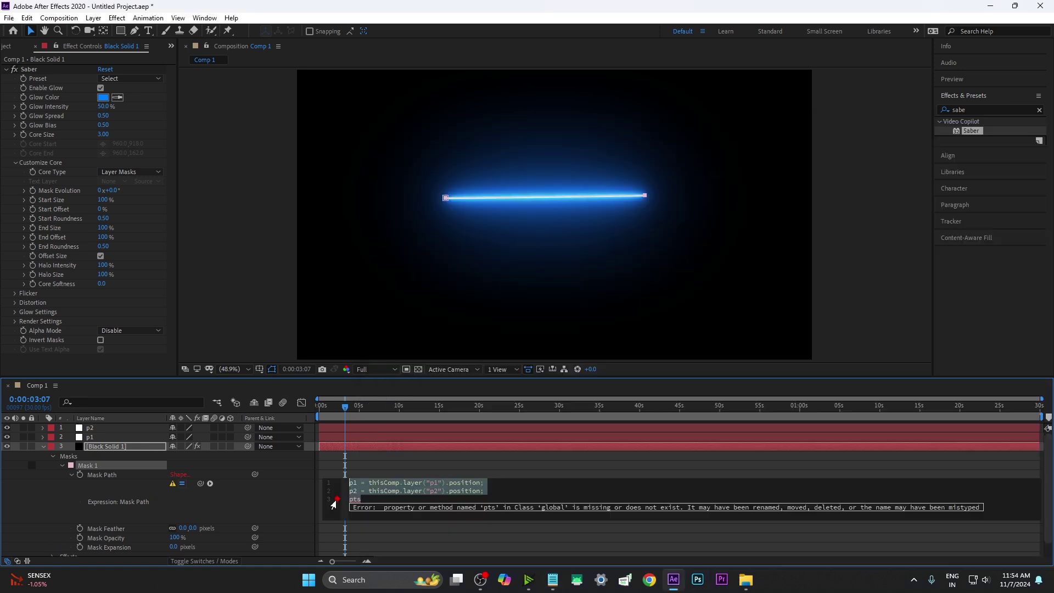
key("ctrl+v")
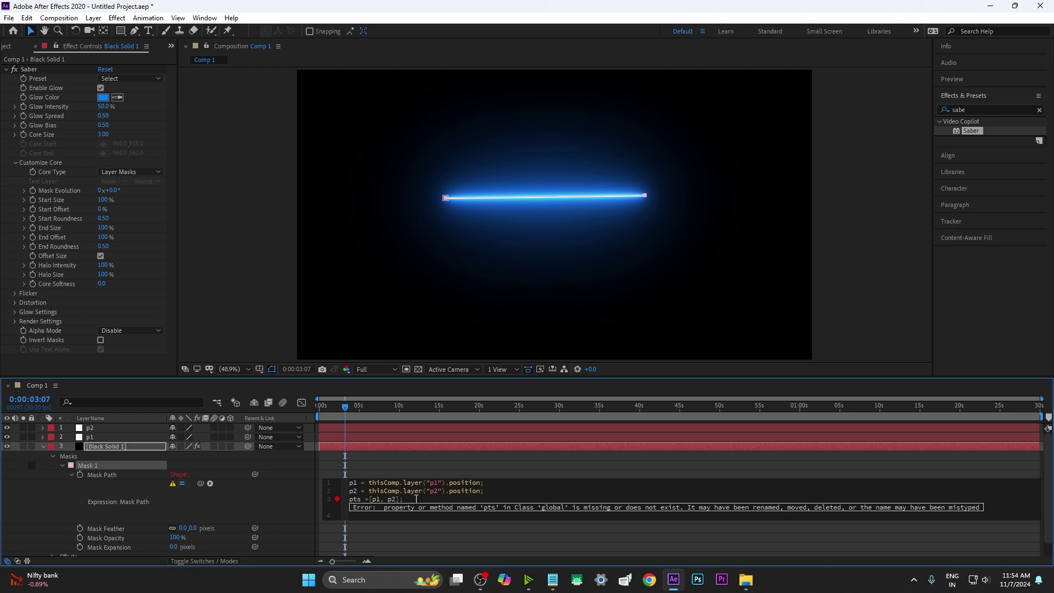
- Insert createPath from the expression menu's Path Property submenu, then bring Notepad back
left_click(209, 483)
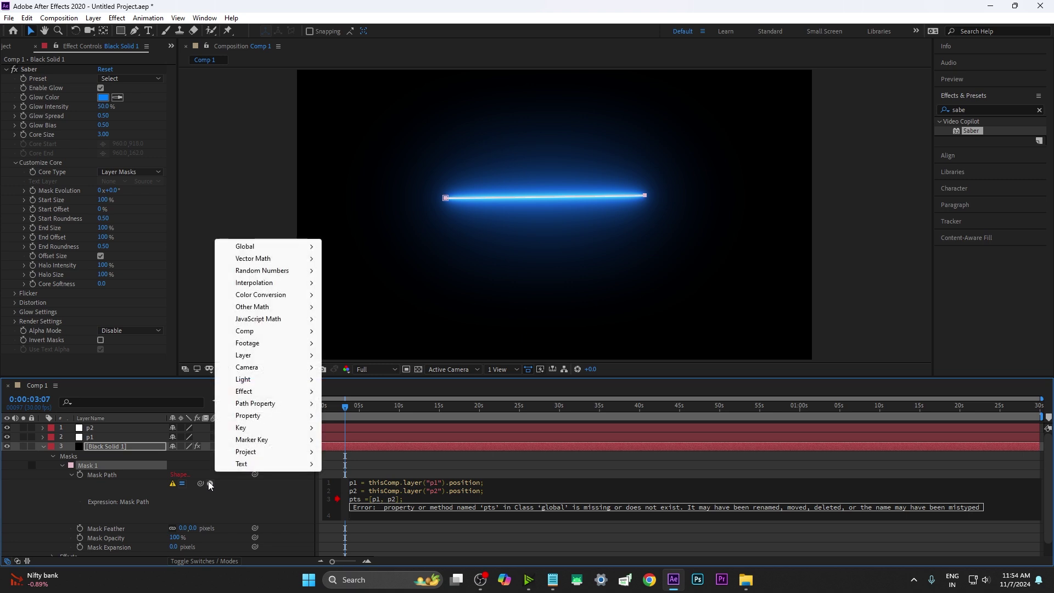
mouse_move(255, 407)
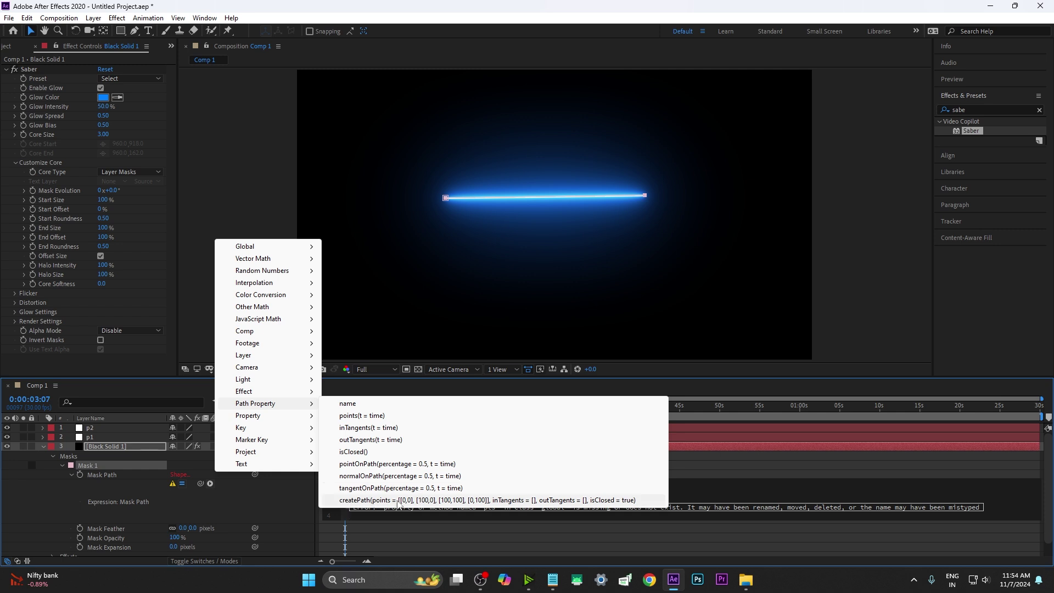
left_click(447, 501)
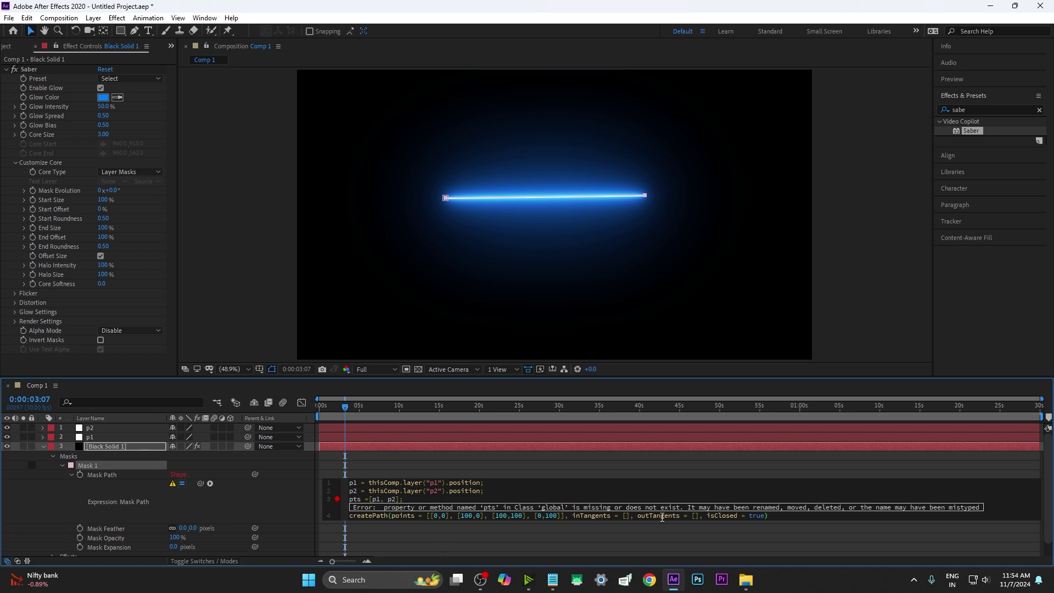
left_click(553, 580)
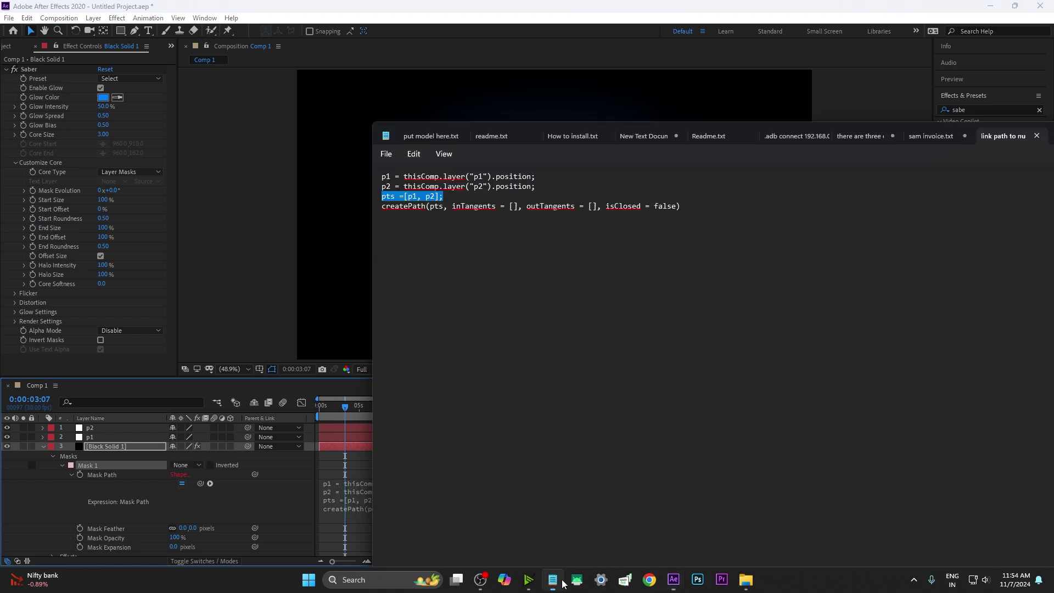
- Replace createPath's sample points list with pts
double_click(436, 207)
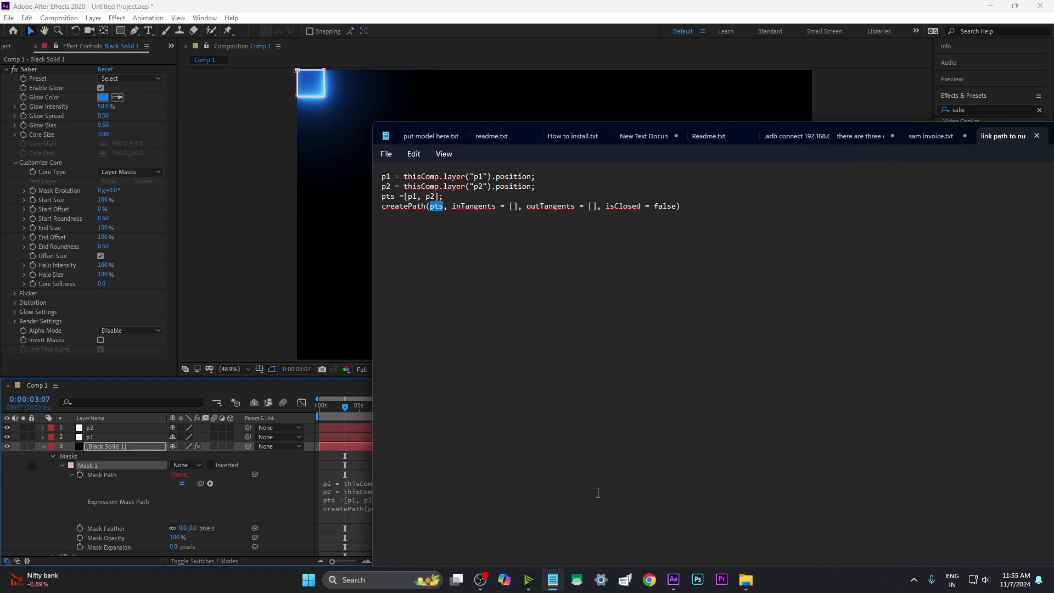
left_click(679, 579)
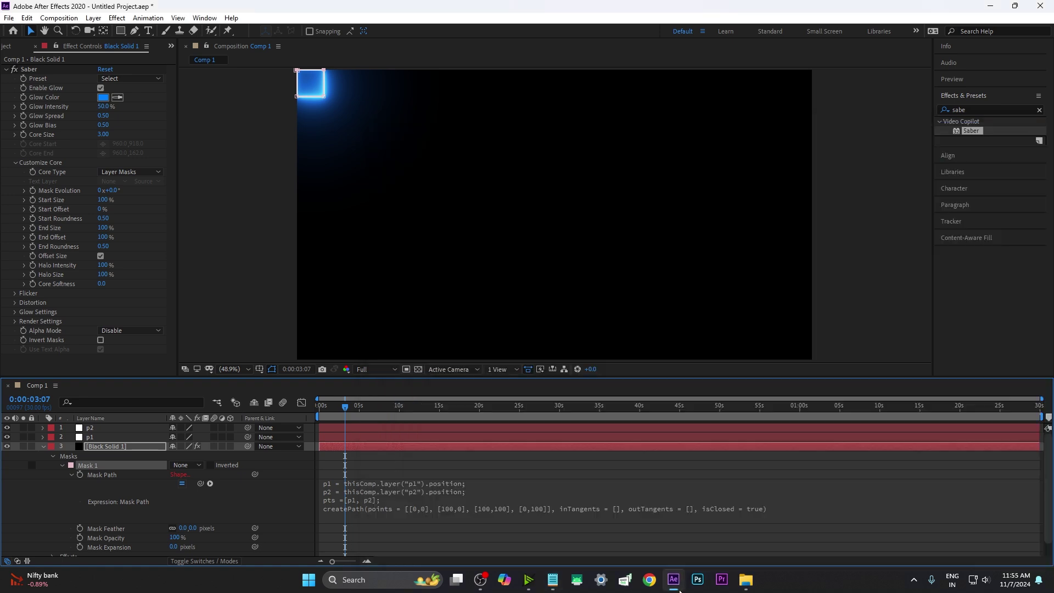
left_click(368, 506)
left_click(393, 507)
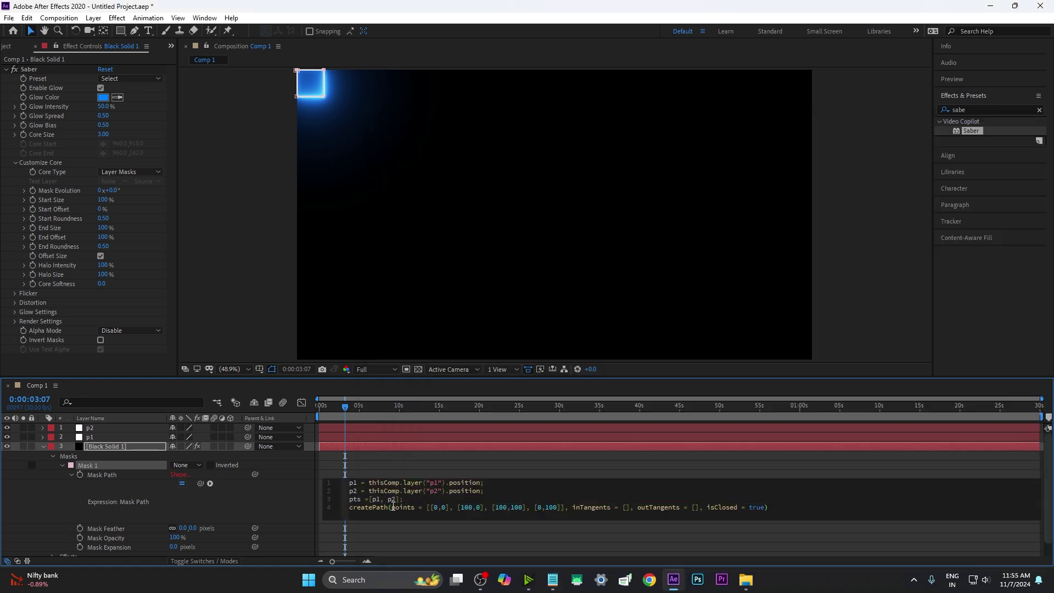
left_click_drag(392, 507, 550, 504)
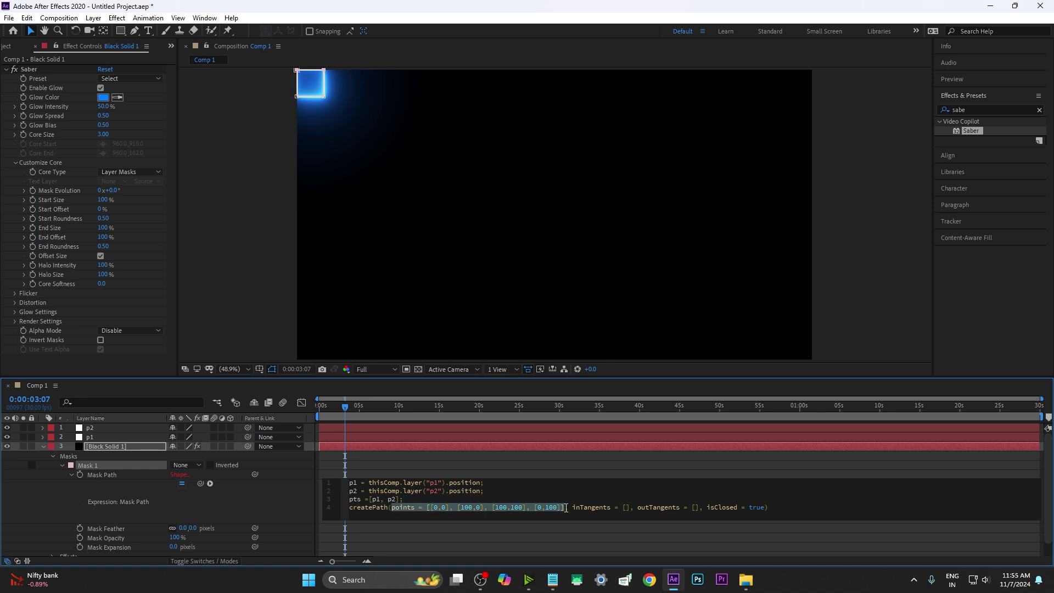
type("pts")
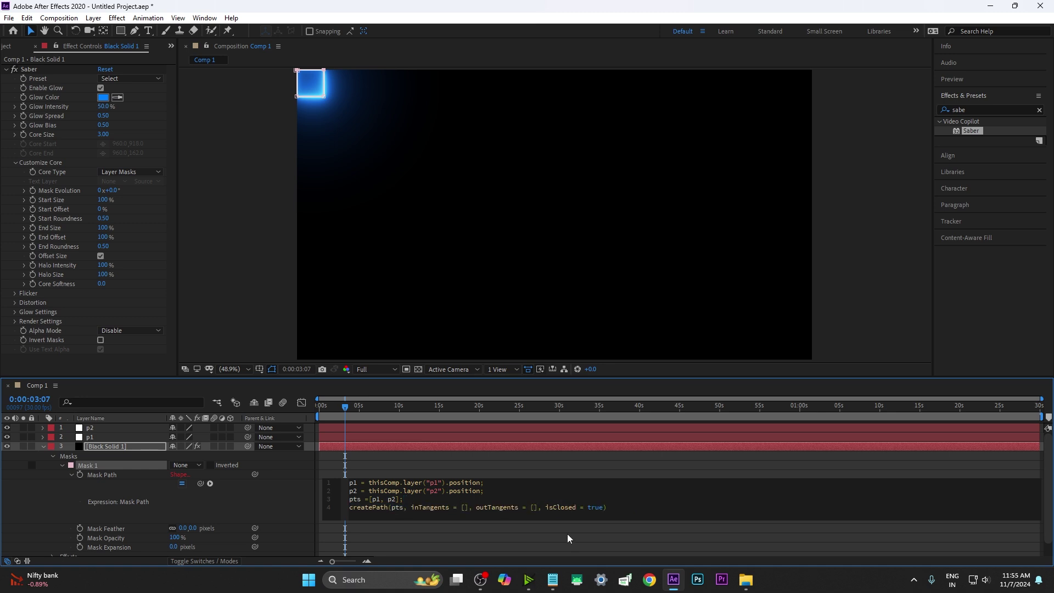
key("End")
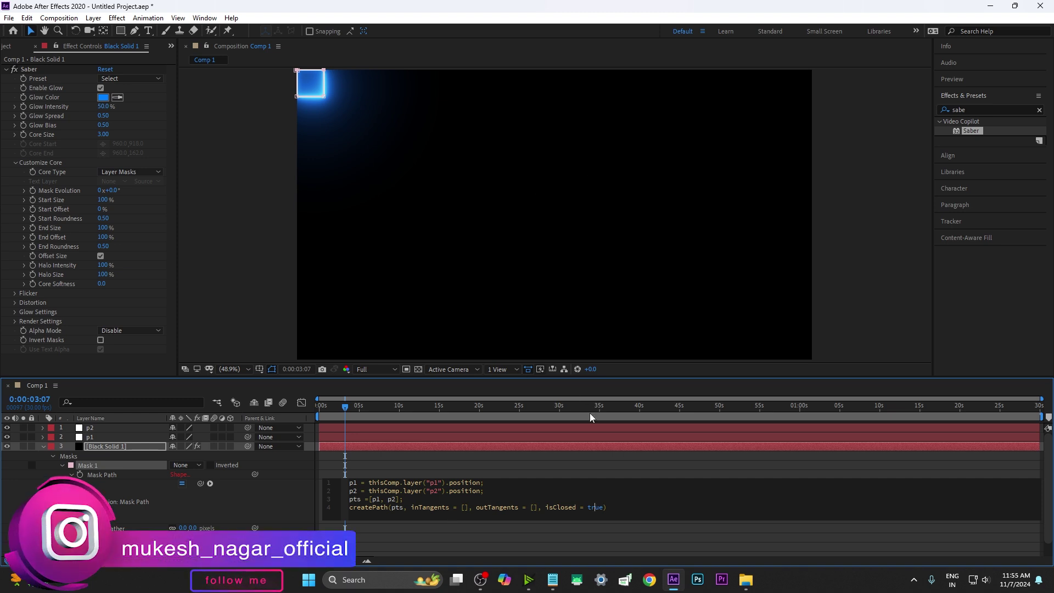
- Change isClosed from true to false, commit the expression, and move the playhead to about 21 seconds
double_click(593, 506)
type("false")
left_click(536, 407)
left_click_drag(536, 407, 490, 417)
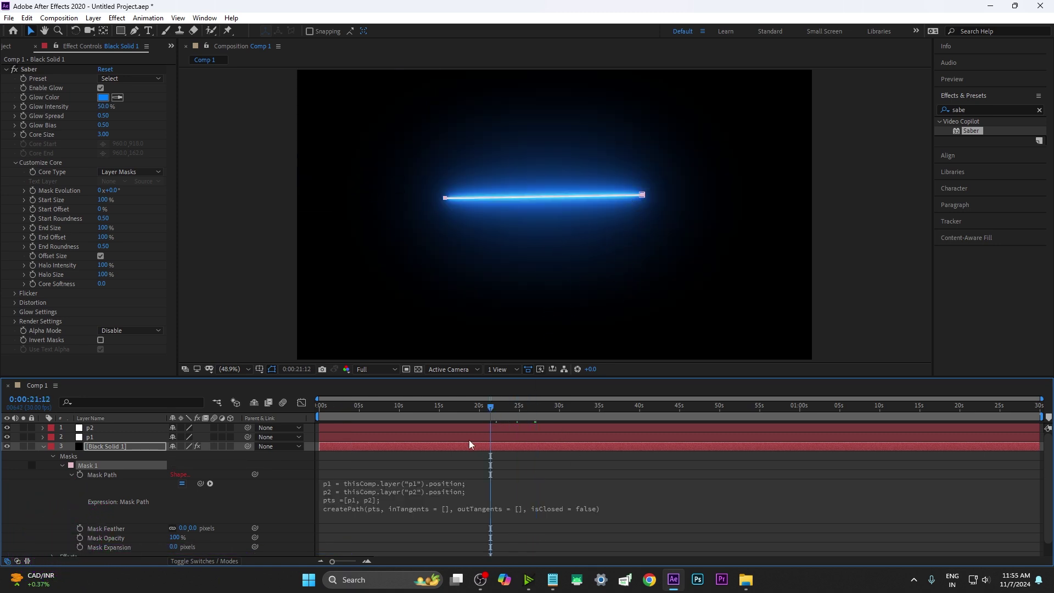
- Drag nulls p1 and p2 in the viewer to re-angle the Saber beam
left_click(505, 446)
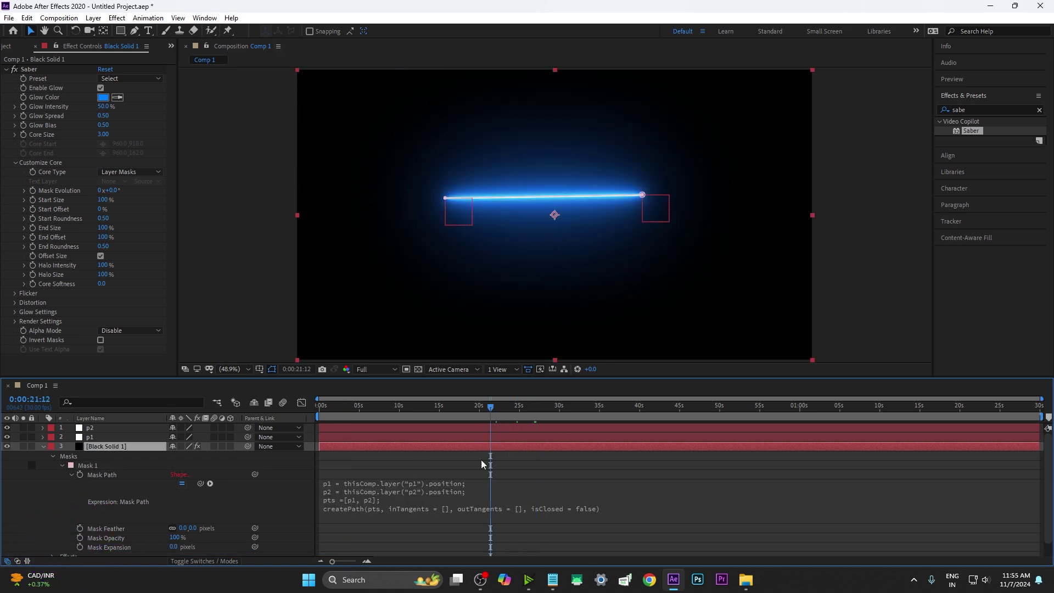
left_click(91, 437)
mouse_move(656, 220)
left_mouse_down()
mouse_move(687, 115)
mouse_move(669, 168)
left_mouse_up()
mouse_move(464, 219)
left_mouse_down()
mouse_move(346, 68)
mouse_move(784, 289)
mouse_move(443, 233)
left_mouse_up()
mouse_move(686, 174)
left_mouse_down()
mouse_move(691, 163)
mouse_move(669, 230)
left_mouse_up()
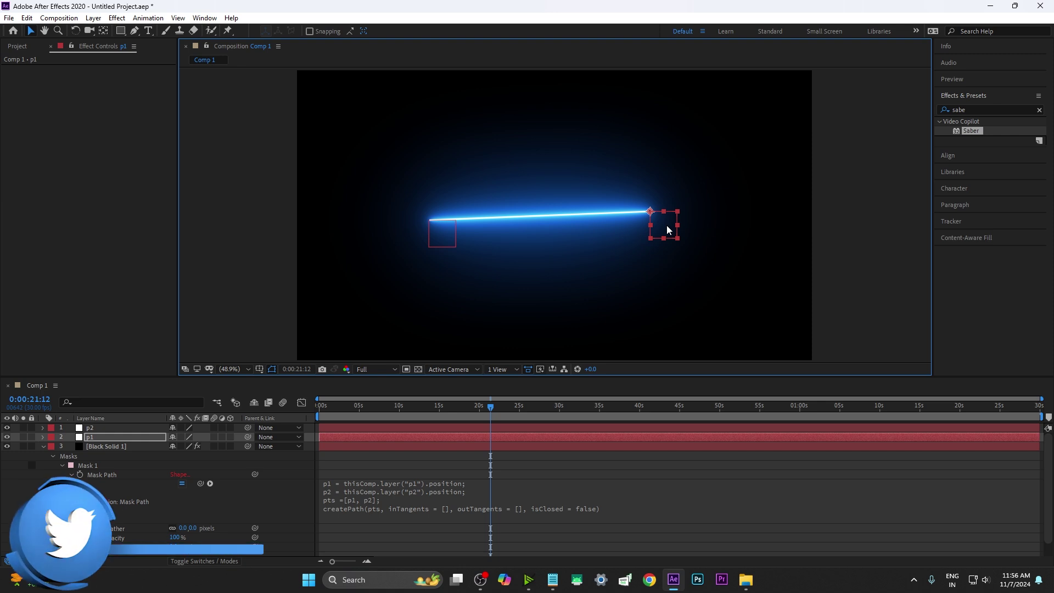
left_click_drag(443, 233, 444, 227)
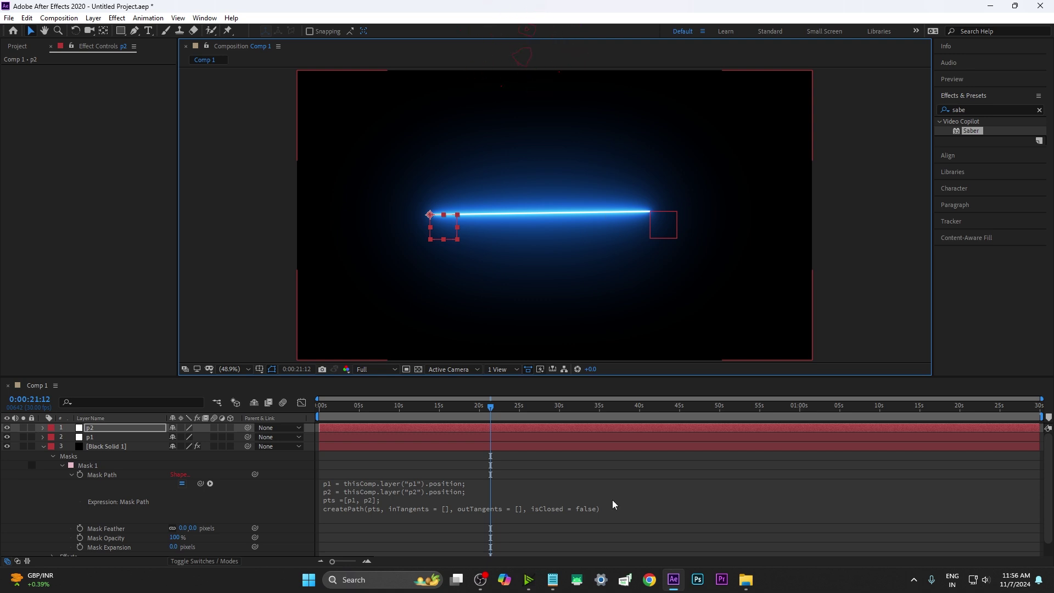
mouse_move(450, 237)
left_mouse_down()
mouse_move(472, 237)
mouse_move(457, 235)
left_mouse_up()
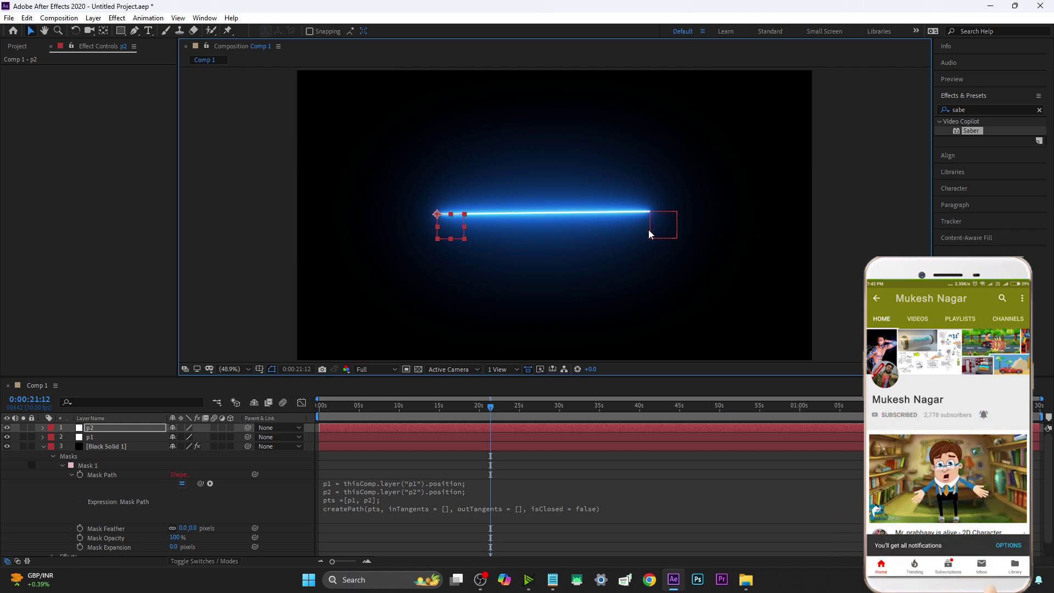
left_click_drag(454, 227, 447, 232)
- Fine-tune the p1 and p2 positions, then drag VID_20241107_115850.mp4 from File Explorer toward the timeline
left_click_drag(664, 224, 670, 236)
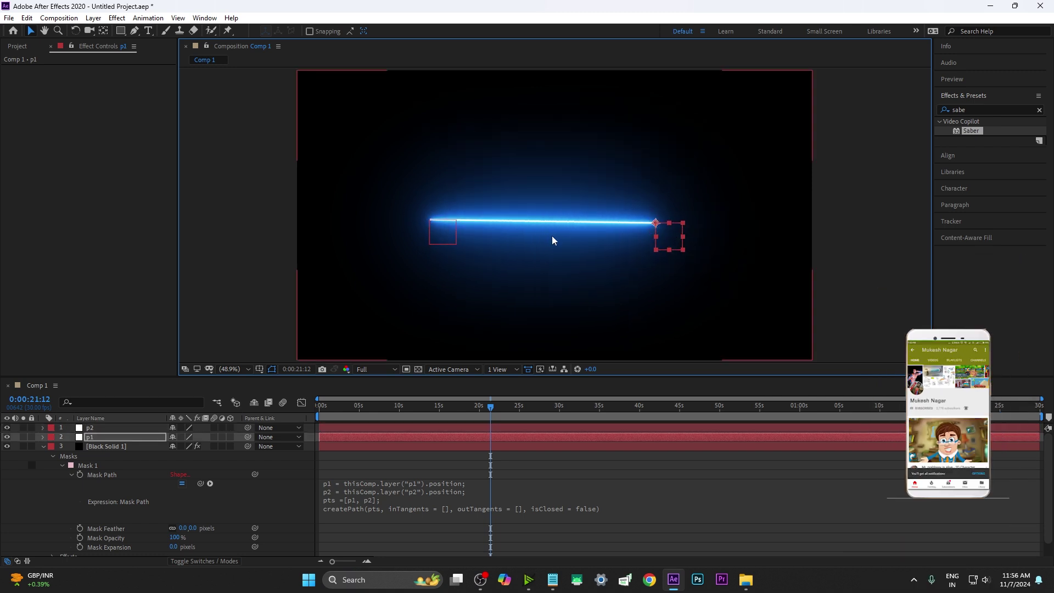
left_click_drag(443, 235, 464, 239)
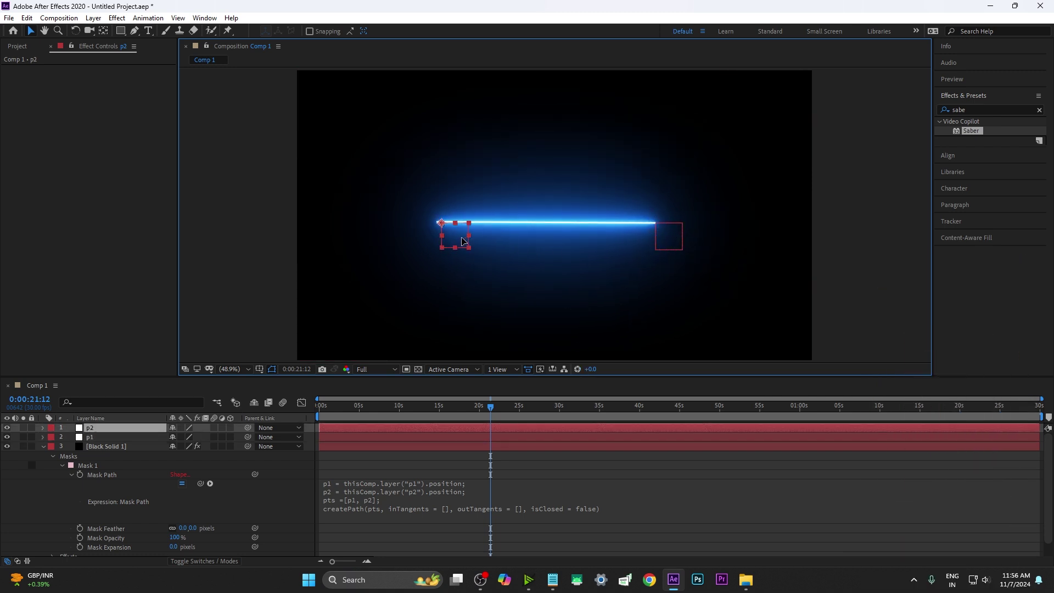
left_click_drag(668, 245, 647, 237)
key("Return")
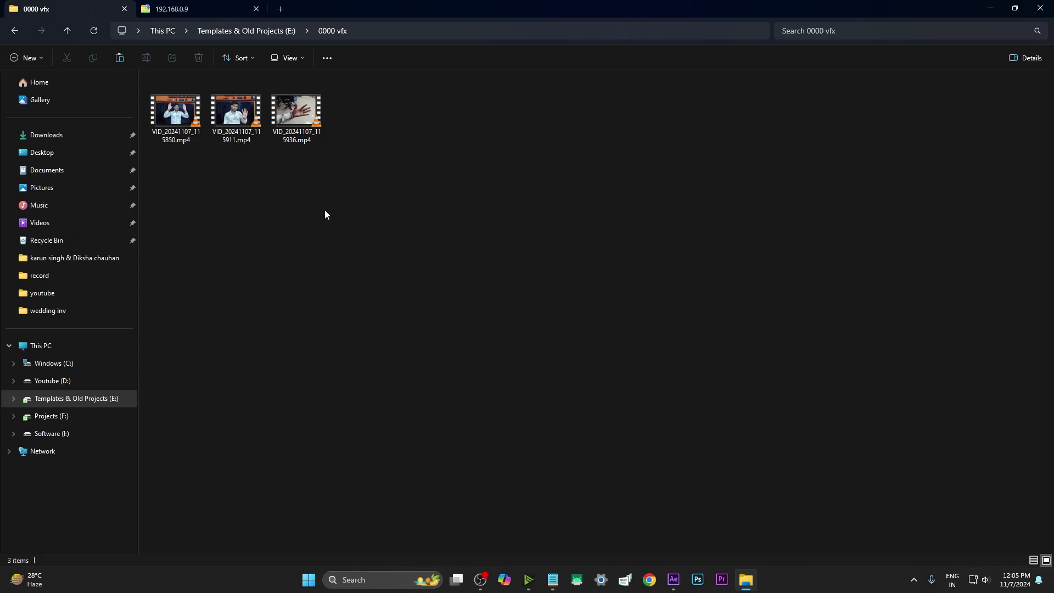
left_click_drag(166, 120, 672, 516)
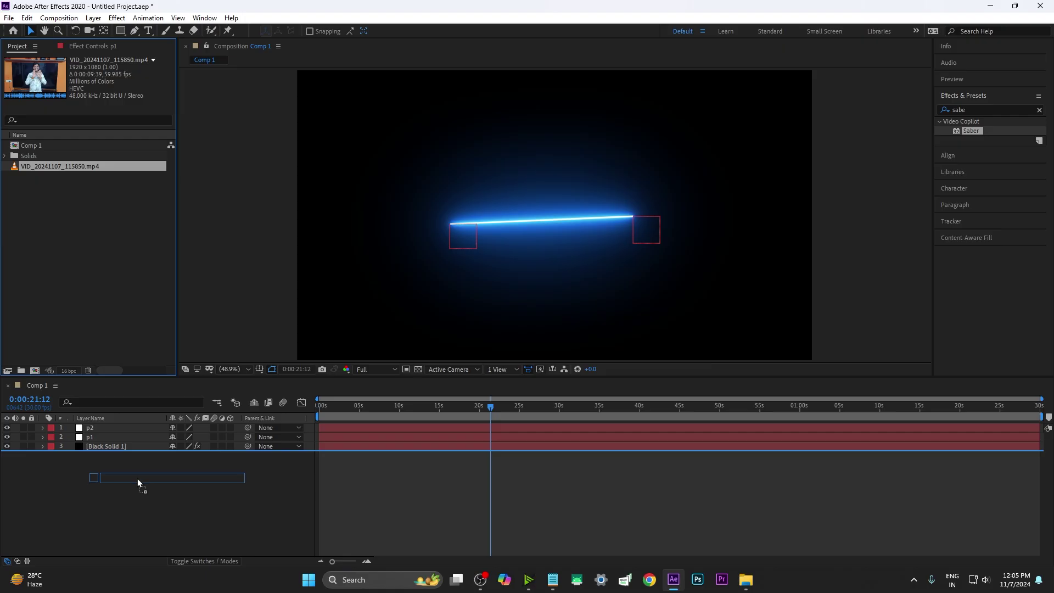
- Drop the hand clip into Comp 1, hide p2, p1 and Black Solid 1, and return to frame one
left_click_drag(673, 516, 136, 482)
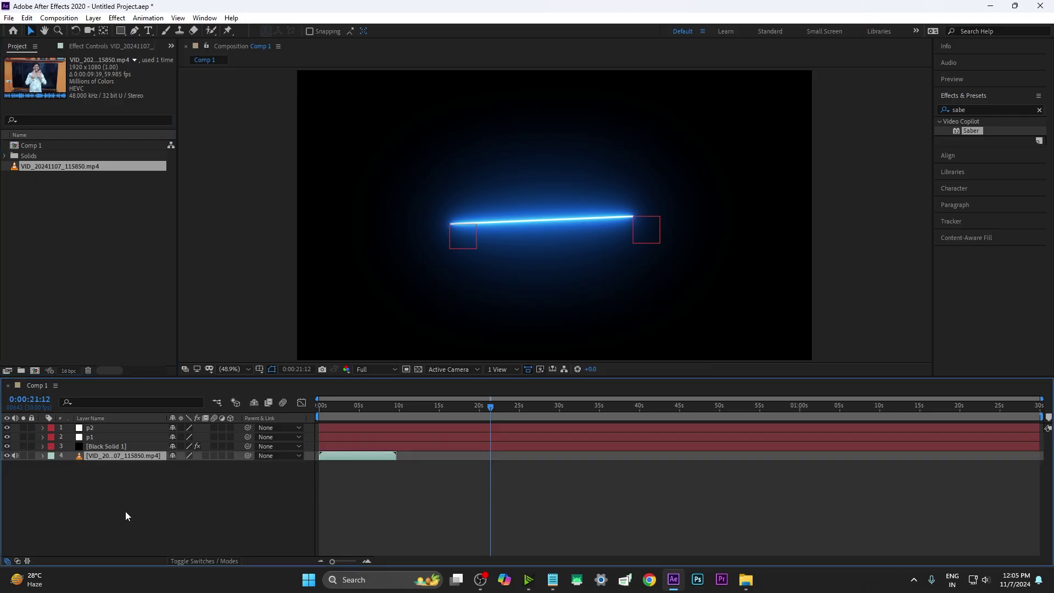
left_click_drag(7, 446, 7, 427)
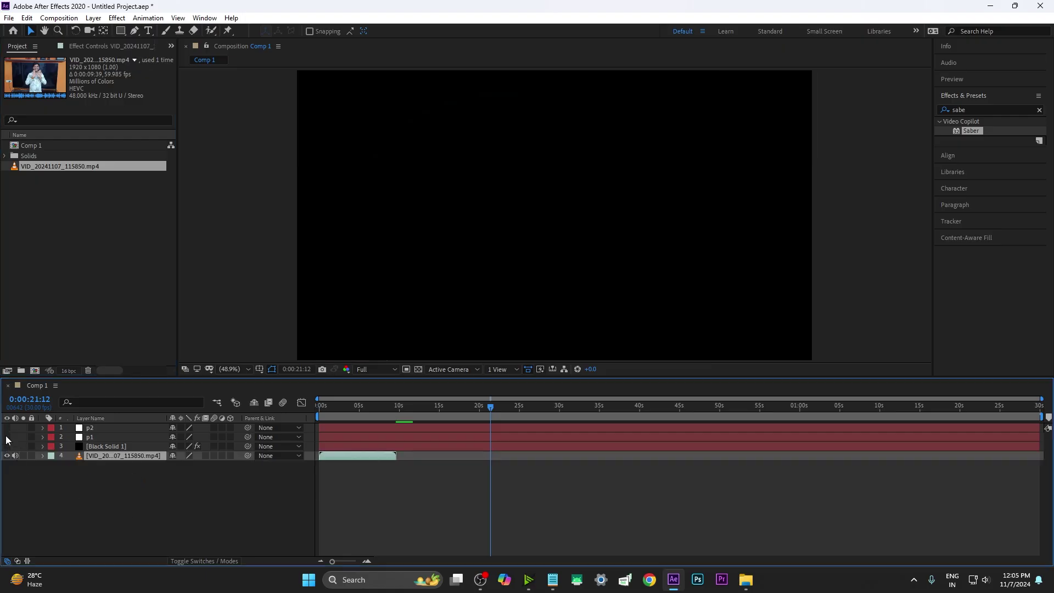
left_click(94, 464)
key("Home")
left_click_drag(332, 561, 348, 561)
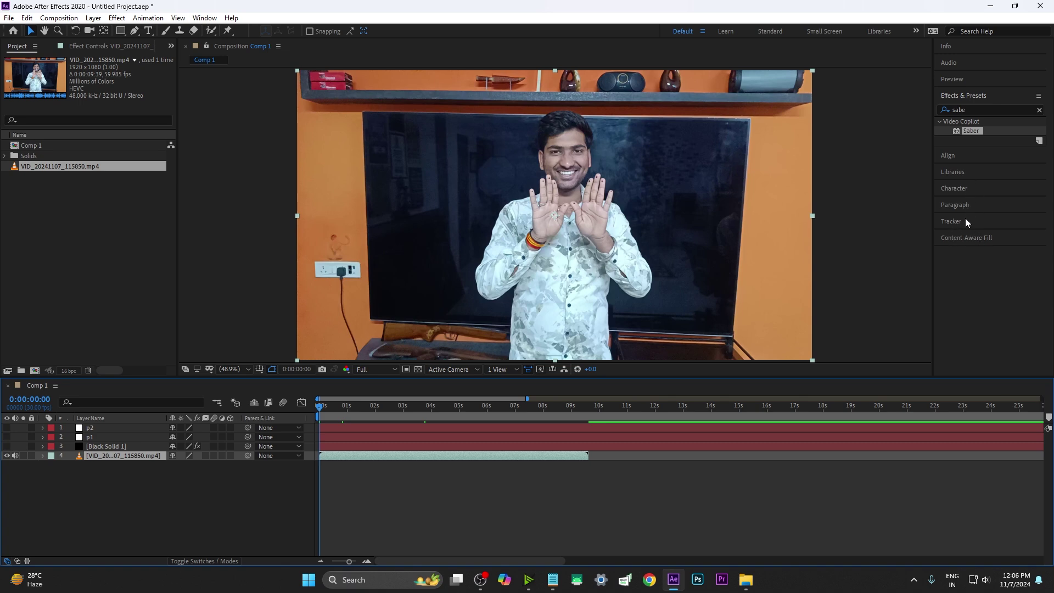
left_click(967, 222)
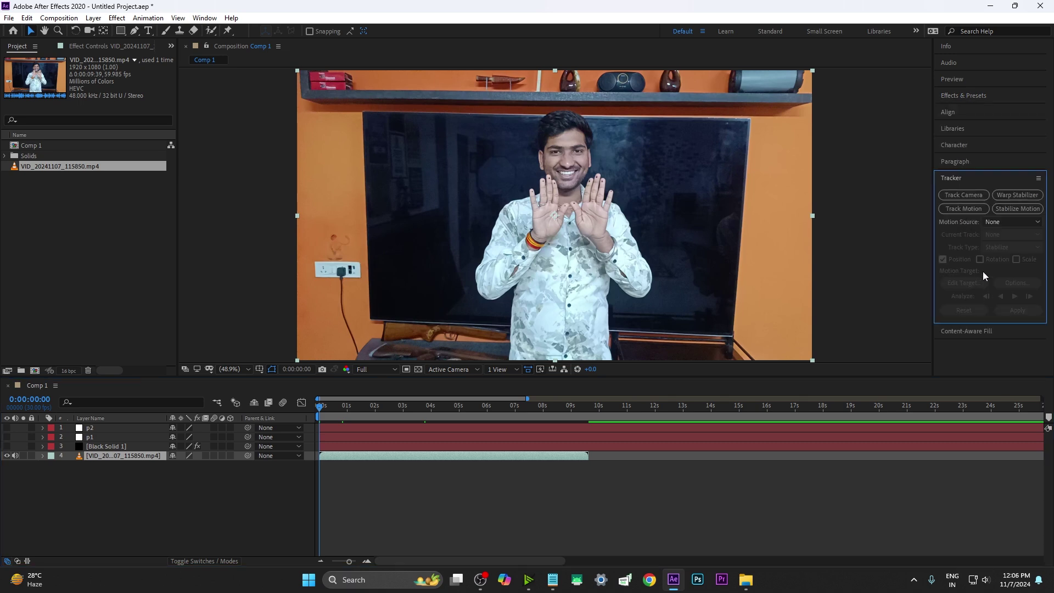
- Start a motion track with Rotation and Scale enabled, placing Track Point 1 on a fingertip
left_click(965, 209)
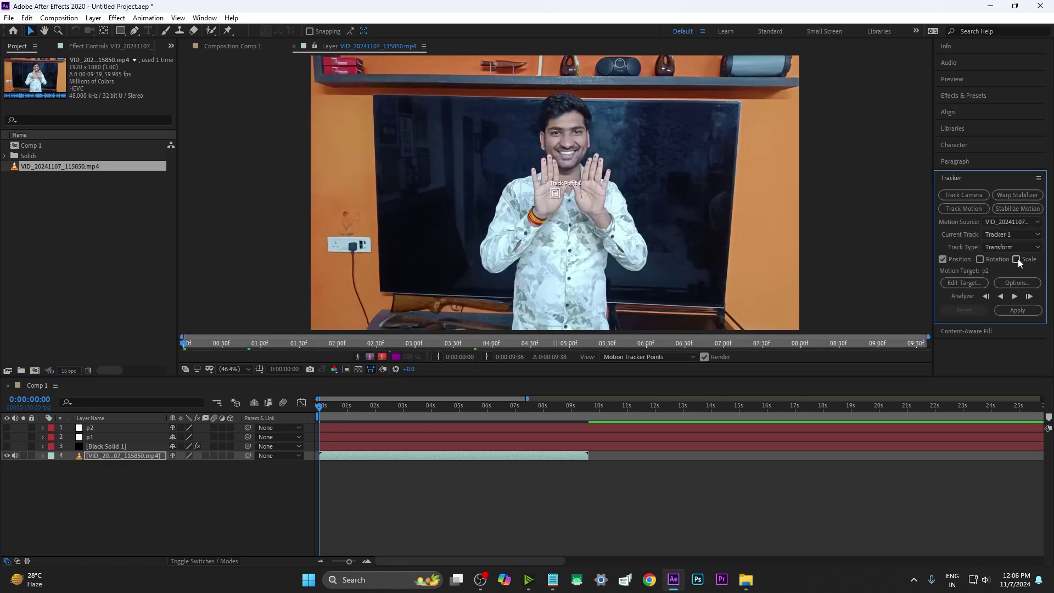
left_click(980, 260)
left_click(1017, 259)
scroll(645, 208, "up", 5)
scroll(560, 215, "down", 2)
mouse_move(561, 196)
left_mouse_down()
mouse_move(557, 216)
mouse_move(547, 130)
mouse_move(662, 127)
left_mouse_up()
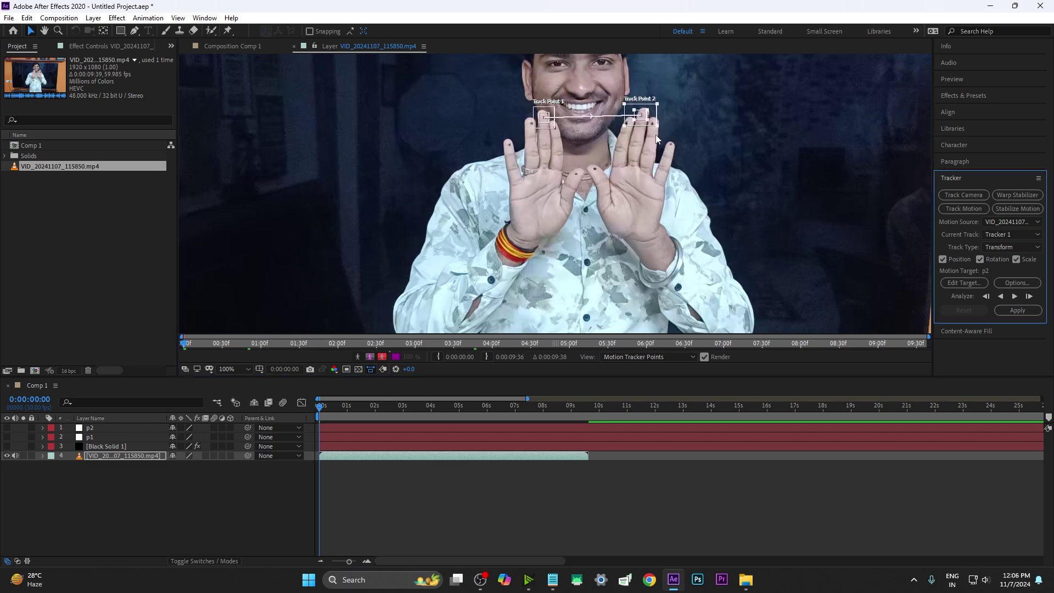
- Place Track Point 2 on a second fingertip and analyse both forward through most of the clip
left_click(1015, 296)
left_click_drag(703, 242, 704, 245)
left_click(1015, 296)
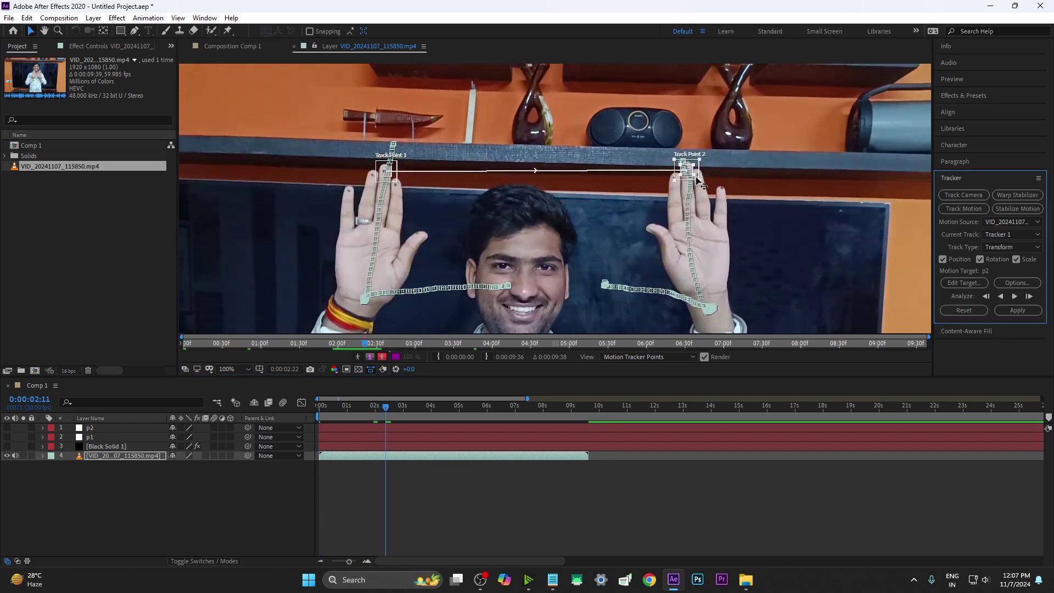
left_click(1015, 296)
left_click(1014, 297)
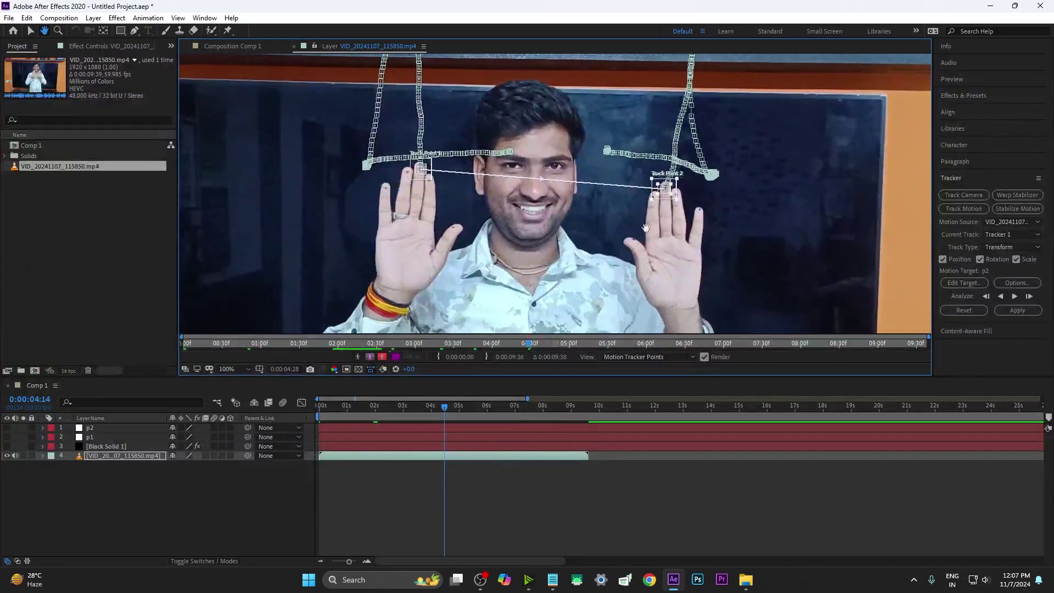
left_click(1015, 297)
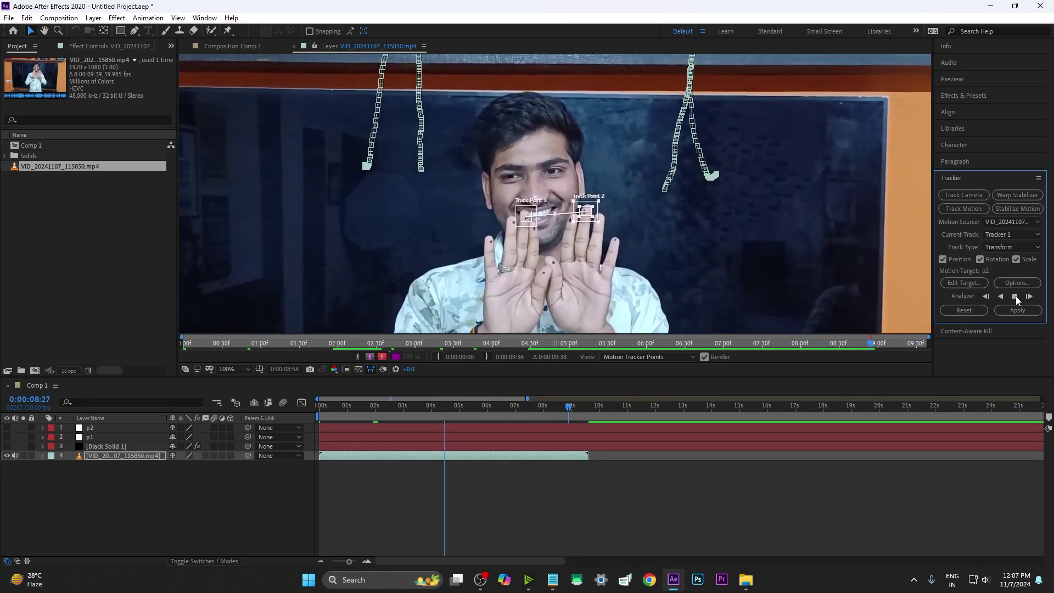
left_click(1016, 297)
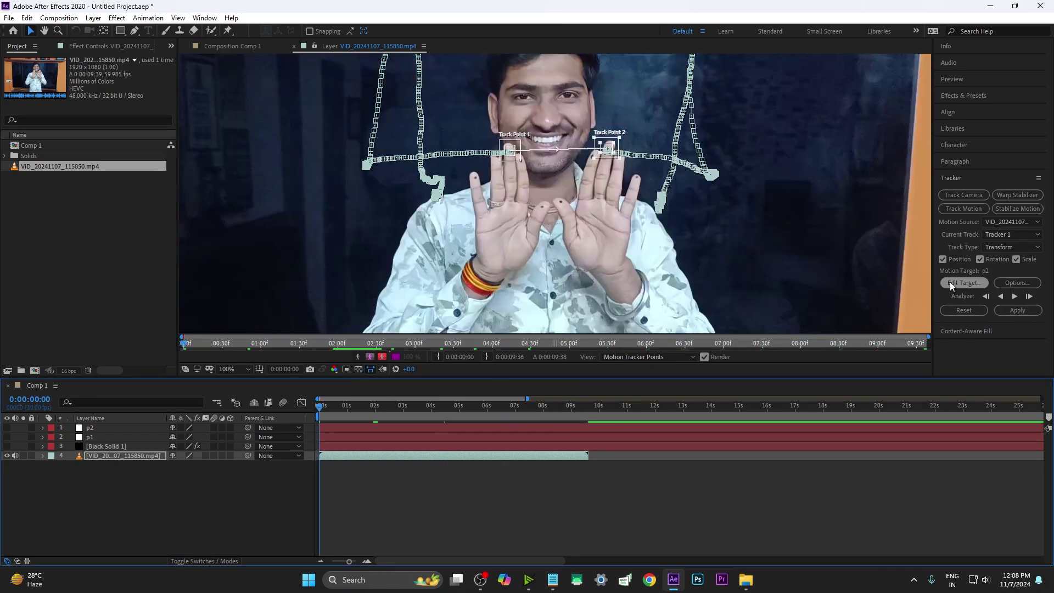
- Add a new Null Object layer to the composition
left_click(964, 283)
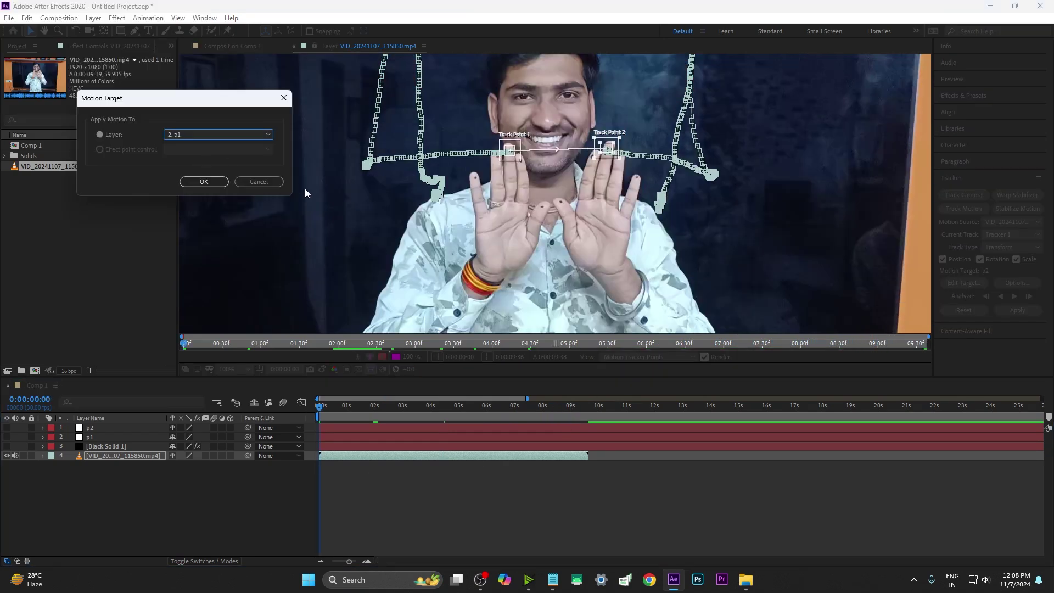
left_click(206, 182)
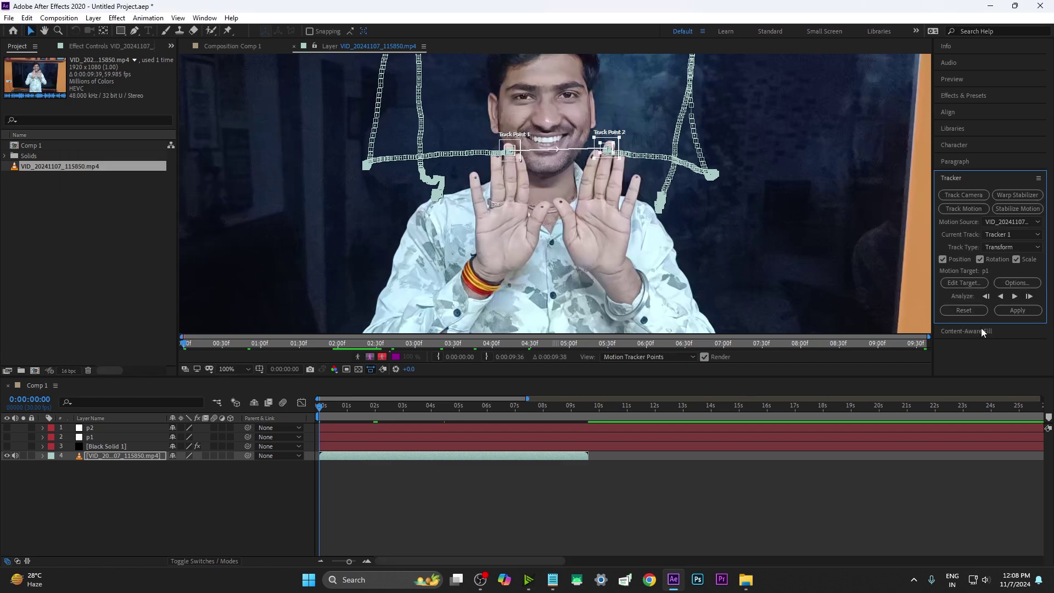
right_click(361, 378)
mouse_move(439, 384)
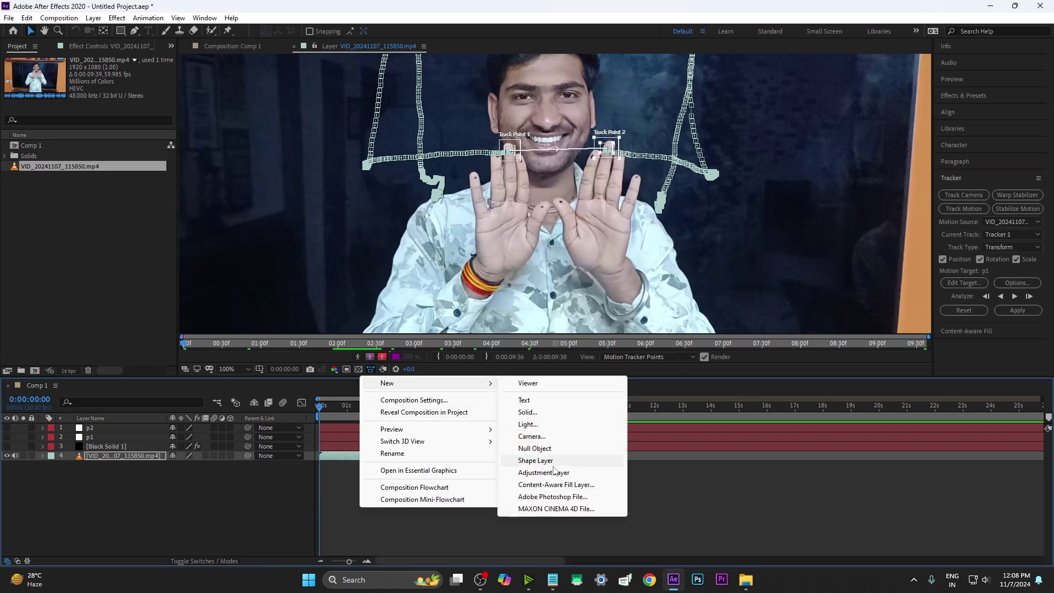
left_click(537, 449)
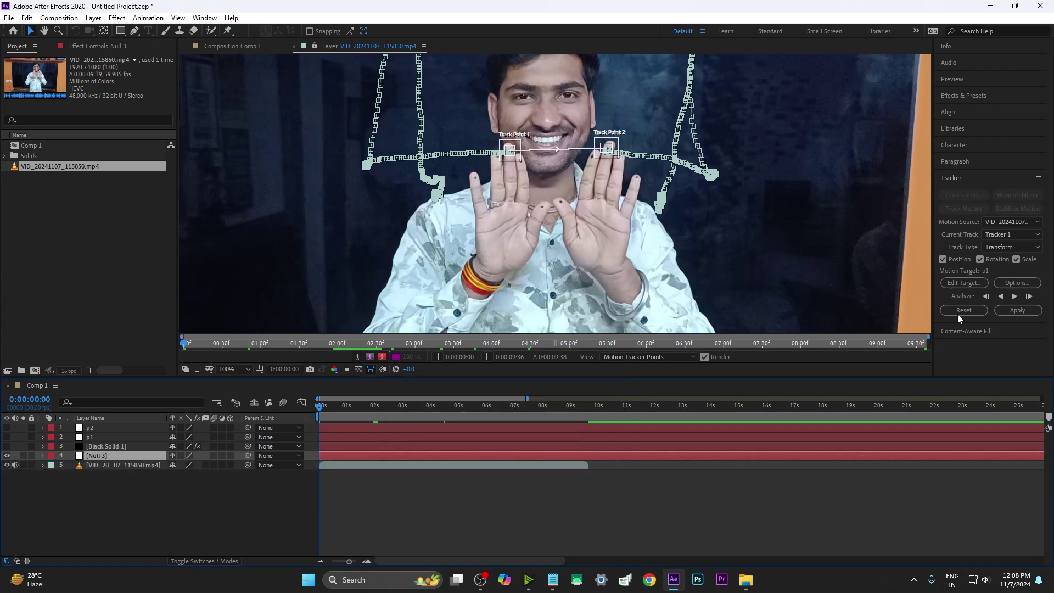
- Retarget the tracker to Null 3, apply X and Y motion, and scrub to check it
left_click(986, 282)
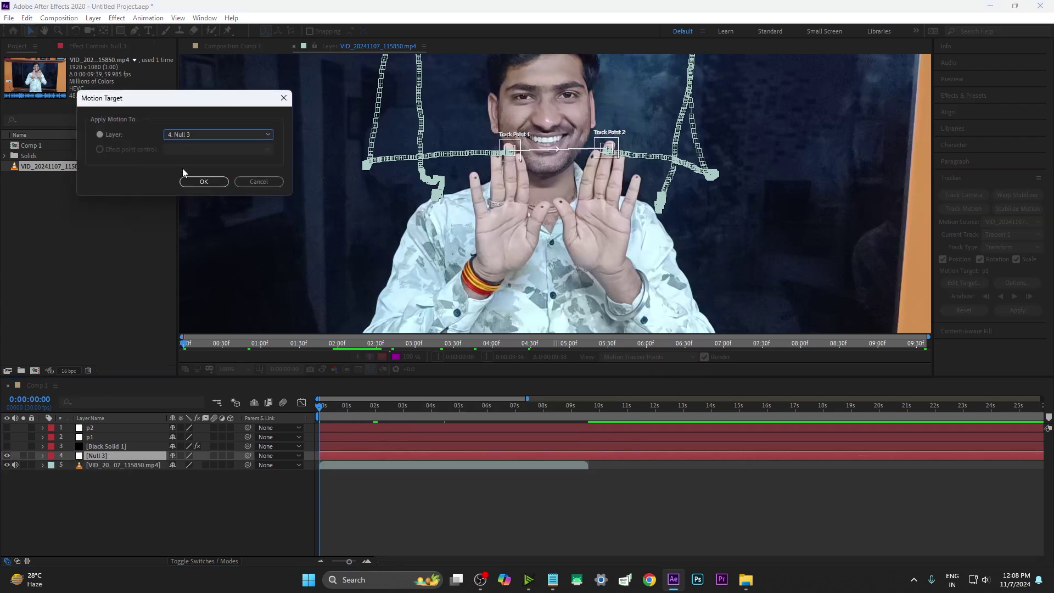
left_click(203, 181)
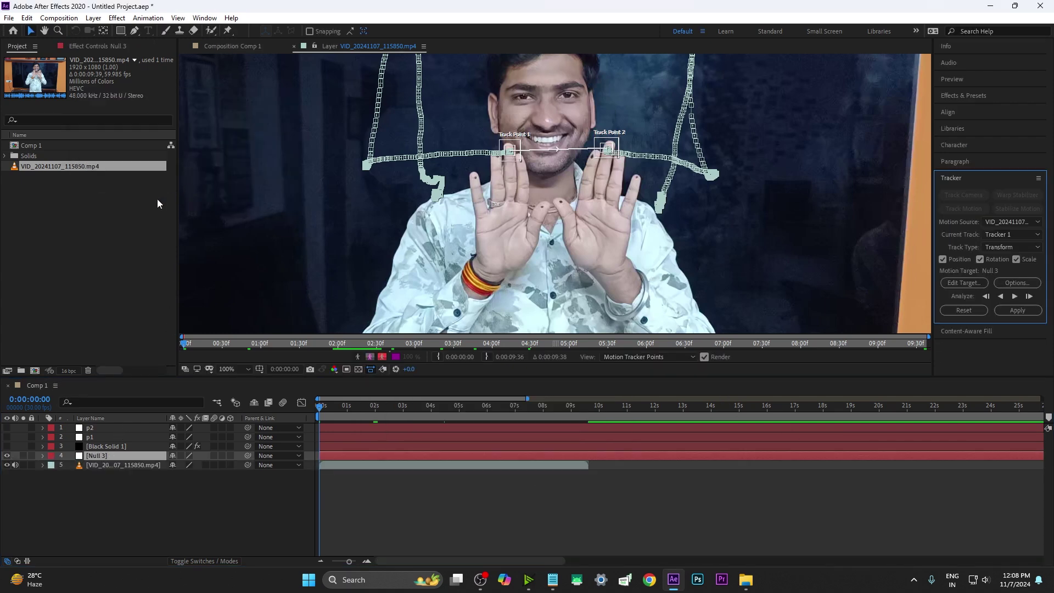
left_click(1008, 309)
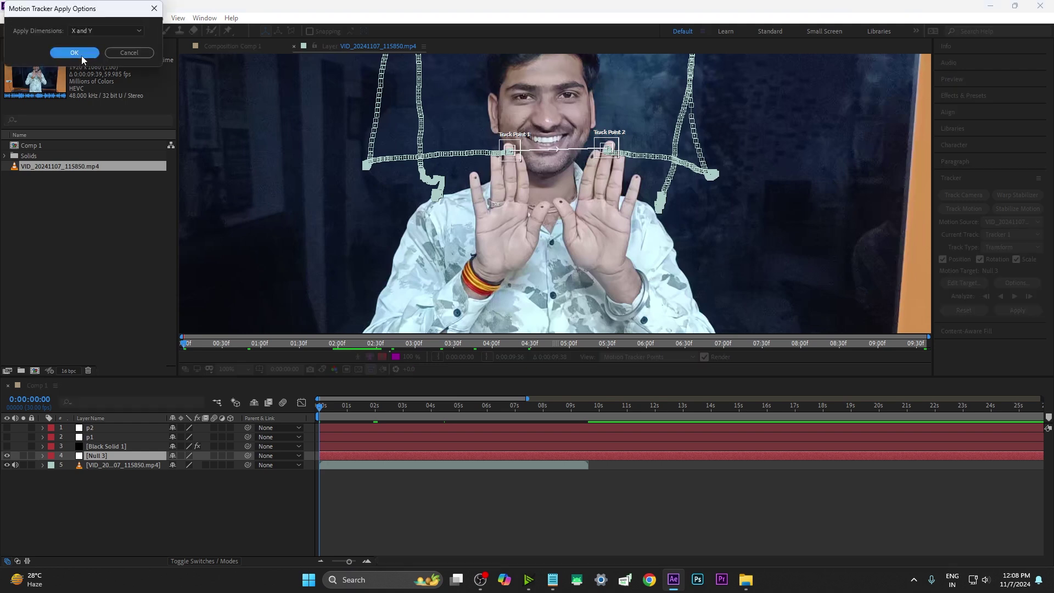
left_click(83, 53)
mouse_move(324, 411)
left_mouse_down()
mouse_move(479, 409)
mouse_move(519, 430)
left_mouse_up()
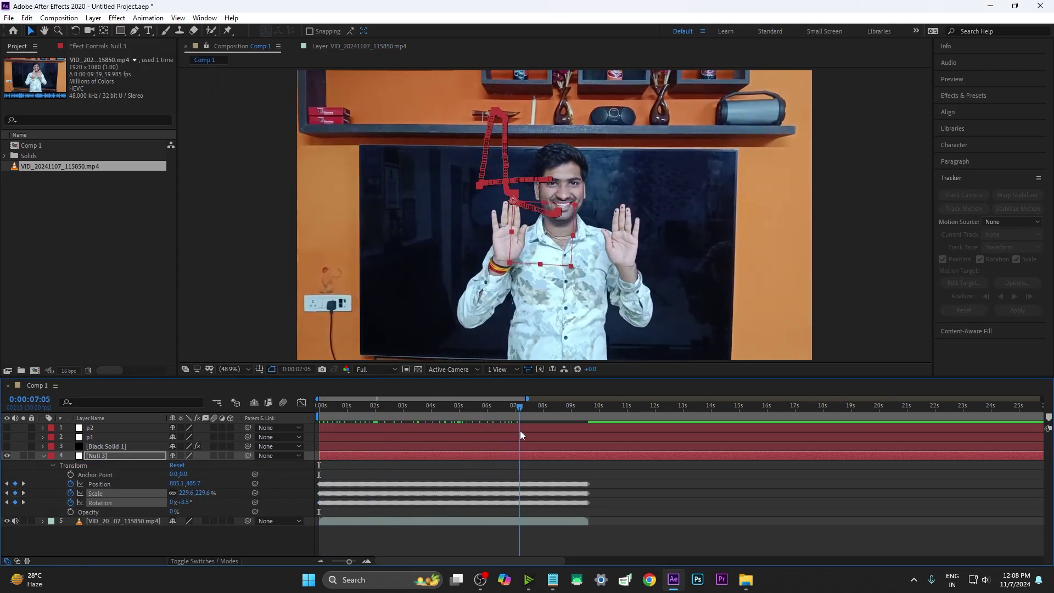
key("Home")
key("ctrl+Down")
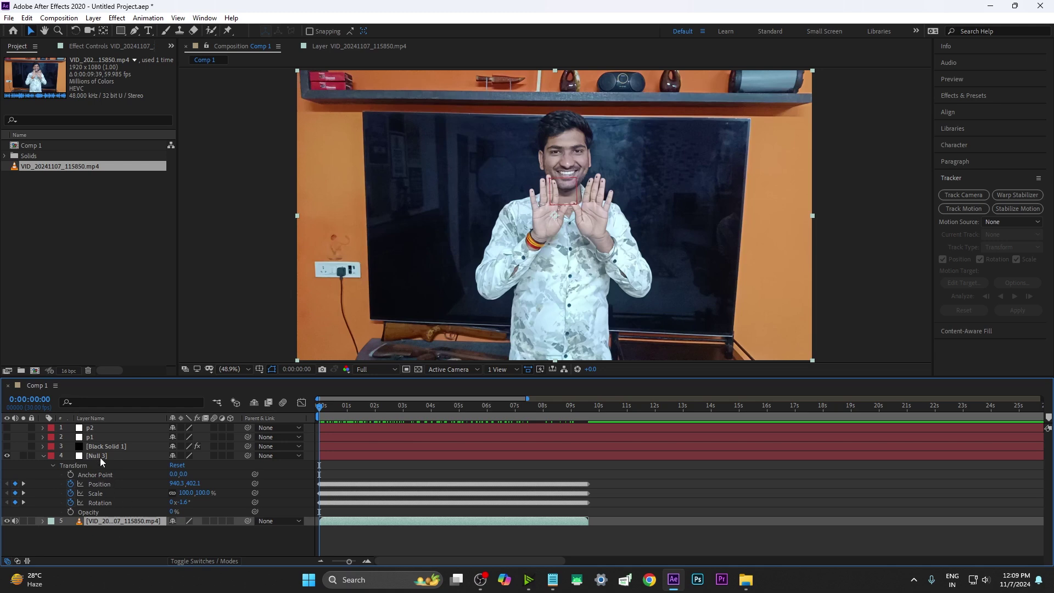
- Delete Null 3 and reveal Tracker 1's track points on the hand video layer
key("Delete")
key("space")
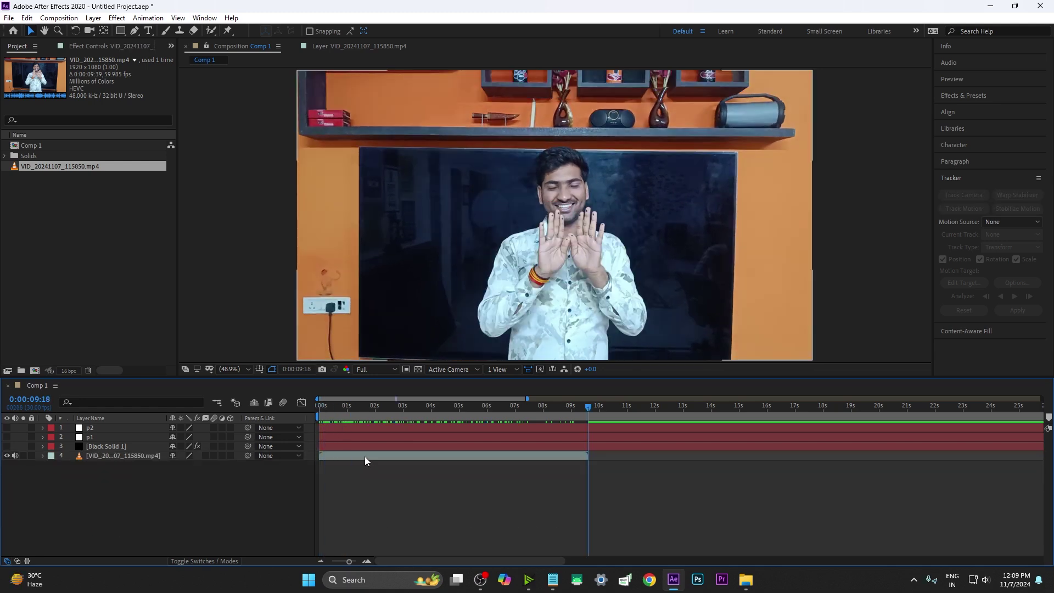
left_click(367, 460)
key("u")
left_click(77, 476)
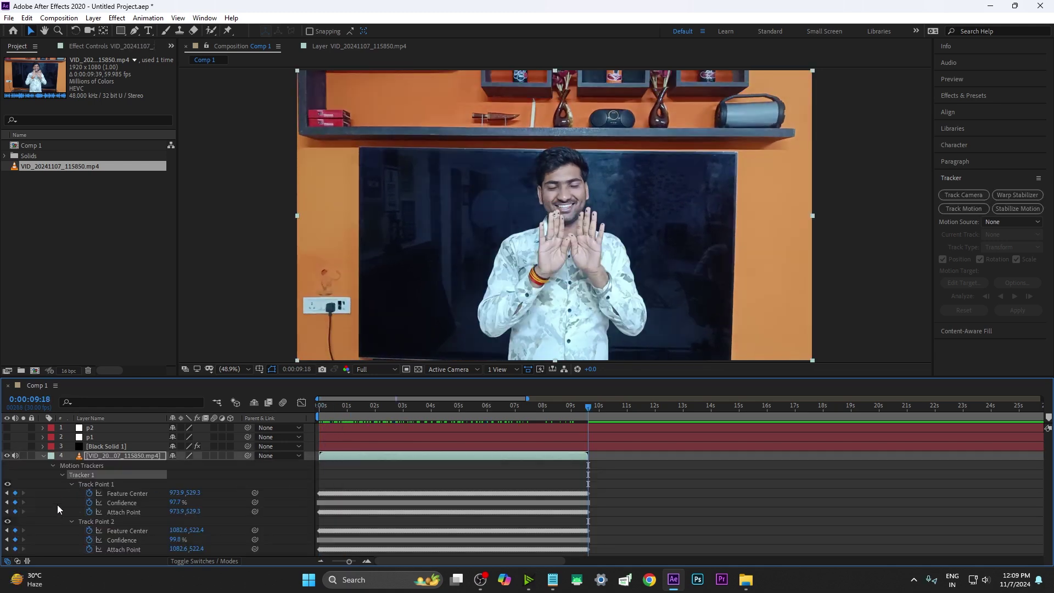
key("F2")
key("Home")
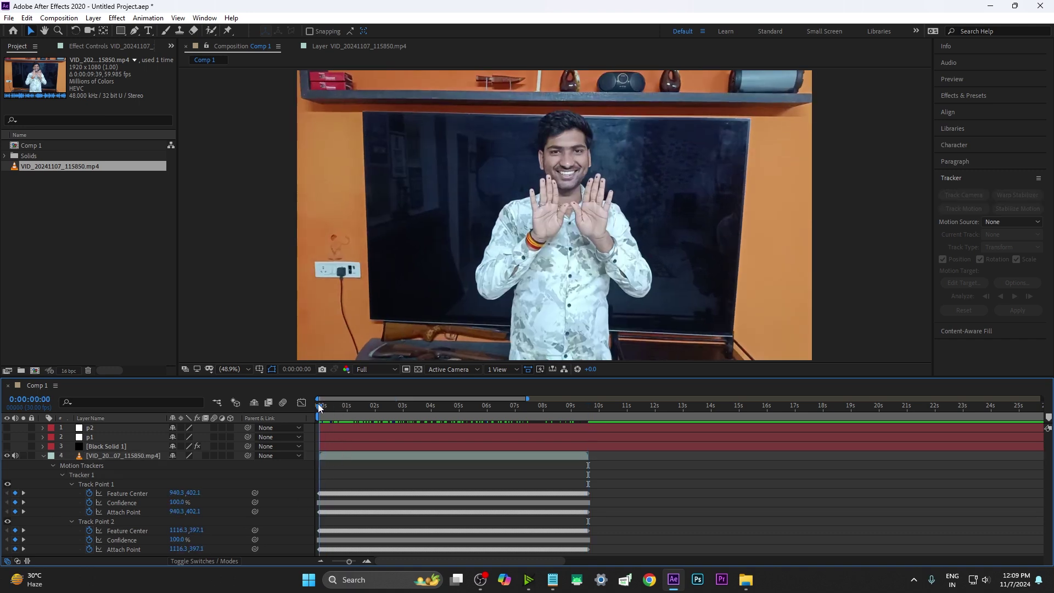
left_click(91, 485)
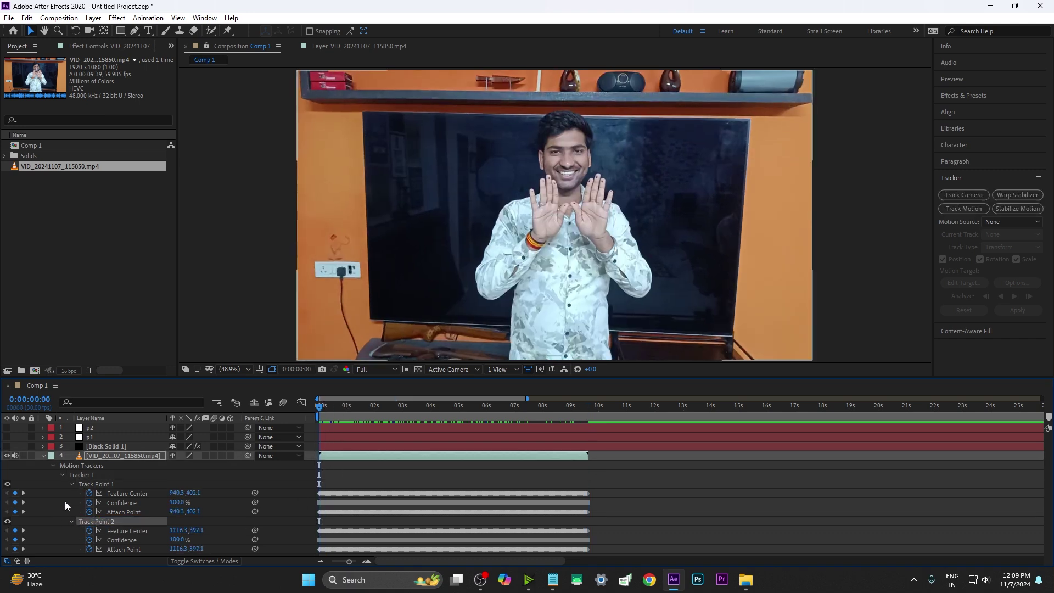
key("F2")
- Make layers p1 and p2 visible again and preview the tracking from the start
left_click_drag(7, 437, 7, 430)
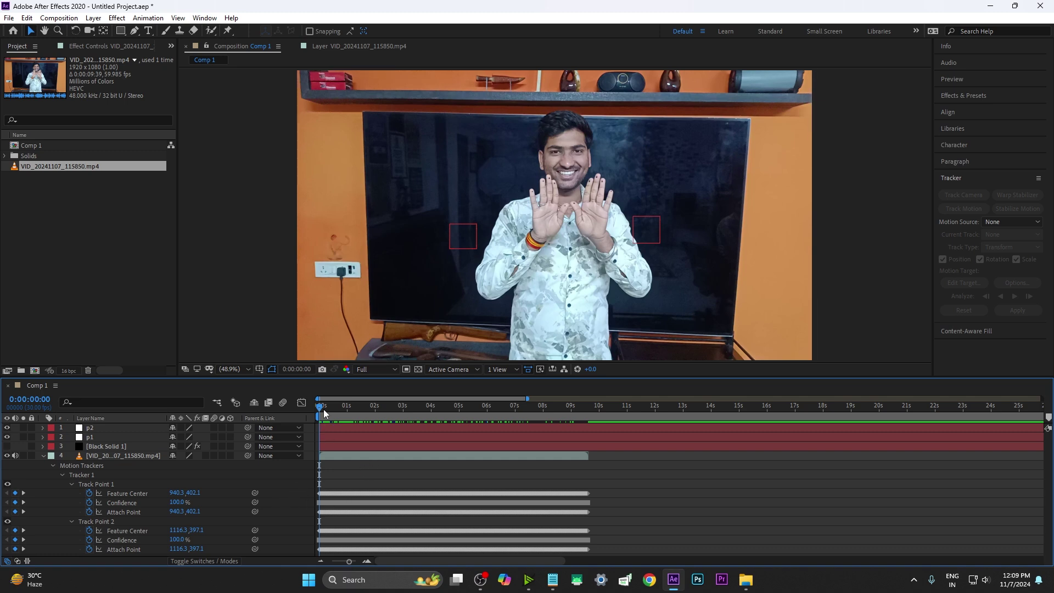
key("space")
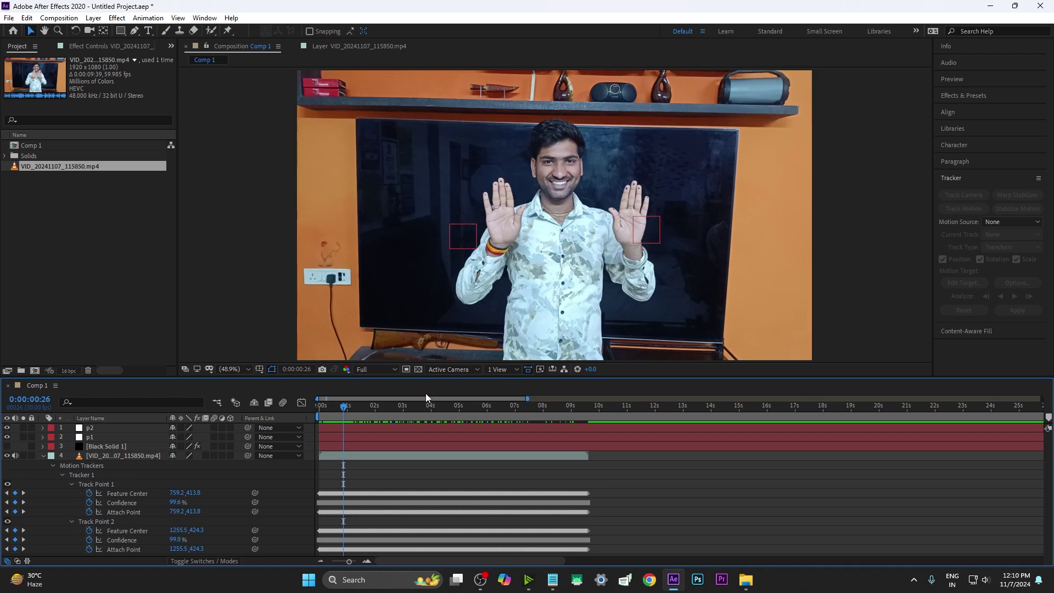
left_click(318, 411)
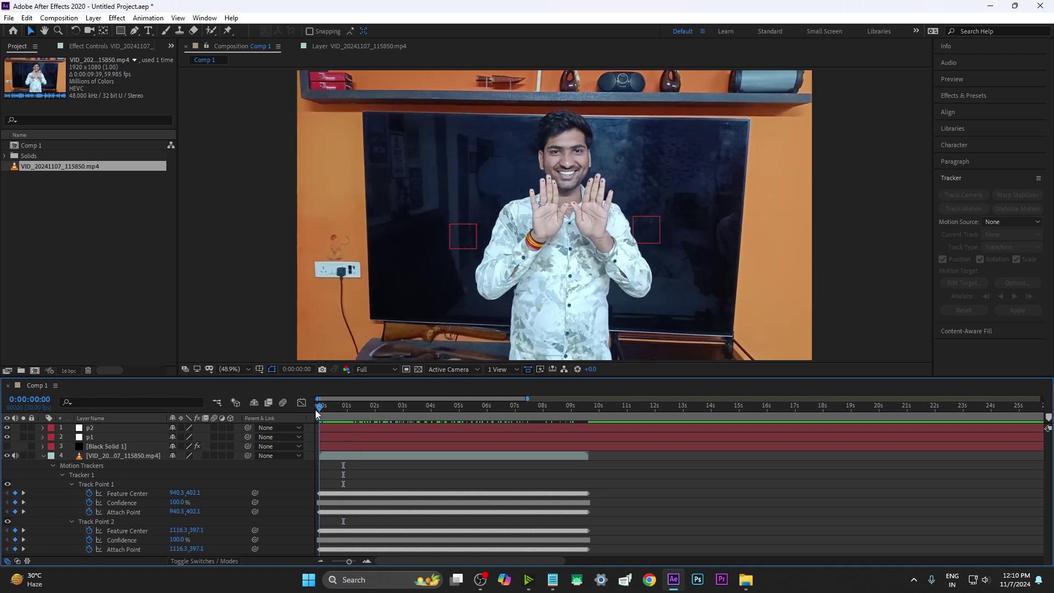
left_click(101, 486)
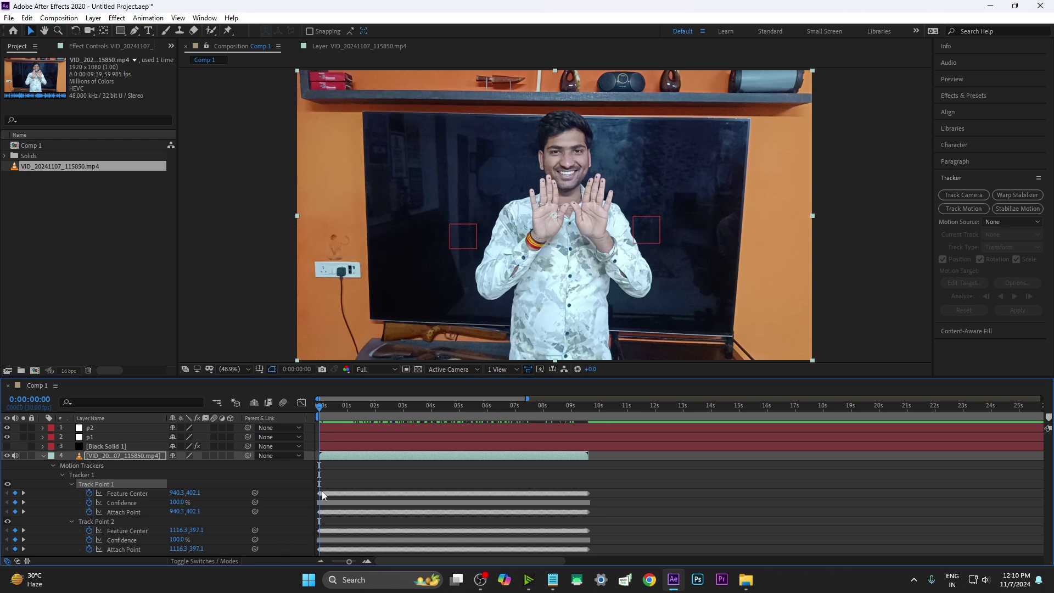
- Move the p1 null onto a fingertip and reveal its Position value
left_click(94, 439)
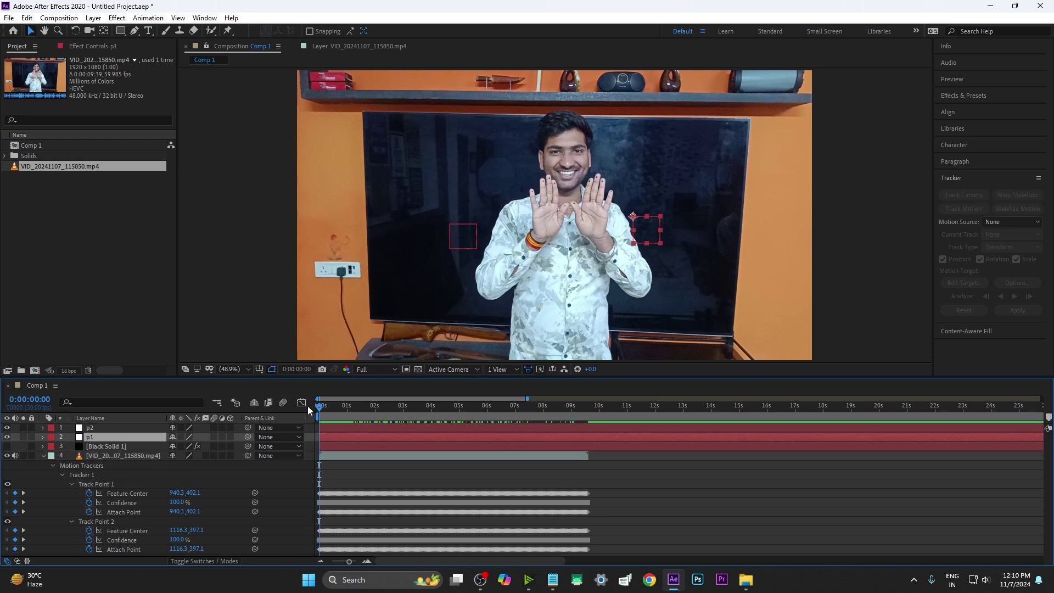
left_click_drag(646, 236, 610, 196)
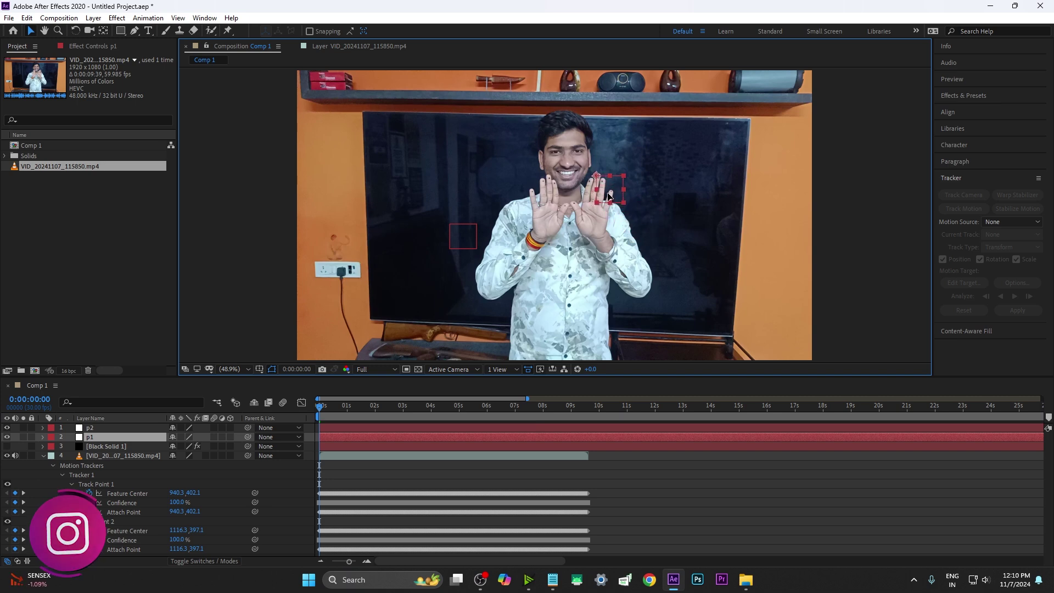
left_click(362, 435)
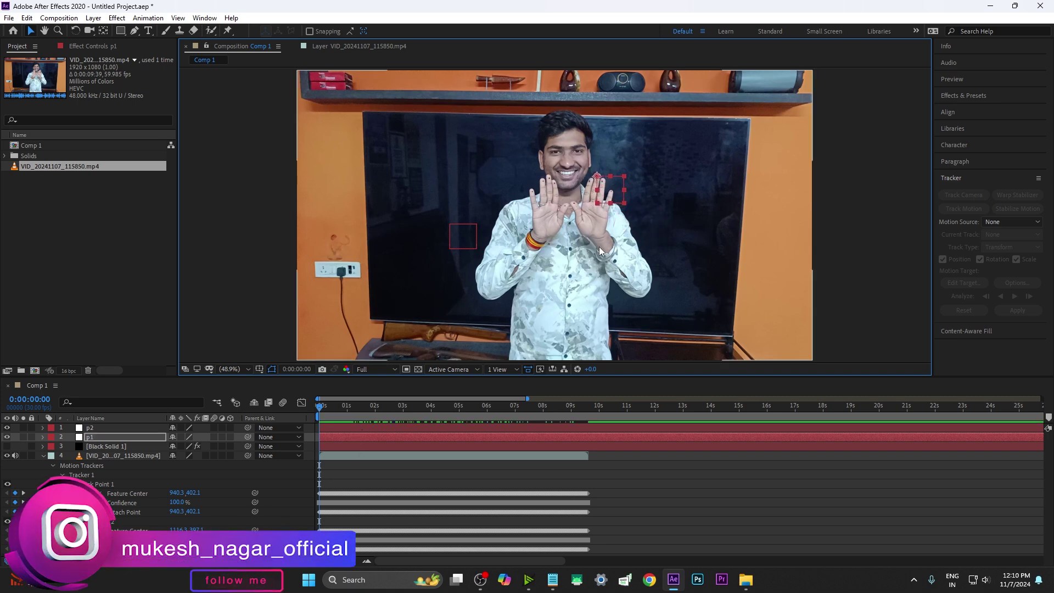
left_click(120, 455)
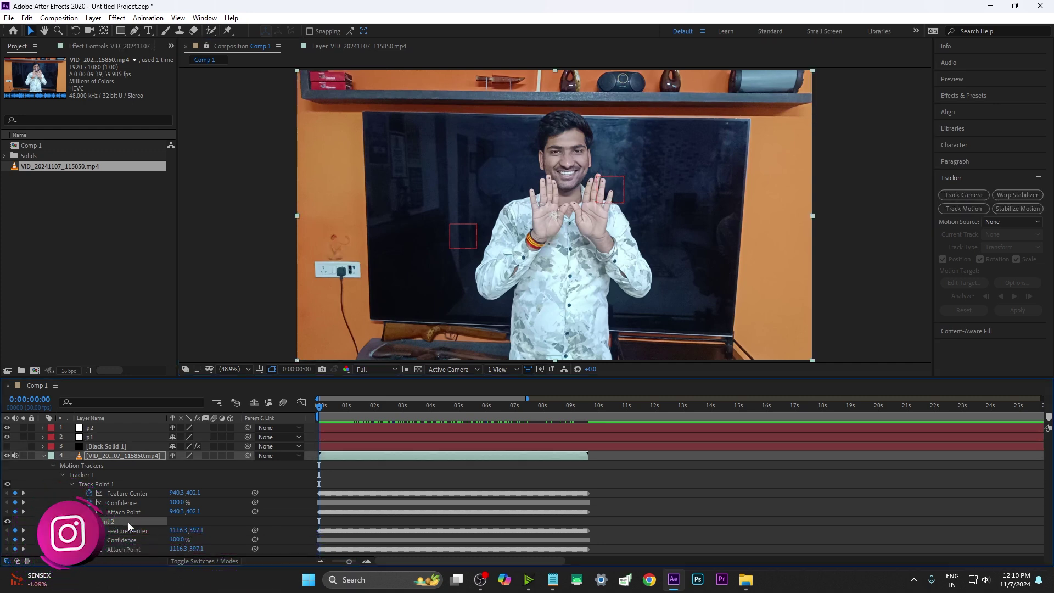
left_click(92, 438)
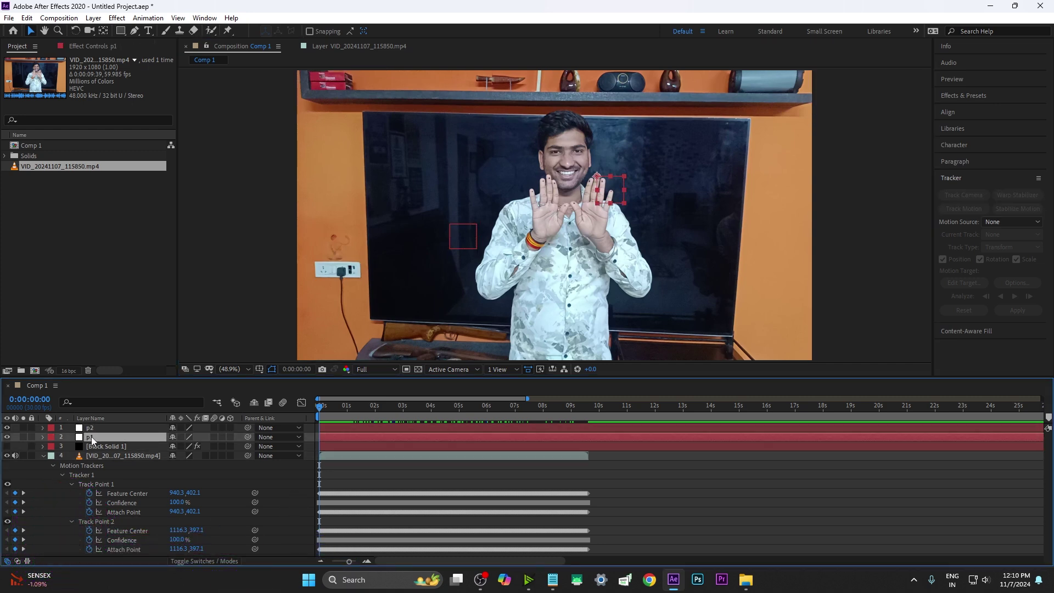
key("p")
- Collapse the tracker properties and zoom the viewer in on the hands
left_click(75, 473)
key("u")
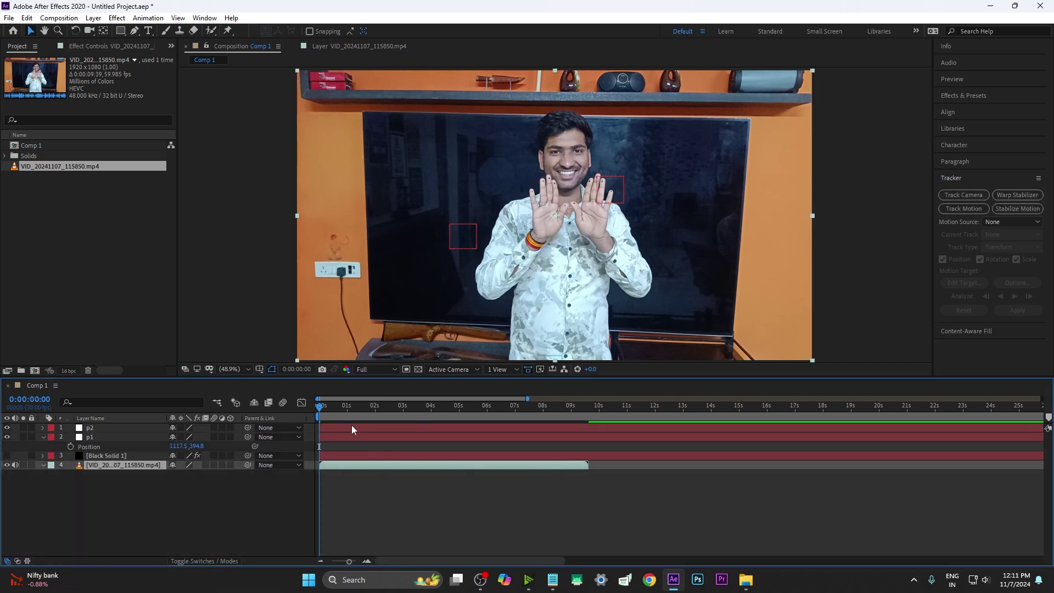
scroll(516, 317, "up", 1)
scroll(555, 209, "up", 2)
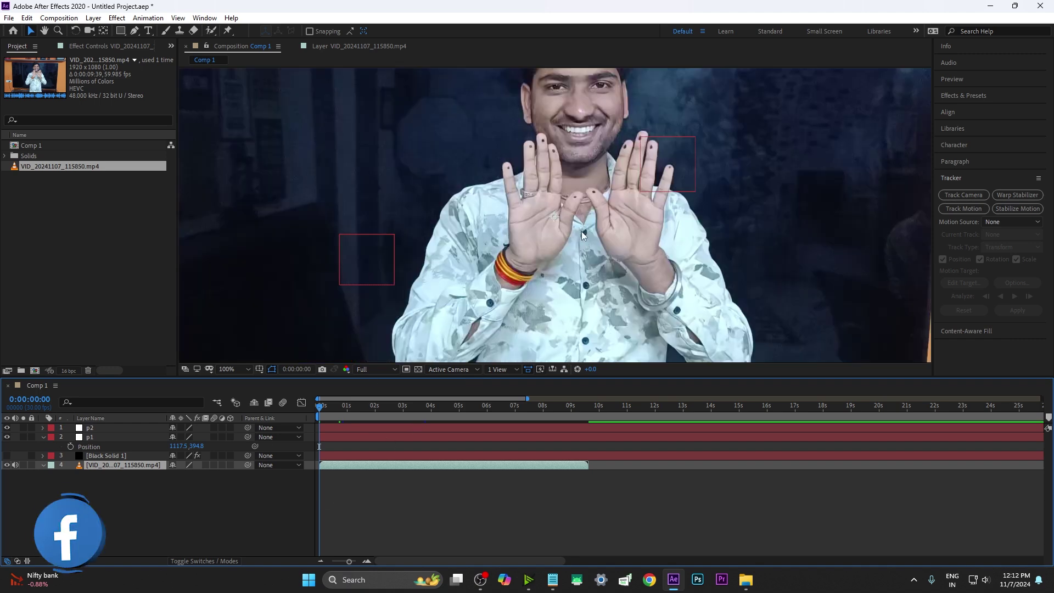
mouse_move(554, 206)
left_mouse_down()
mouse_move(482, 265)
mouse_move(520, 276)
left_mouse_up()
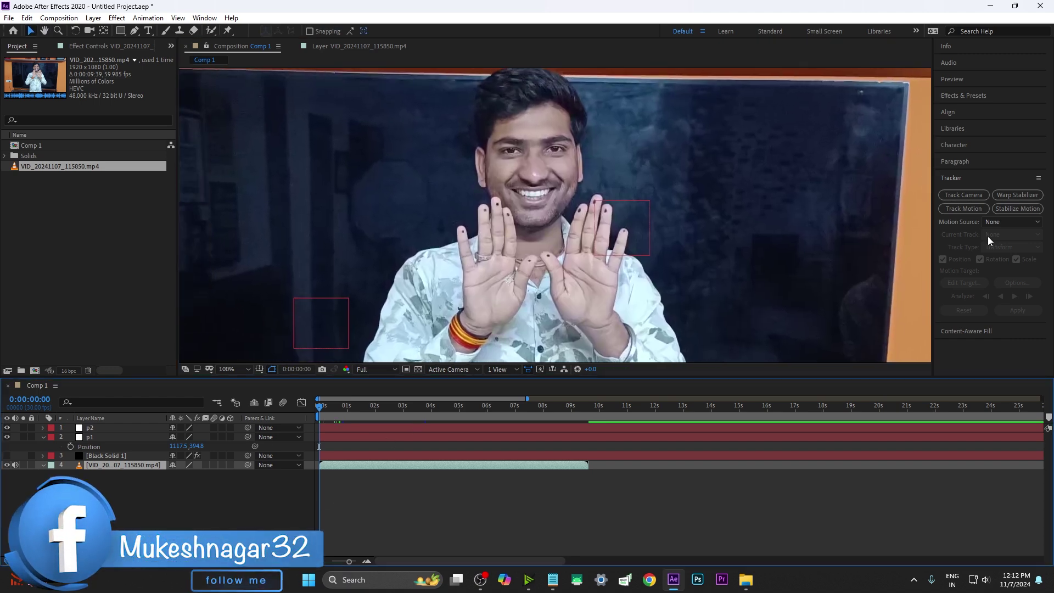
- Track a dotted fingertip forward through the clip with a new track point
left_click(963, 209)
left_click_drag(564, 203, 519, 161)
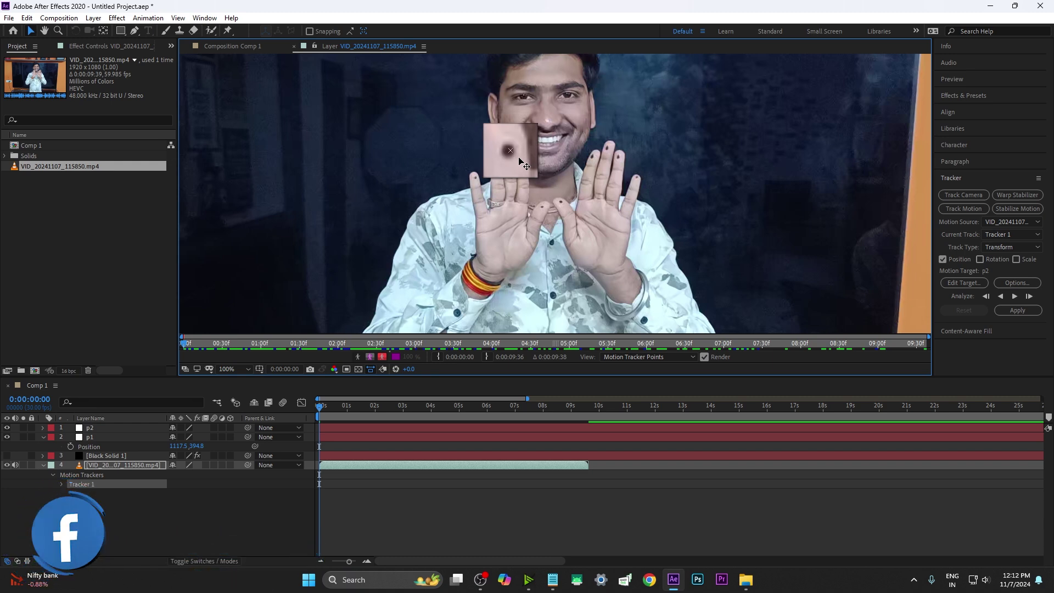
left_click_drag(519, 160, 520, 161)
left_click(1015, 296)
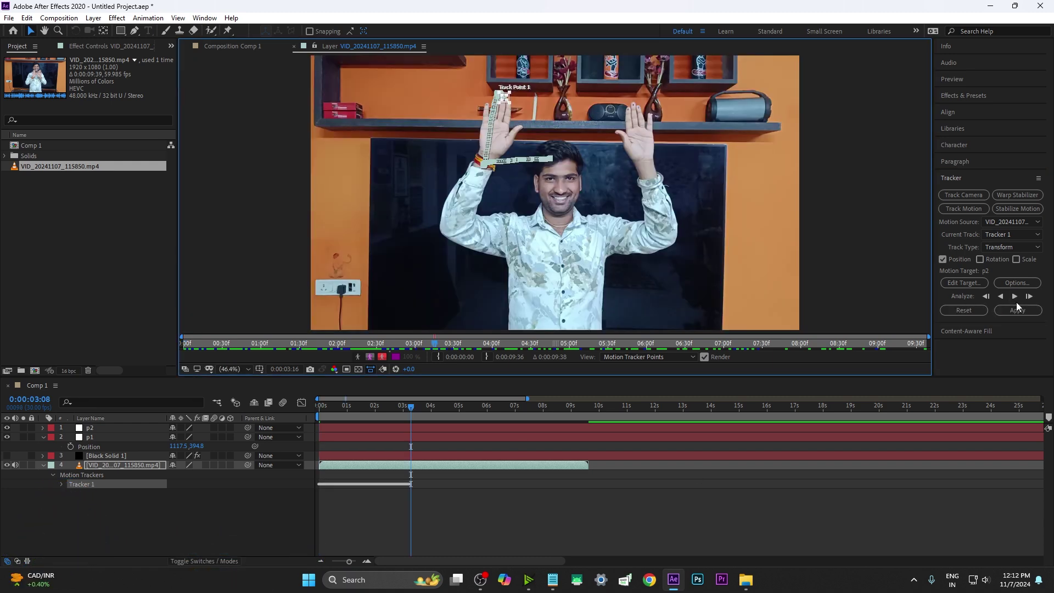
- Set p1 as the motion target and apply the fingertip track to it
left_click(954, 284)
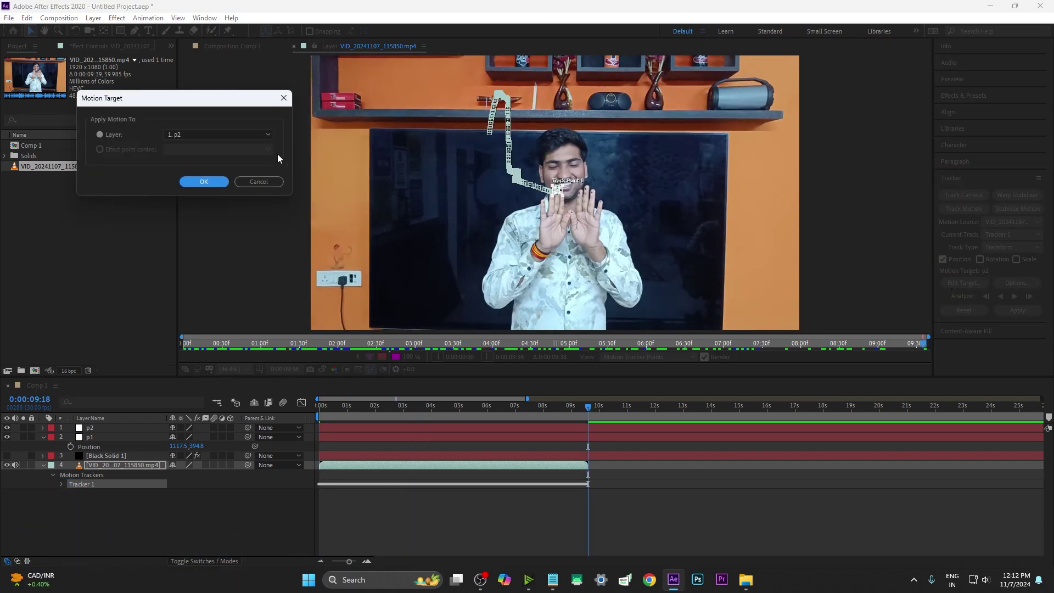
left_click(214, 134)
left_click(186, 145)
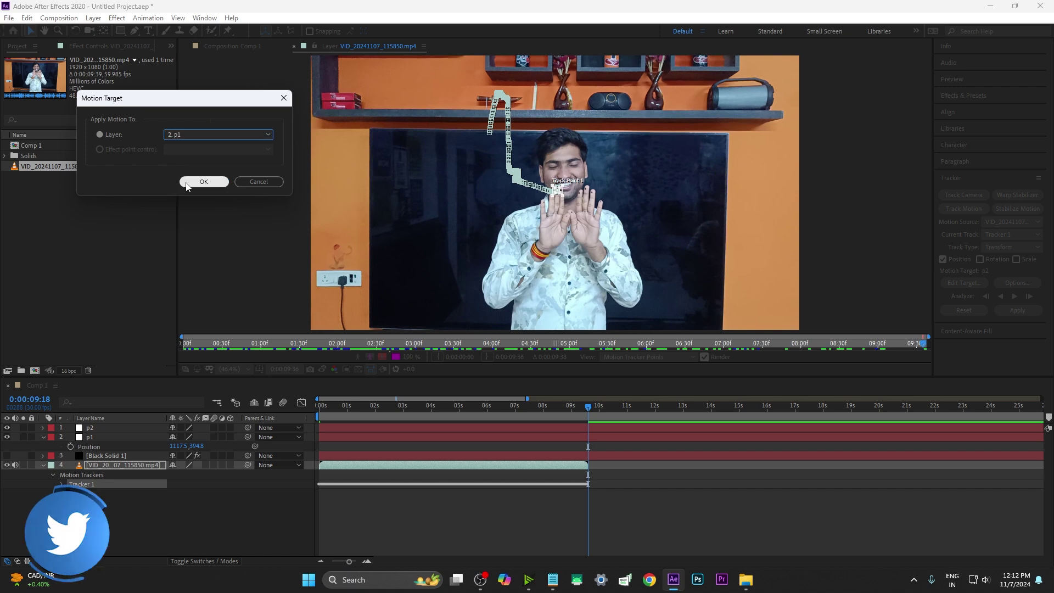
left_click(201, 181)
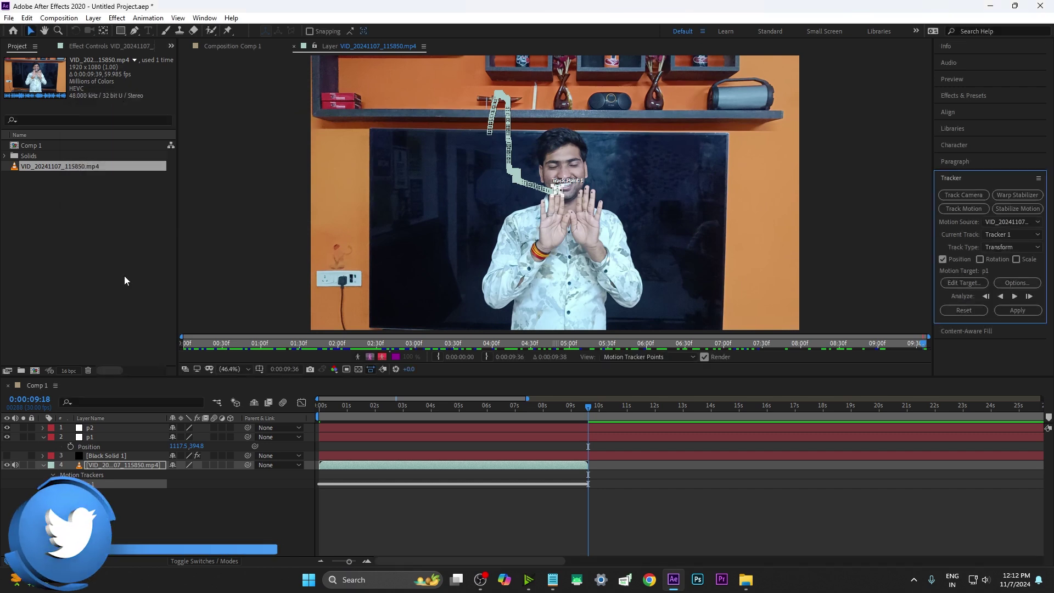
left_click(1018, 311)
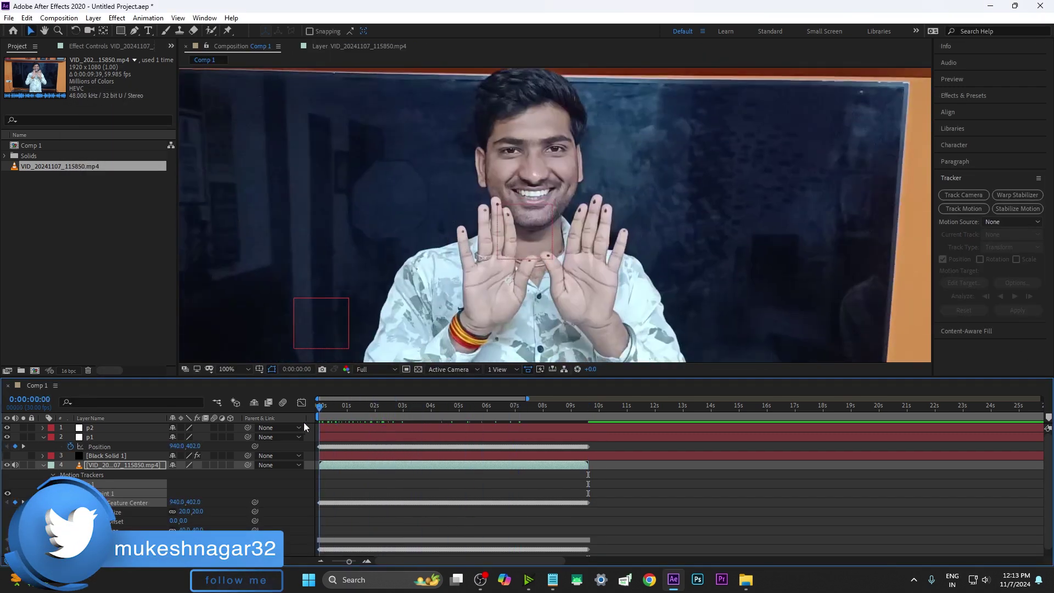
- Start Tracker 2 and analyse a second fingertip forward through the clip
left_click(963, 209)
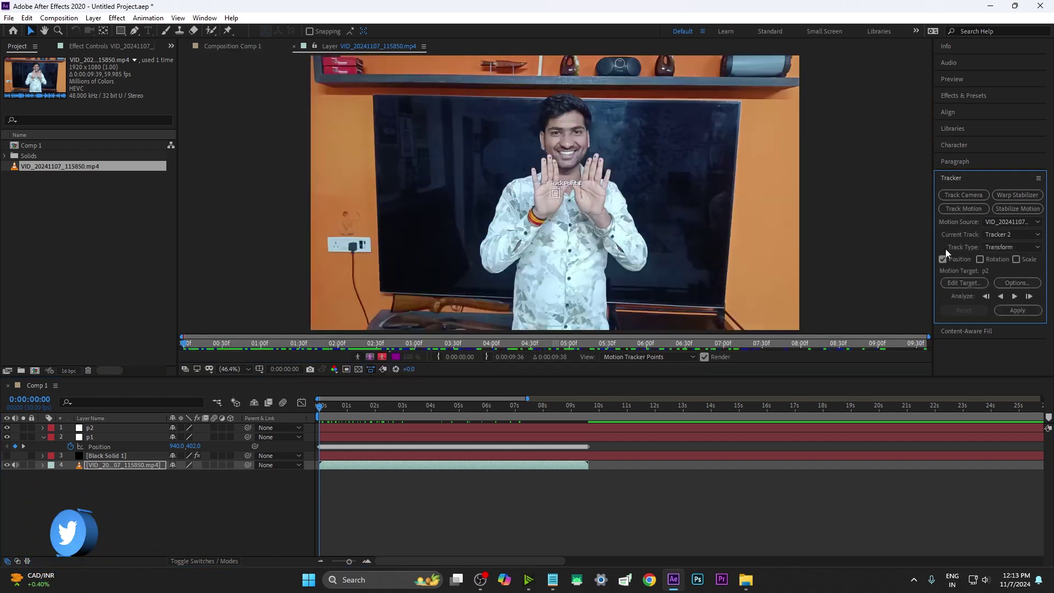
scroll(556, 194, "up", 3)
left_click_drag(560, 199, 652, 124)
scroll(623, 258, "down", 2)
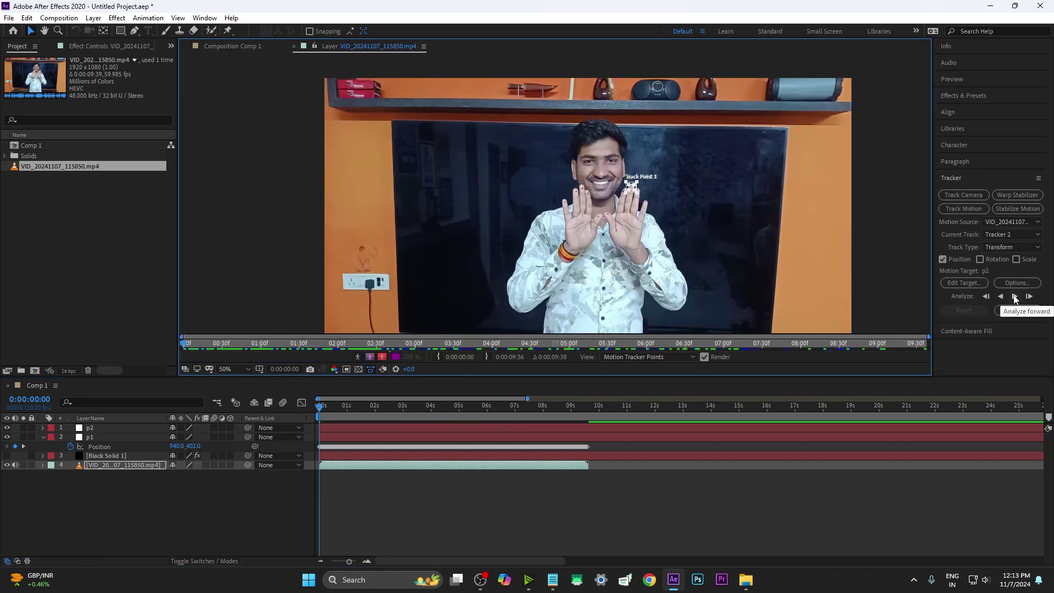
left_click(1015, 297)
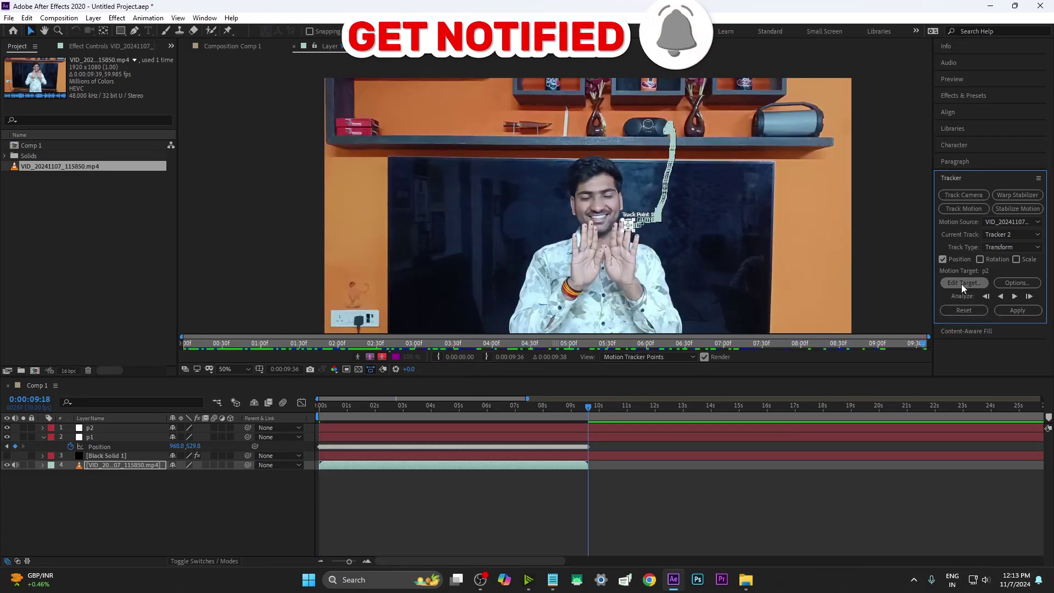
- Target null p2 and apply Tracker 2's motion to it
left_click(962, 288)
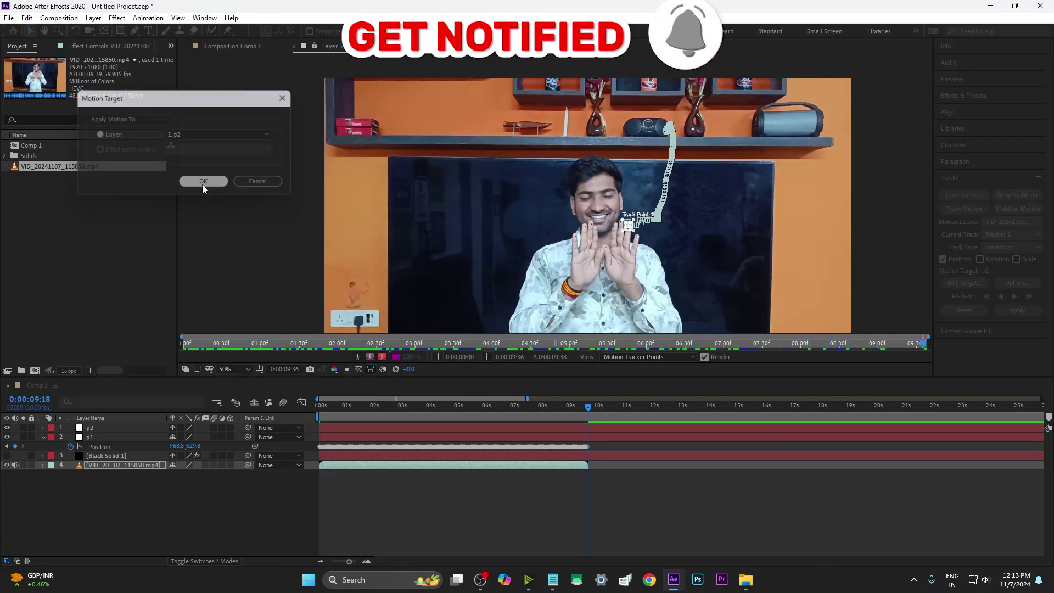
left_click(204, 182)
left_click(1018, 310)
key("Return")
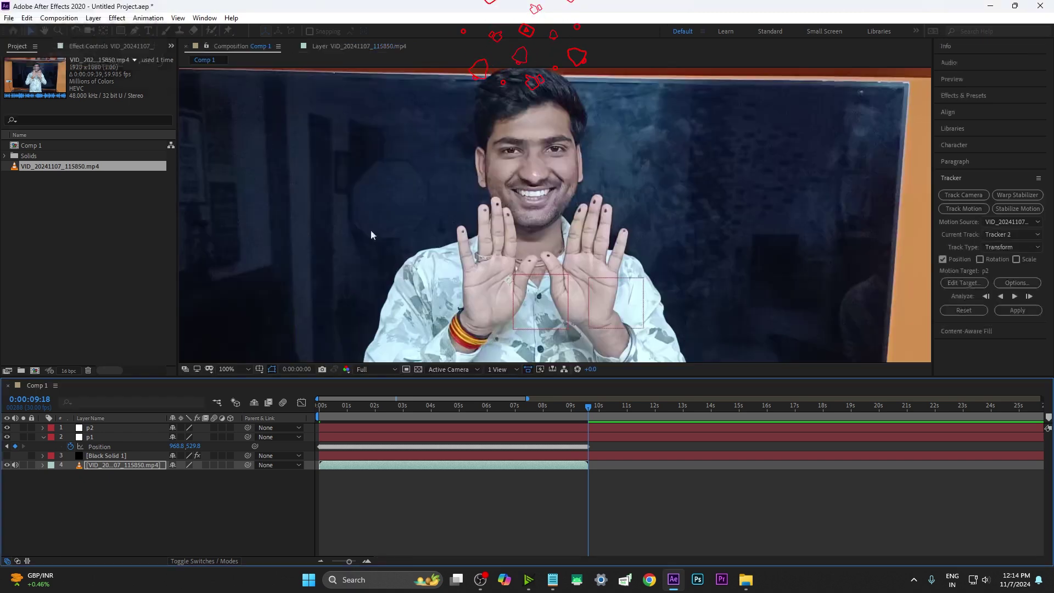
left_click(358, 407)
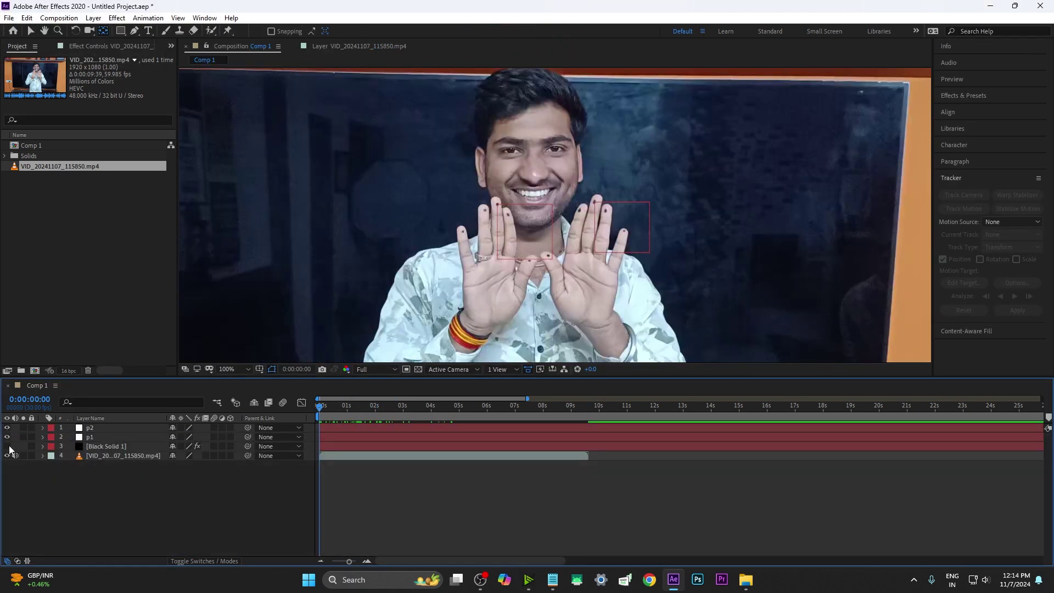
- Unhide Black Solid 1, fit the viewer to the frame, and set the solid to Screen blending
left_click(7, 447)
key("space")
left_click(247, 369)
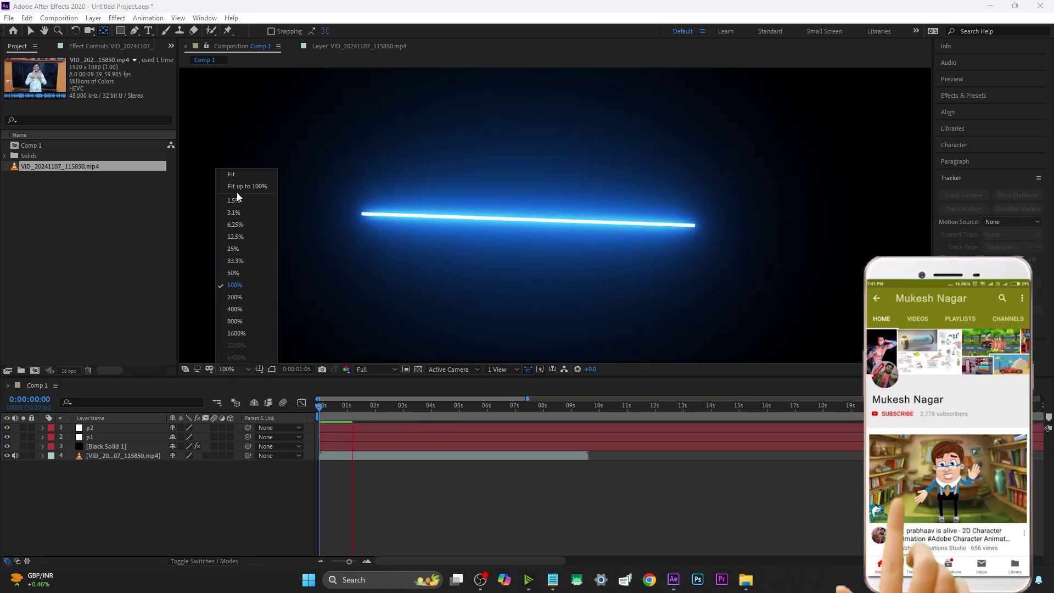
left_click(233, 186)
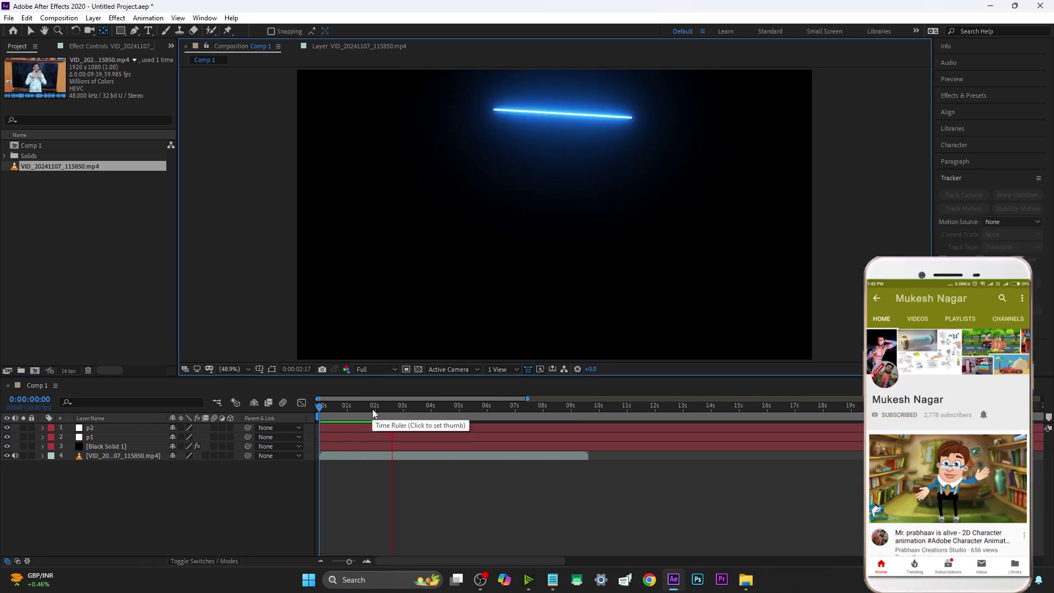
key("F4")
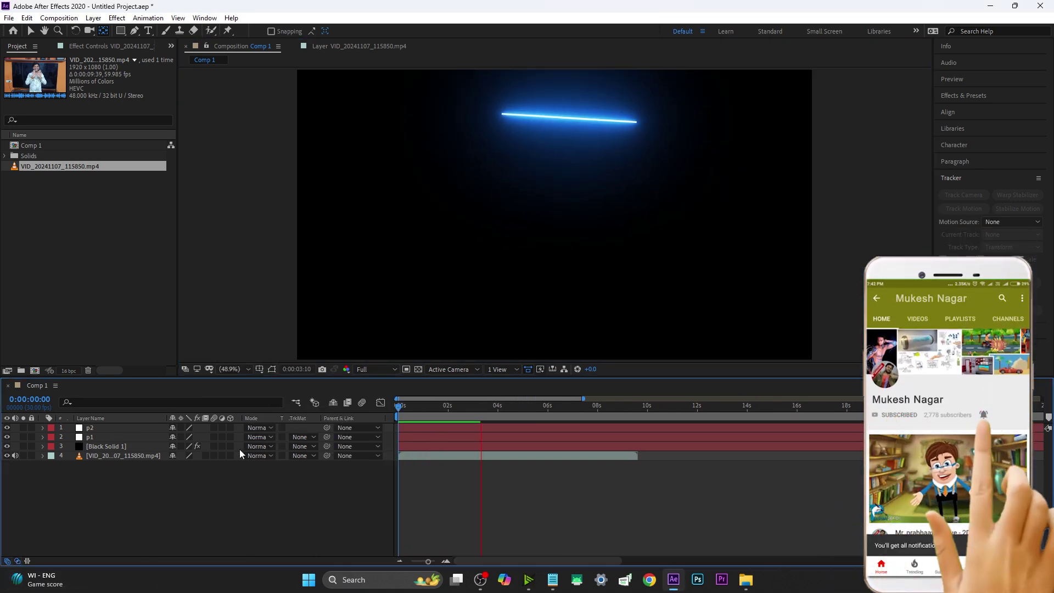
left_click(258, 447)
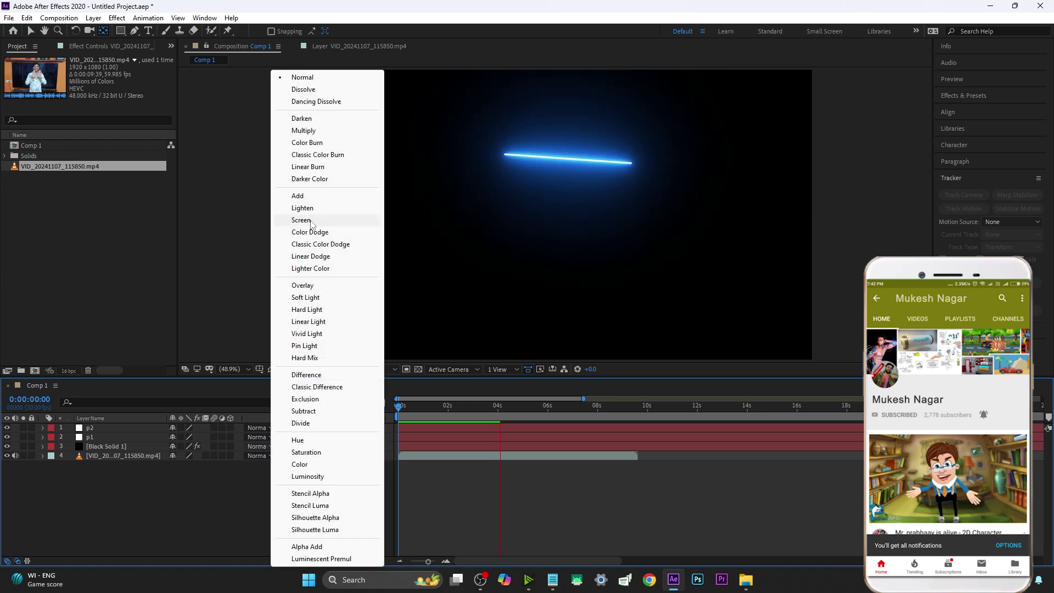
left_click(301, 220)
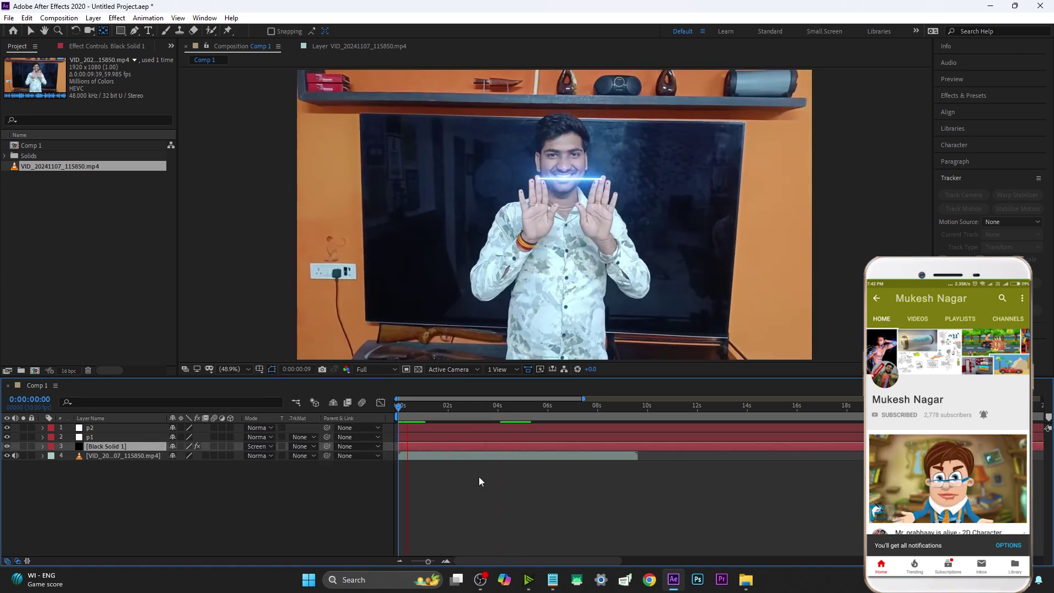
key("space")
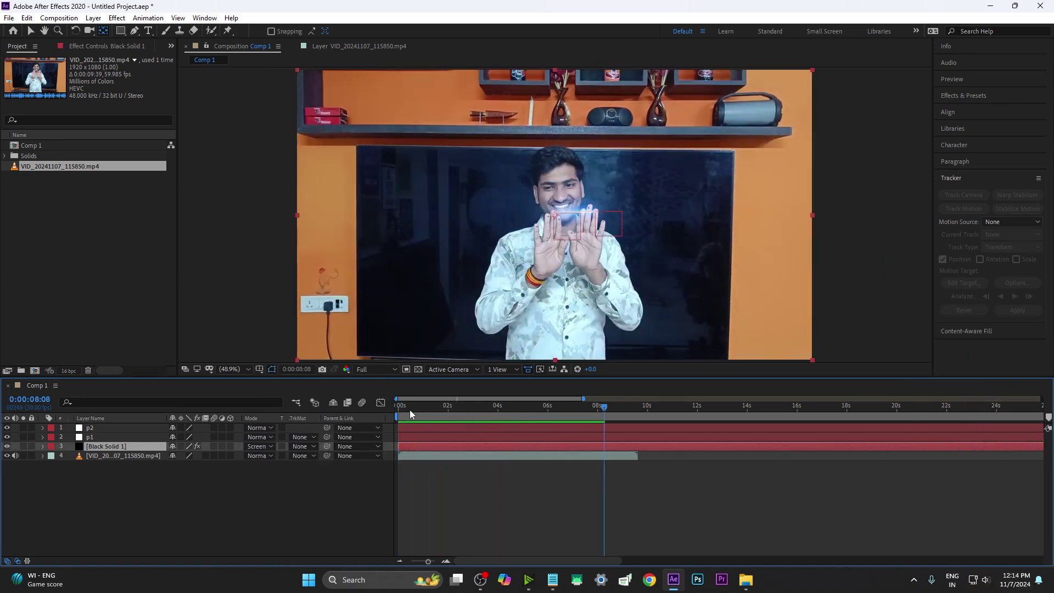
- Expand Tracker 2's Track Point 1 values on the video layer and show p1's Position
left_click_drag(410, 407, 421, 408)
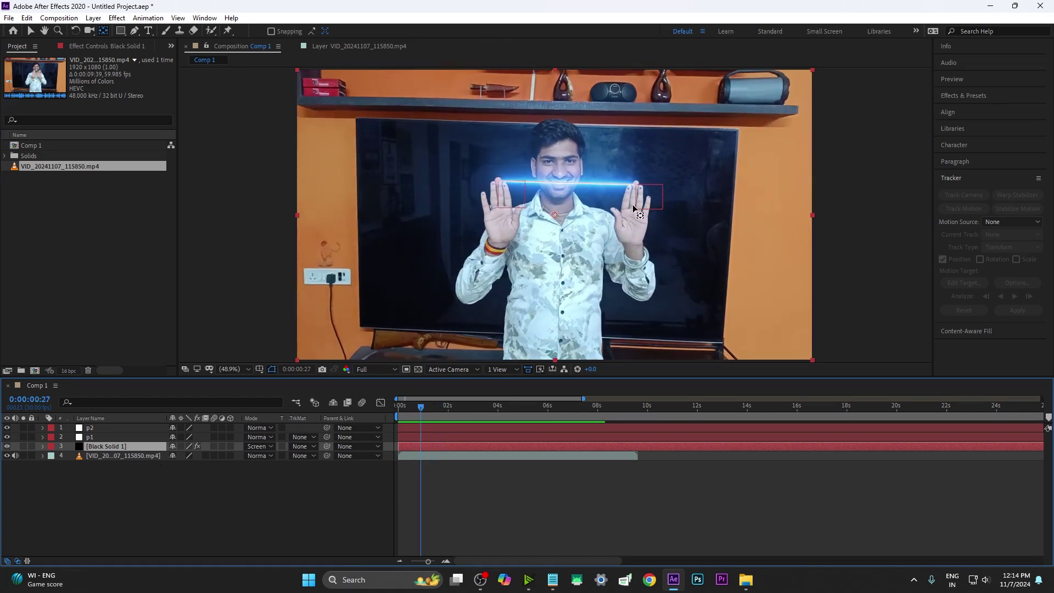
left_click(88, 456)
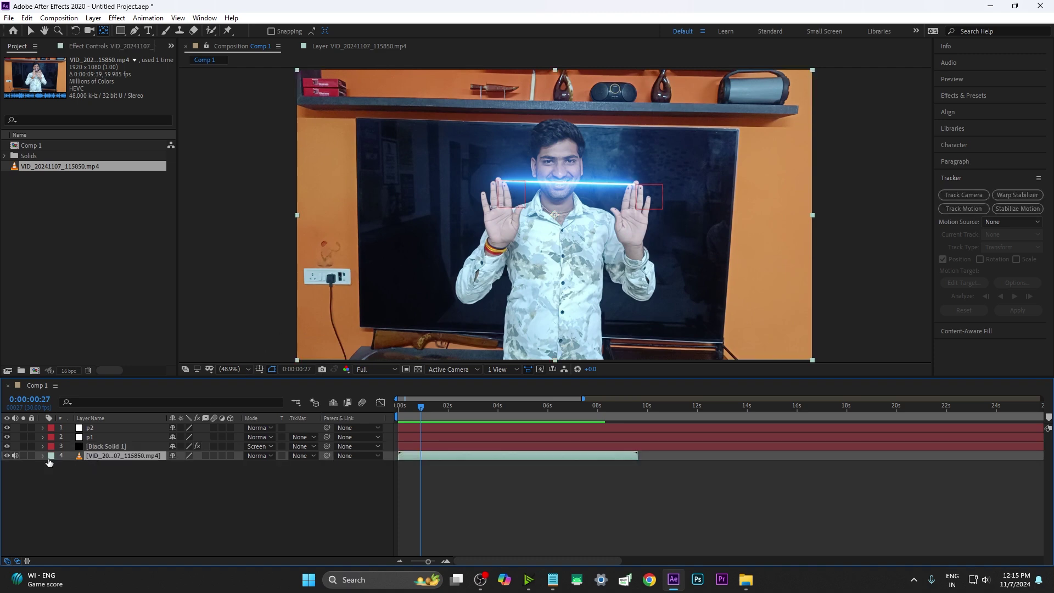
left_click(44, 457)
left_click(52, 466)
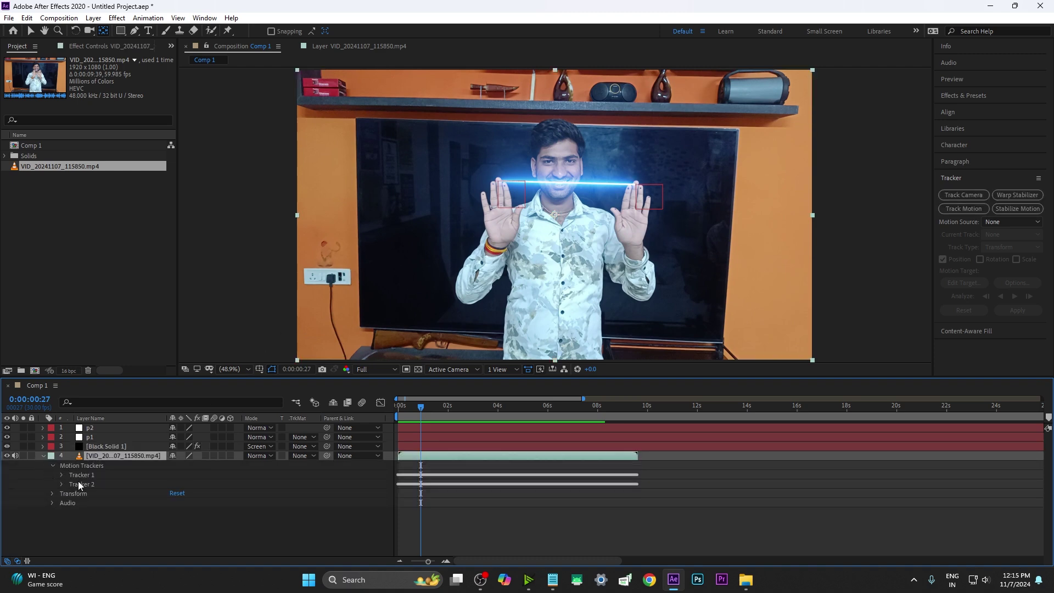
left_click(61, 485)
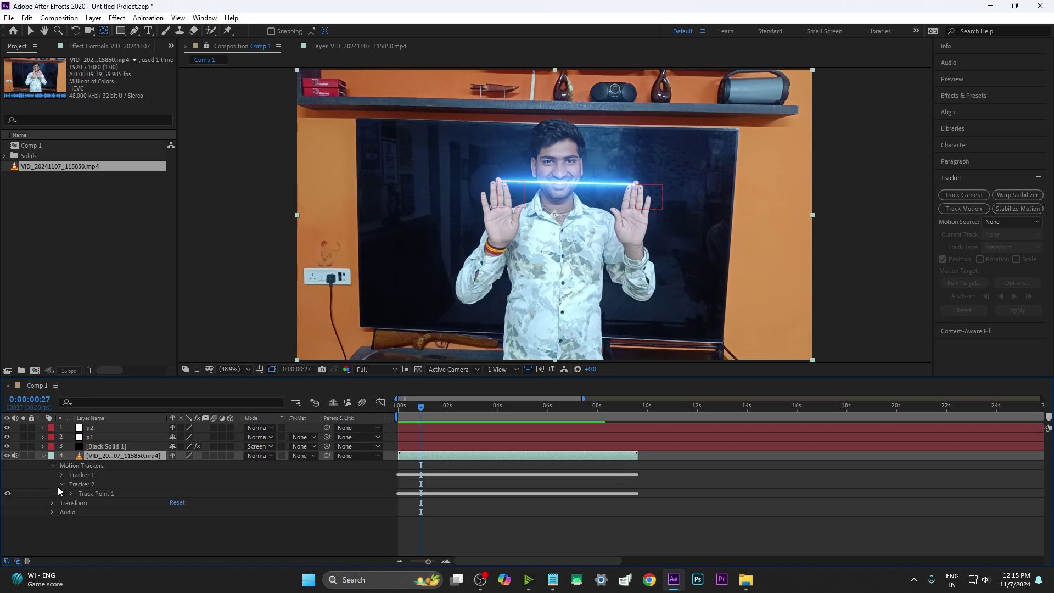
left_click(71, 493)
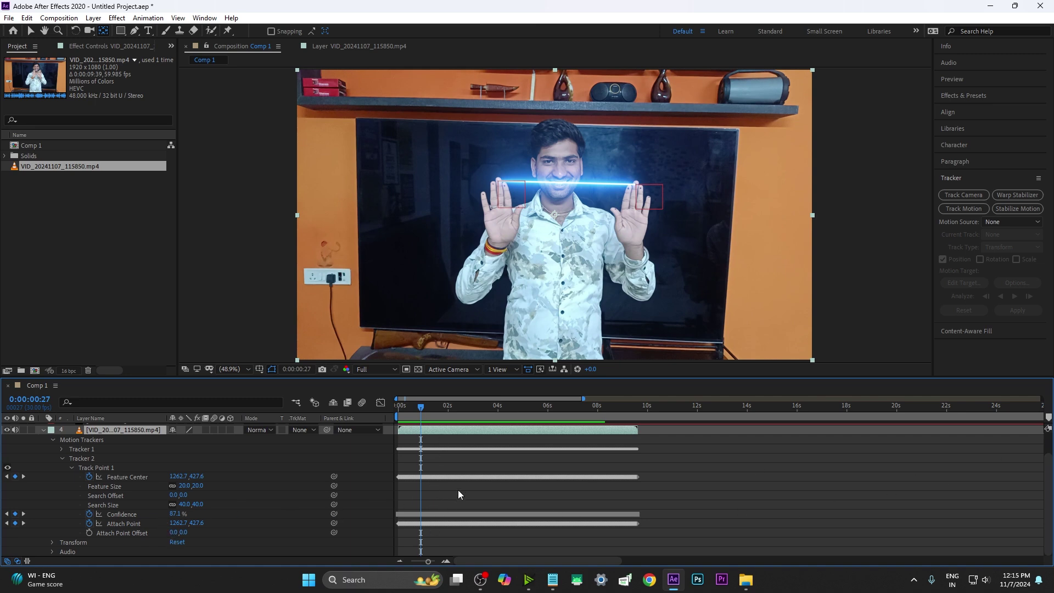
scroll(460, 494, "up", 3)
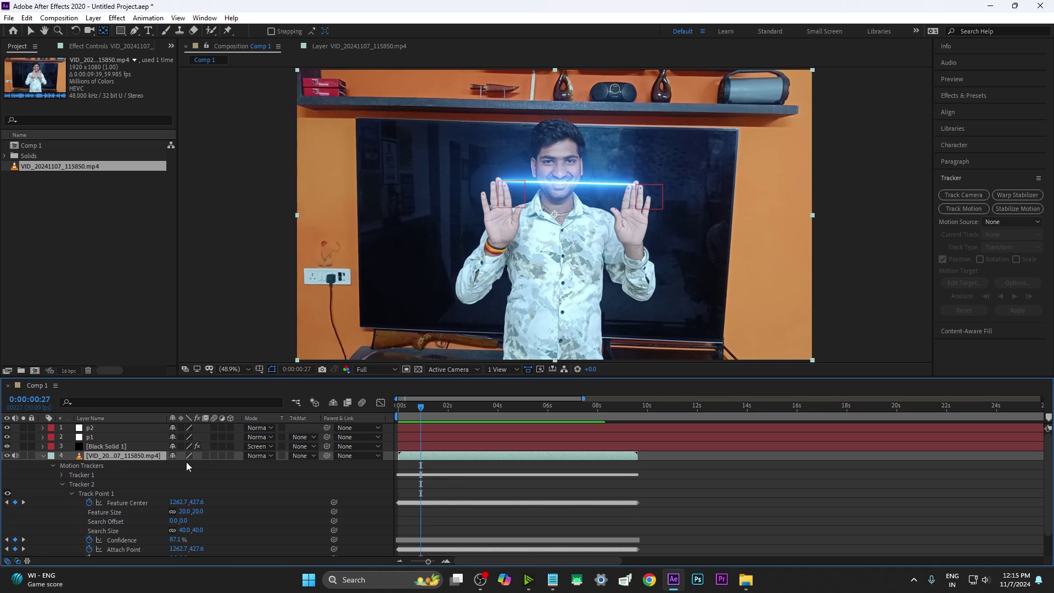
left_click(90, 437)
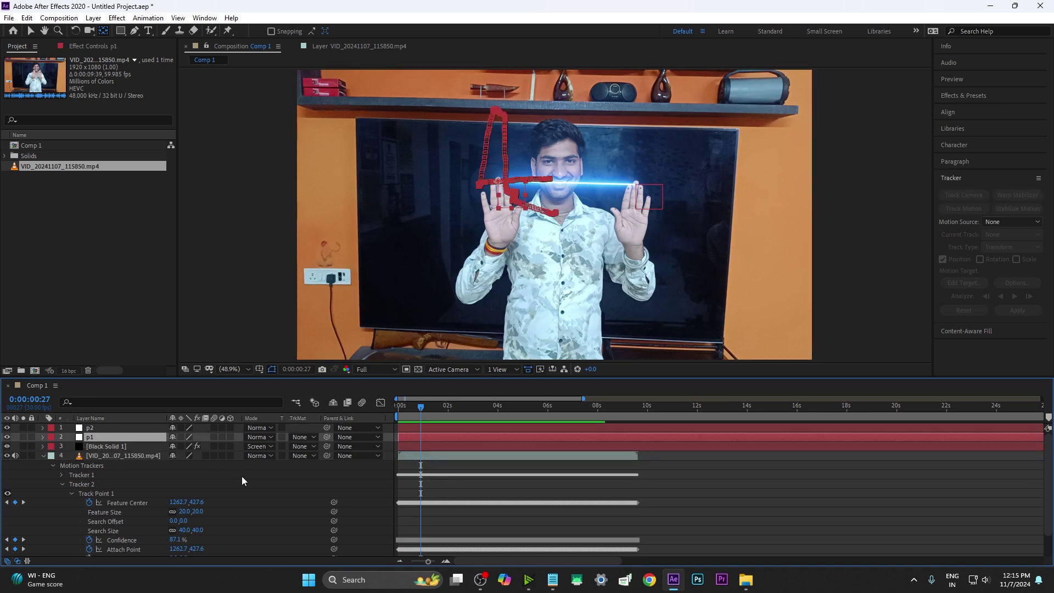
key("p")
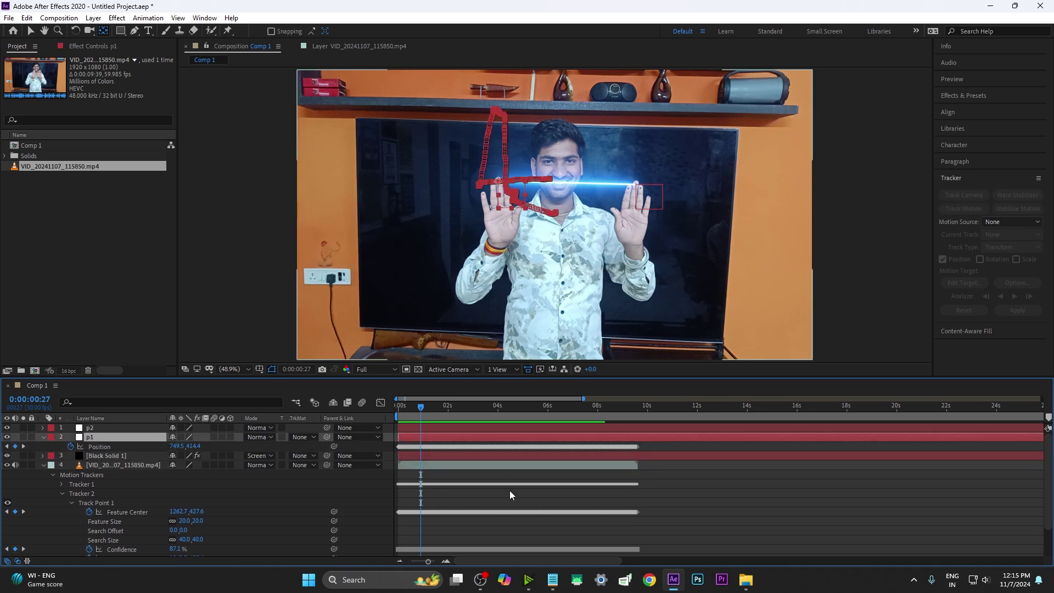
scroll(511, 495, "down", 3)
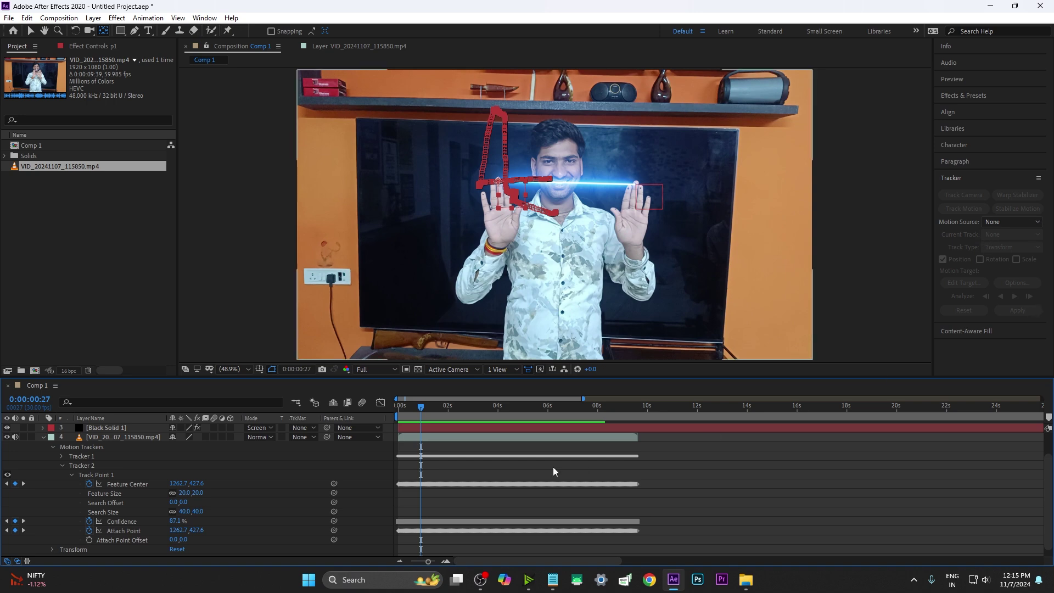
scroll(530, 513, "up", 3)
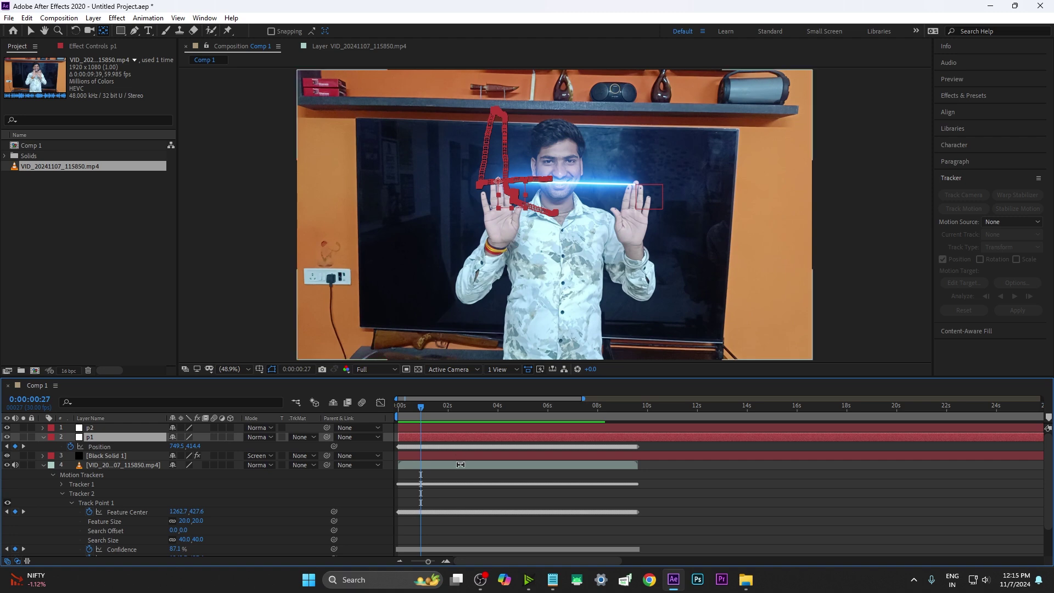
- Scrub to about 0:00:02:27 checking the beam follows the hands, collapsing the properties
left_click(460, 465)
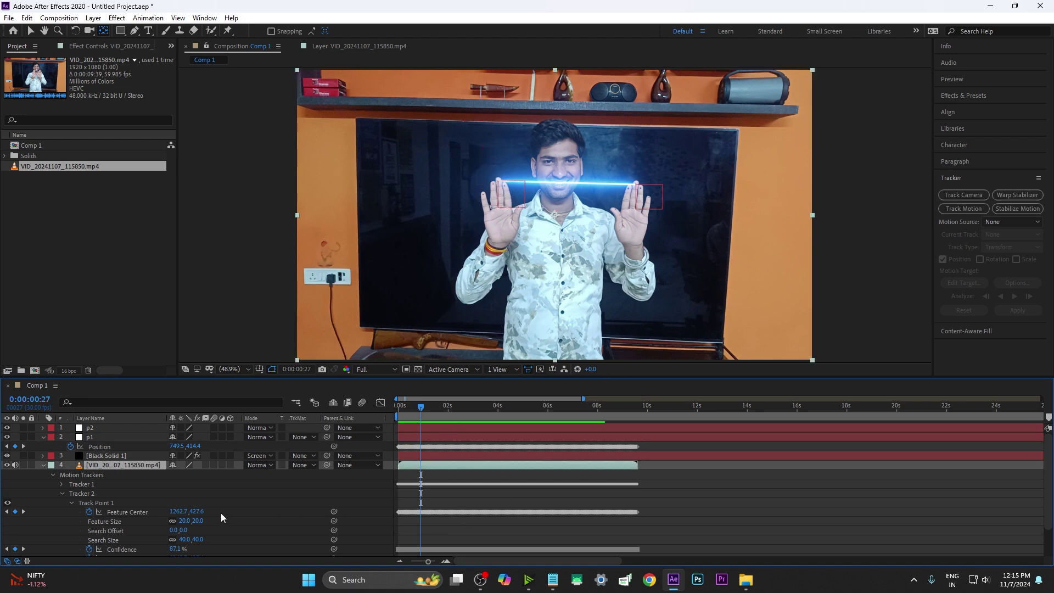
scroll(125, 518, "down", 4)
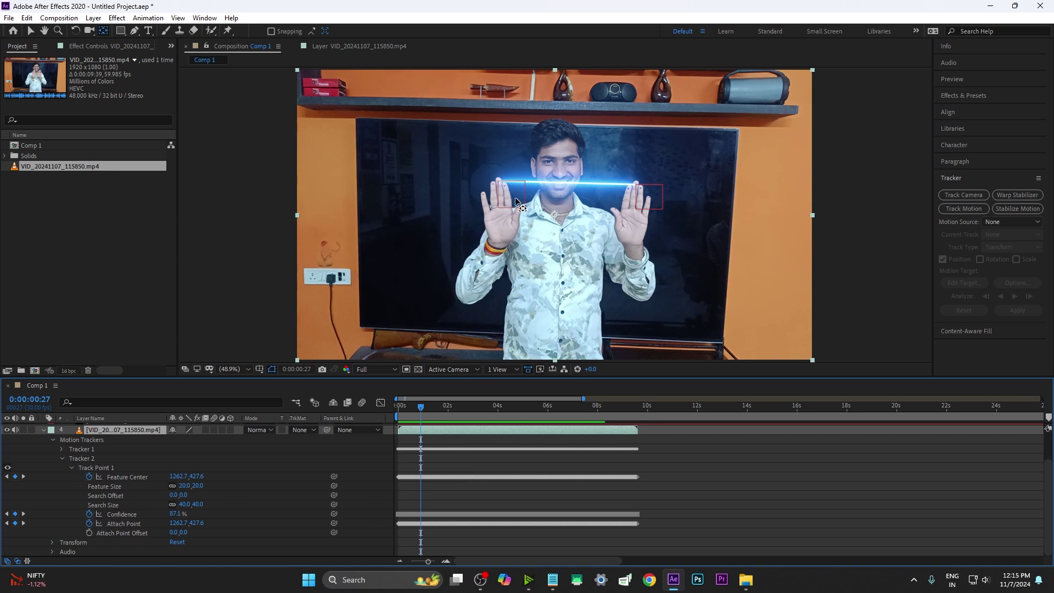
left_click_drag(420, 407, 434, 409)
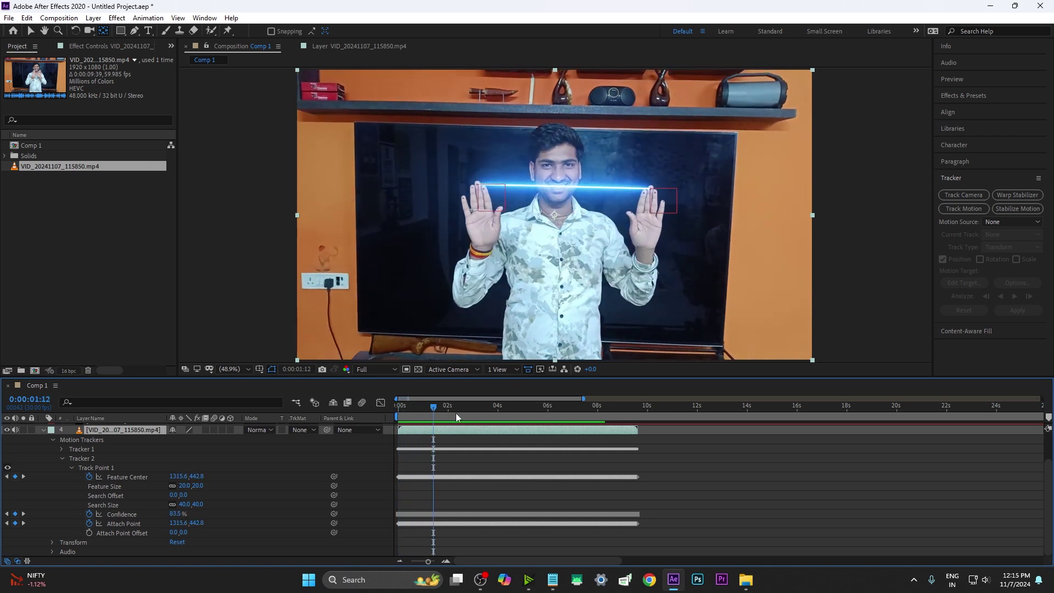
left_click_drag(456, 413, 394, 423)
key("u")
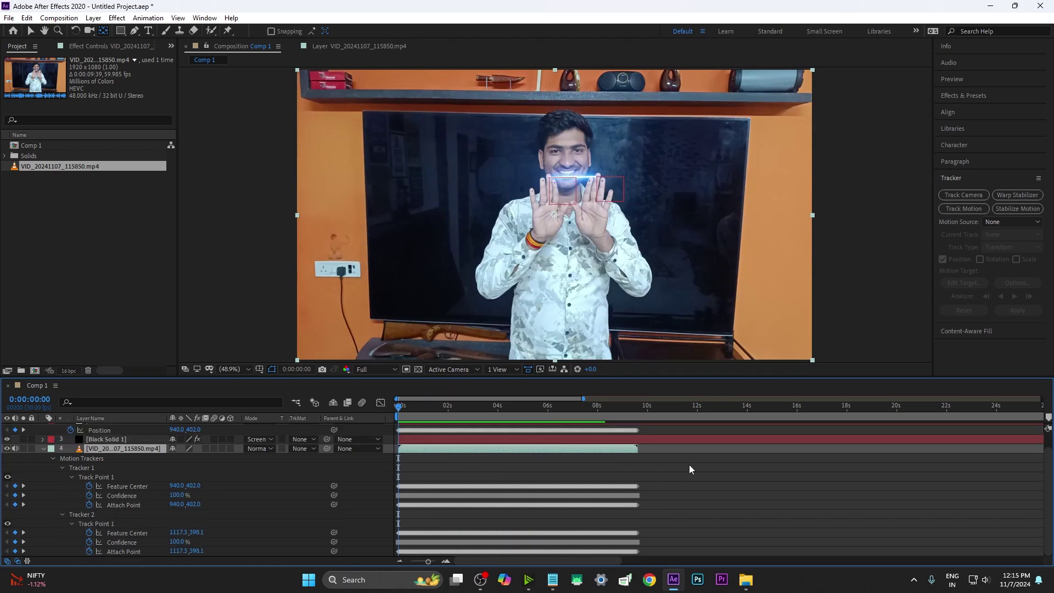
scroll(690, 472, "up", 2)
key("u")
left_click_drag(399, 408, 472, 416)
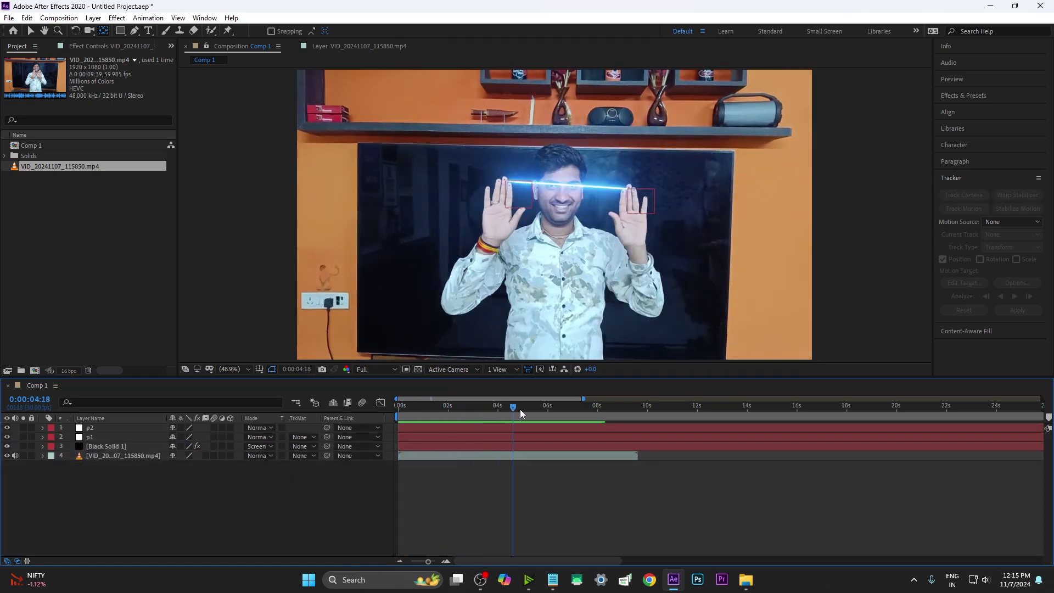
mouse_move(471, 415)
left_mouse_down()
mouse_move(547, 407)
mouse_move(500, 407)
left_mouse_up()
- Apply the Saber Energy preset to Black Solid 1 and preview the orange beam
left_click(110, 445)
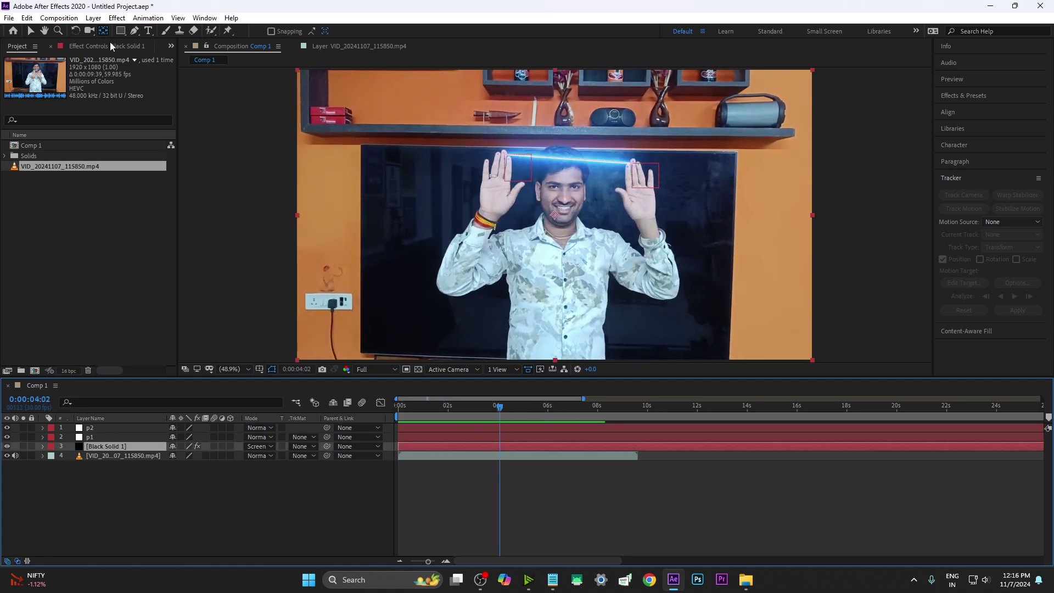
left_click(92, 47)
left_click(142, 78)
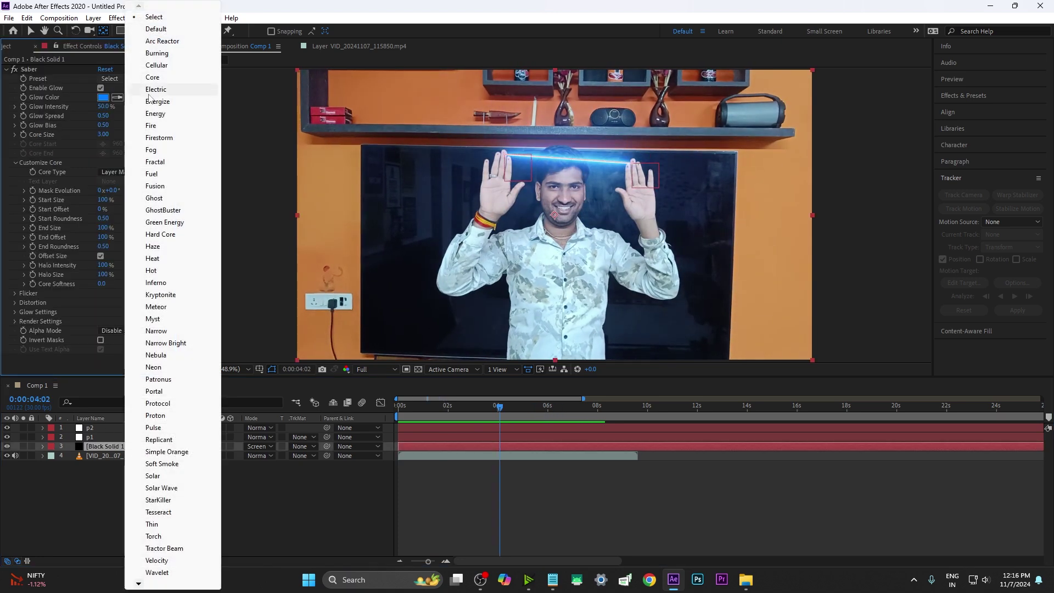
left_click(168, 114)
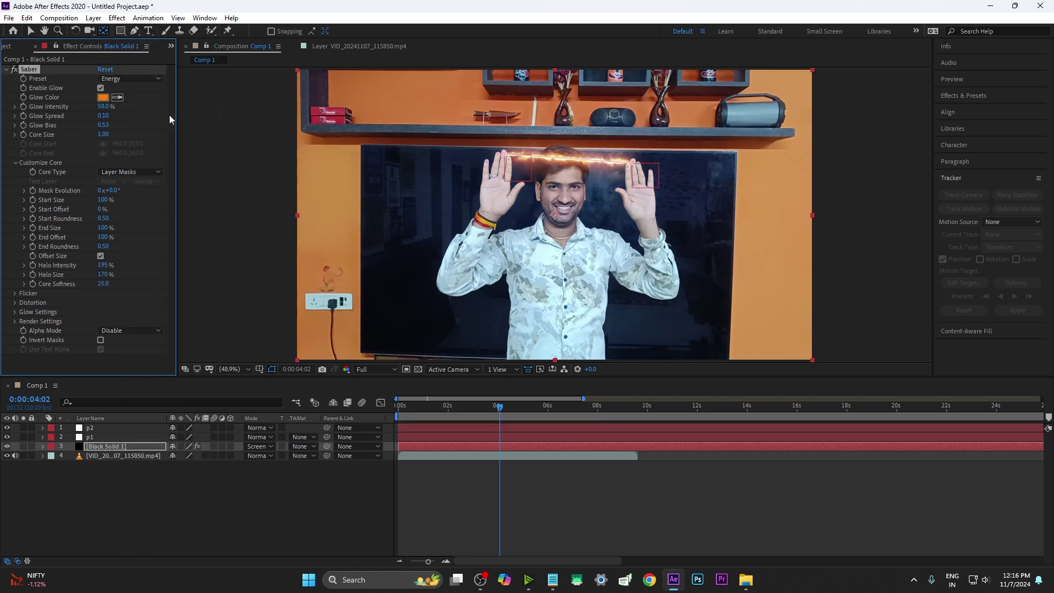
left_click(399, 406)
key("space")
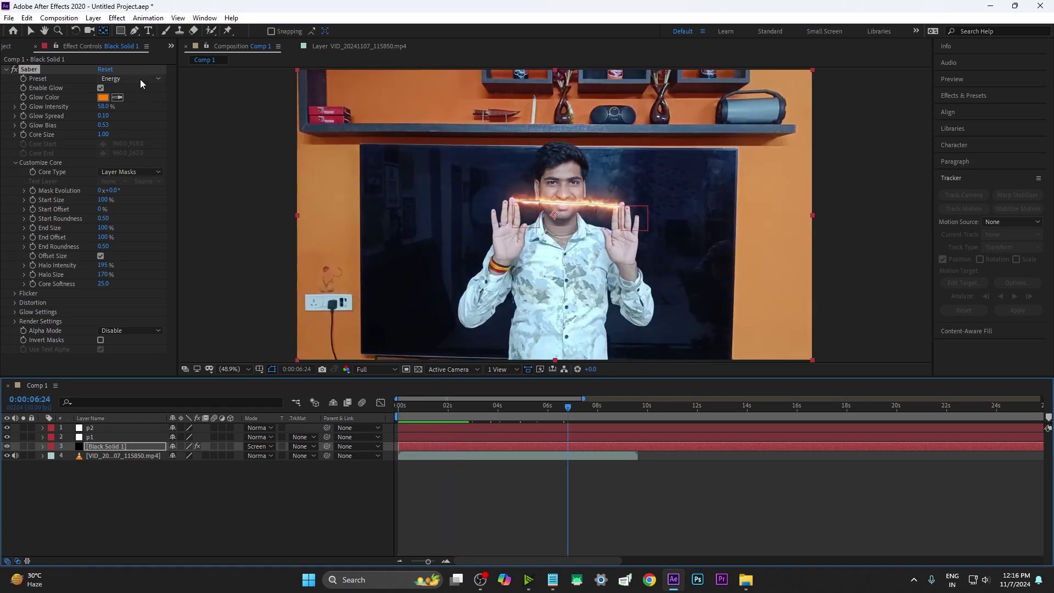
- Switch the Saber preset to Electric with a blue glow colour and preview it
left_click(141, 79)
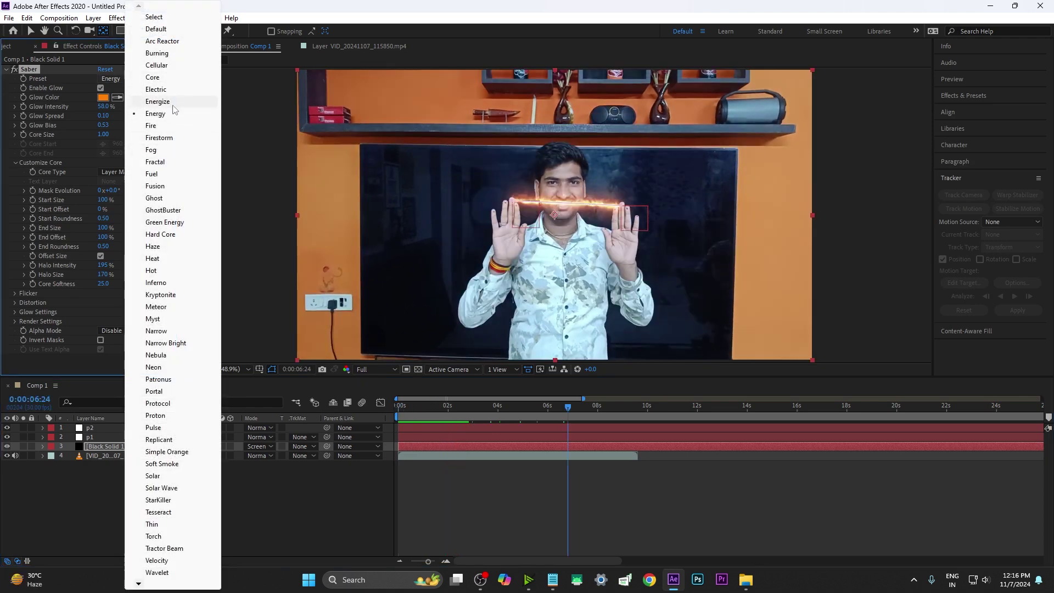
left_click(104, 97)
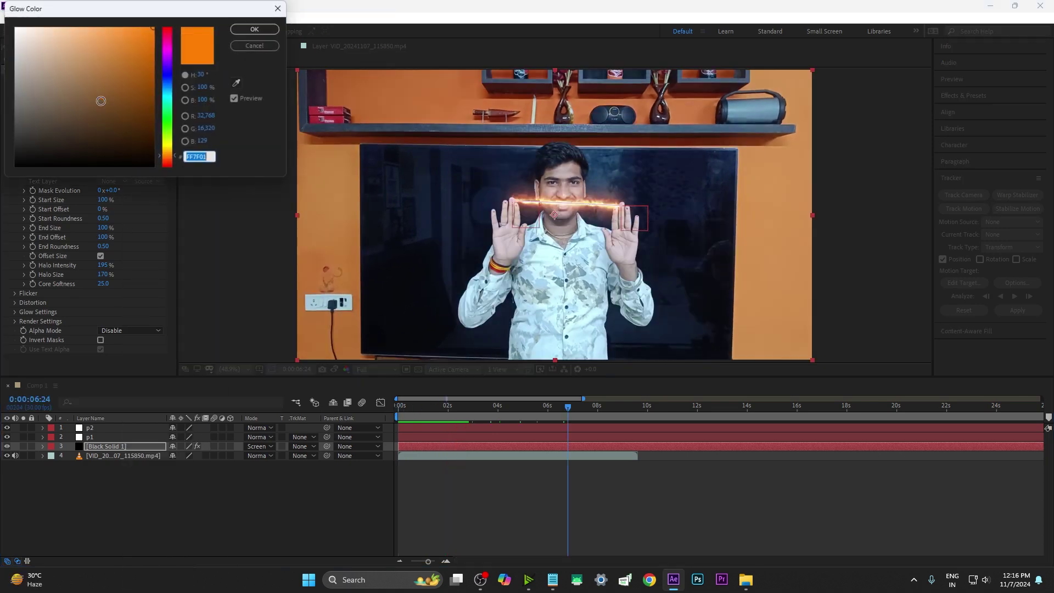
left_click(168, 86)
key("Return")
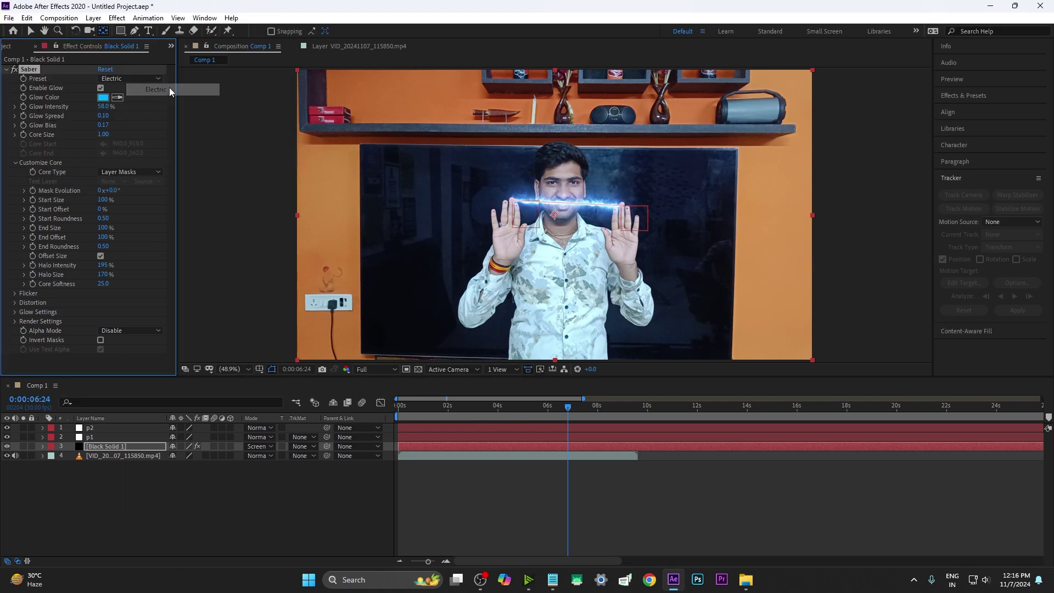
key("space")
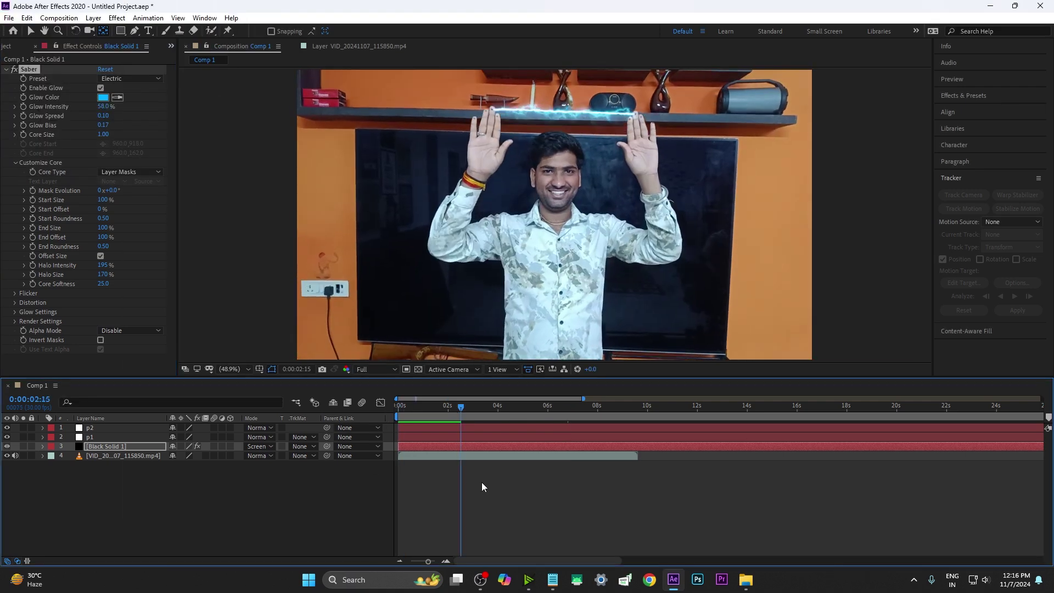
left_click(187, 502)
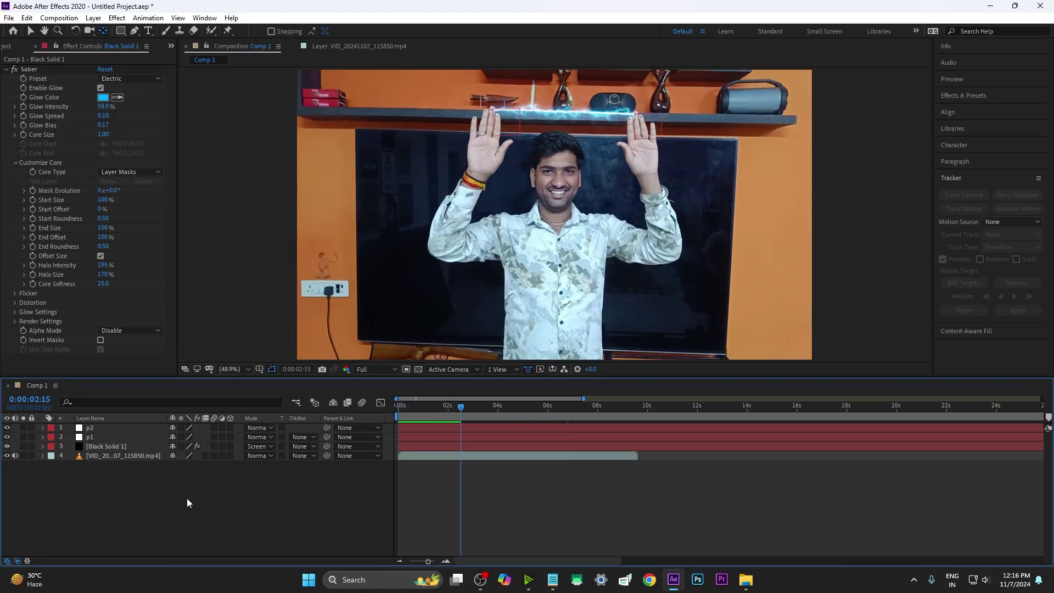
- Select VID_20241107_115936.mp4 in the folder of recorded clips
left_click(5, 48)
left_click(61, 209)
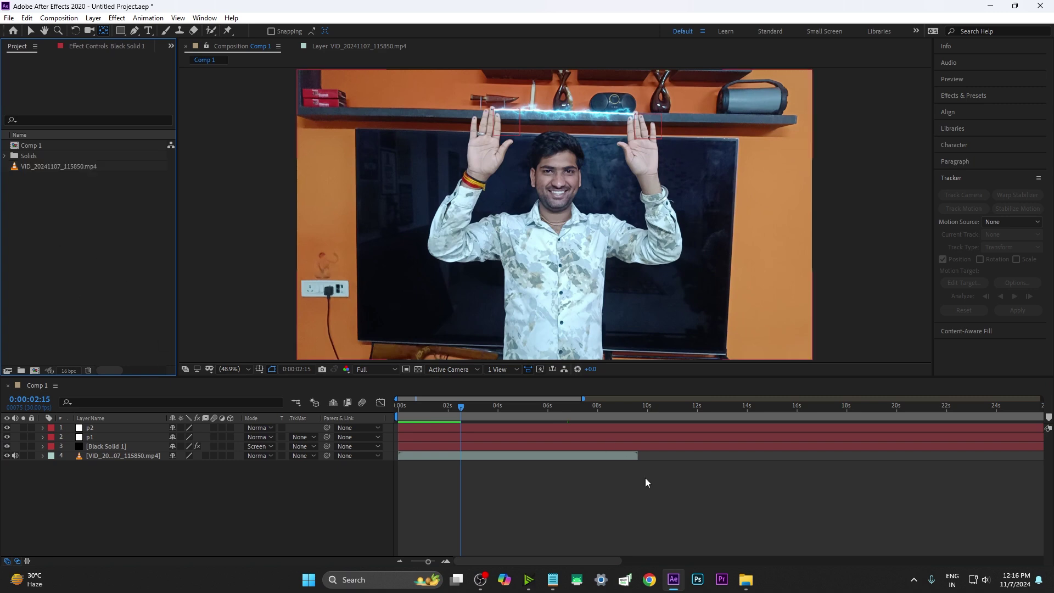
left_click(756, 585)
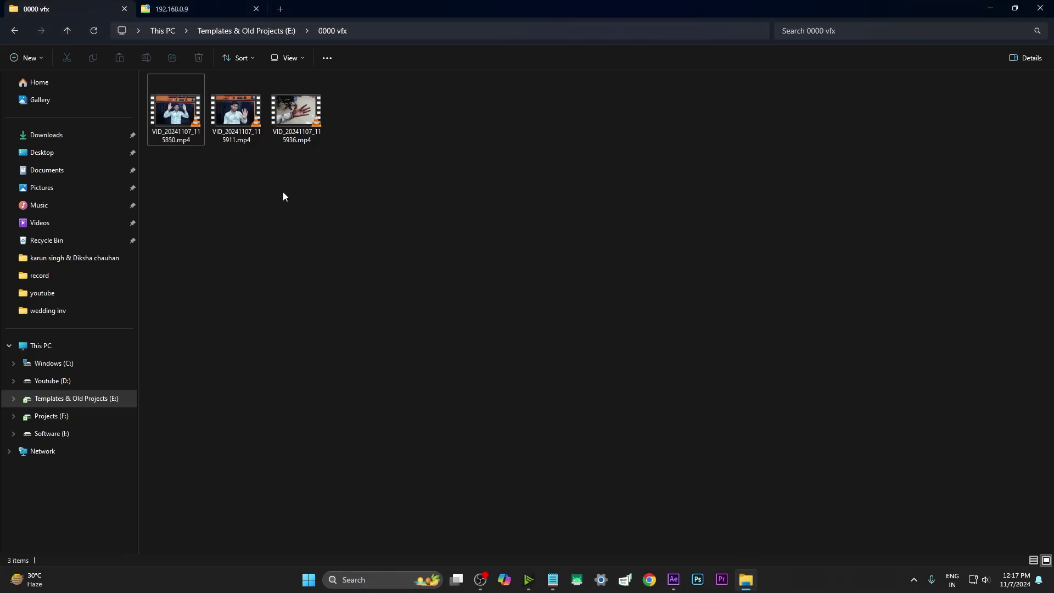
left_click(238, 112)
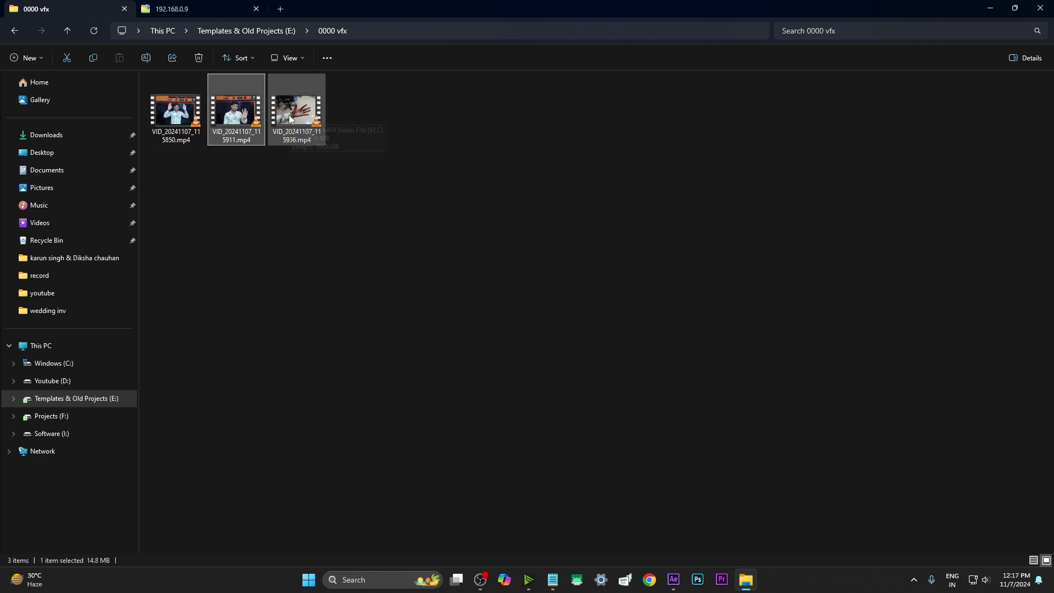
left_click(289, 114)
- Add a new black solid layer, Black Solid 2, to the hand clip composition
left_click(673, 580)
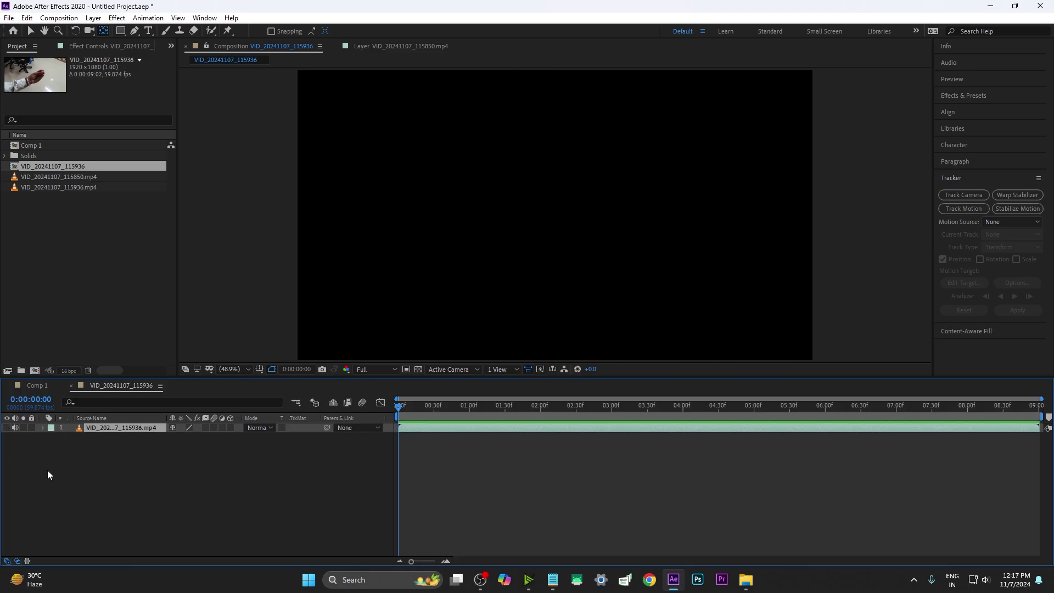
left_click(438, 478)
right_click(439, 342)
mouse_move(471, 352)
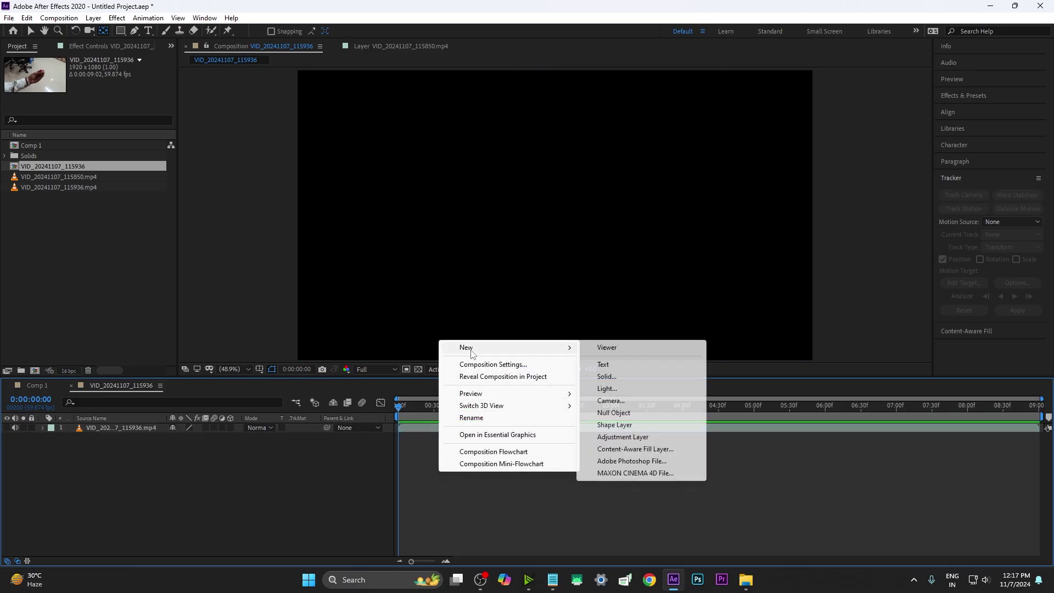
left_click(607, 376)
key("Return")
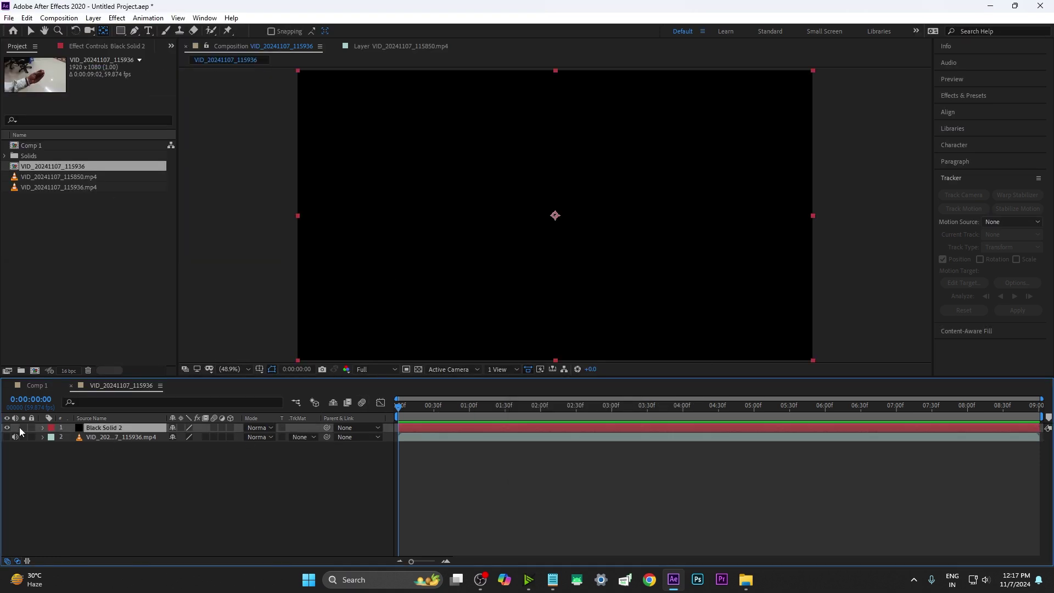
- Unhide the hand video and set comp markers 1, 2, 3 at 0:00:01:23, 0:00:02:30, 0:00:03:48
left_click(7, 437)
left_click(98, 441)
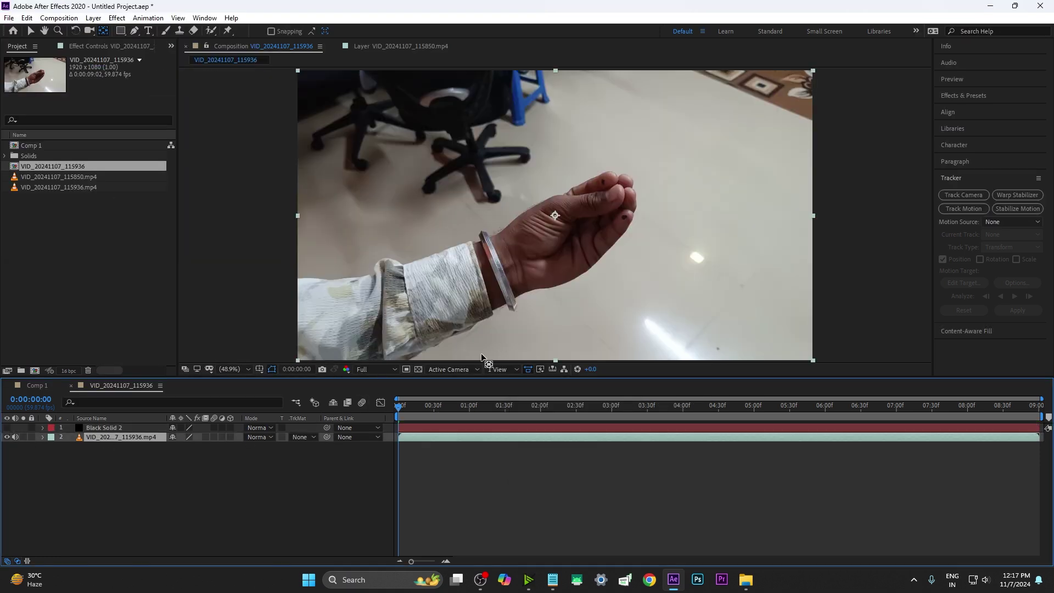
left_click_drag(399, 407, 498, 412)
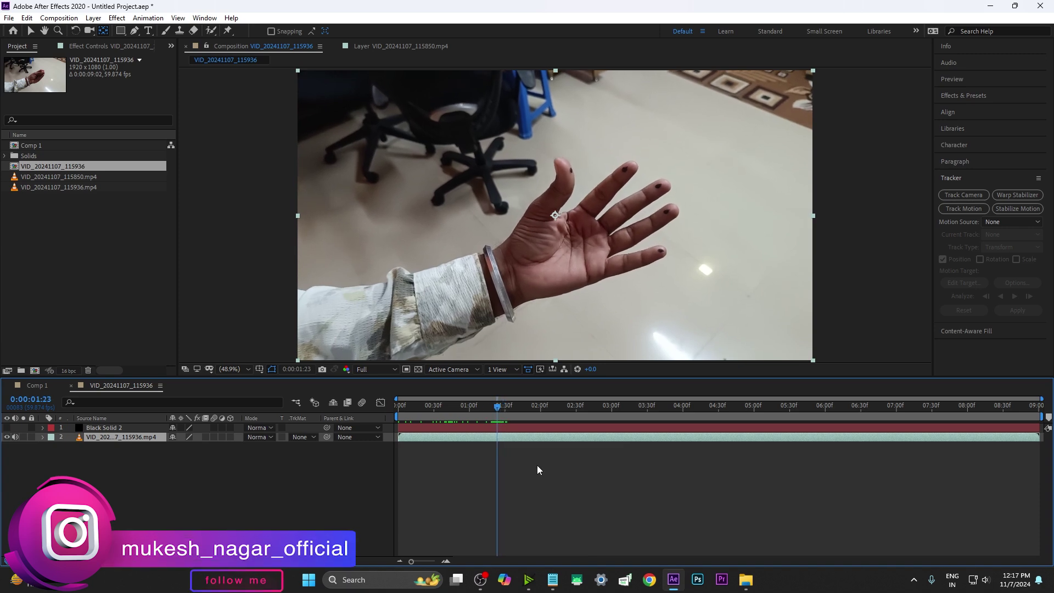
key("shift+1")
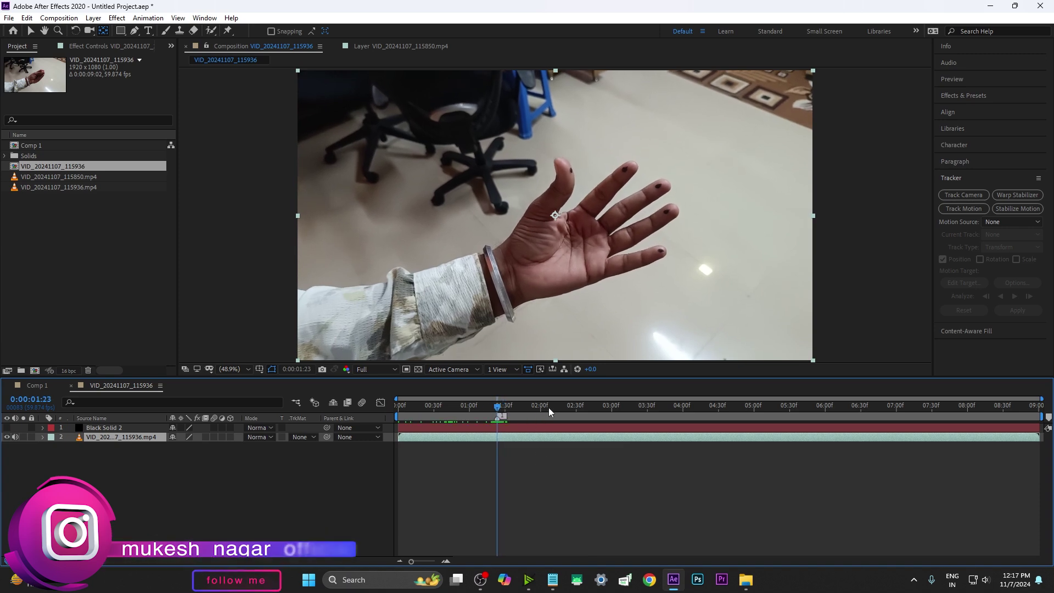
left_click(576, 409)
key("shift+2")
left_click_drag(578, 410, 669, 409)
key("shift+3")
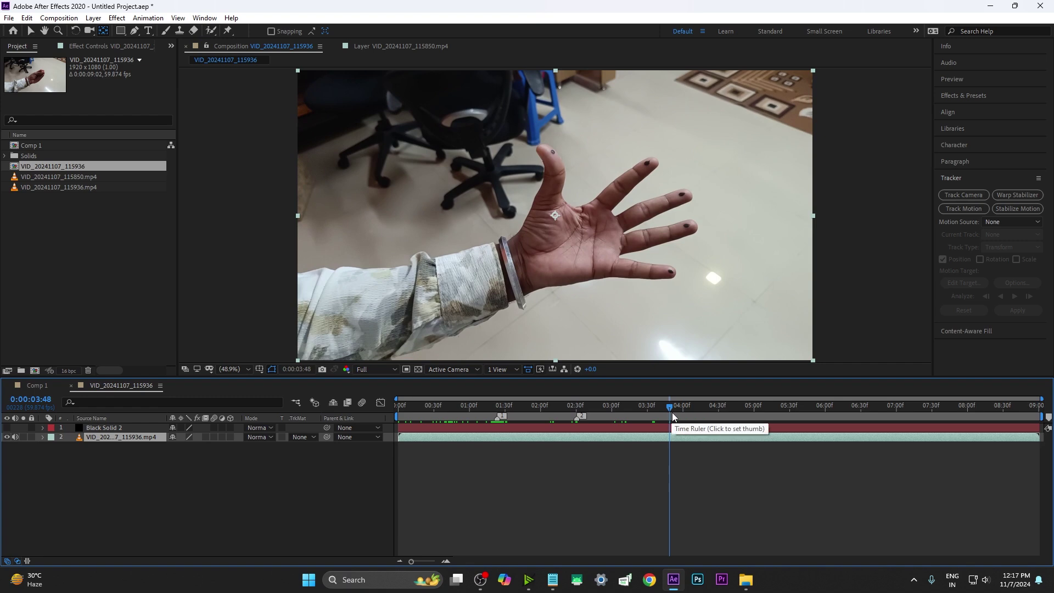
- Jump back and forth between comp markers 1, 2 and 3 to compare the hand poses
key("1")
key("2")
key("3")
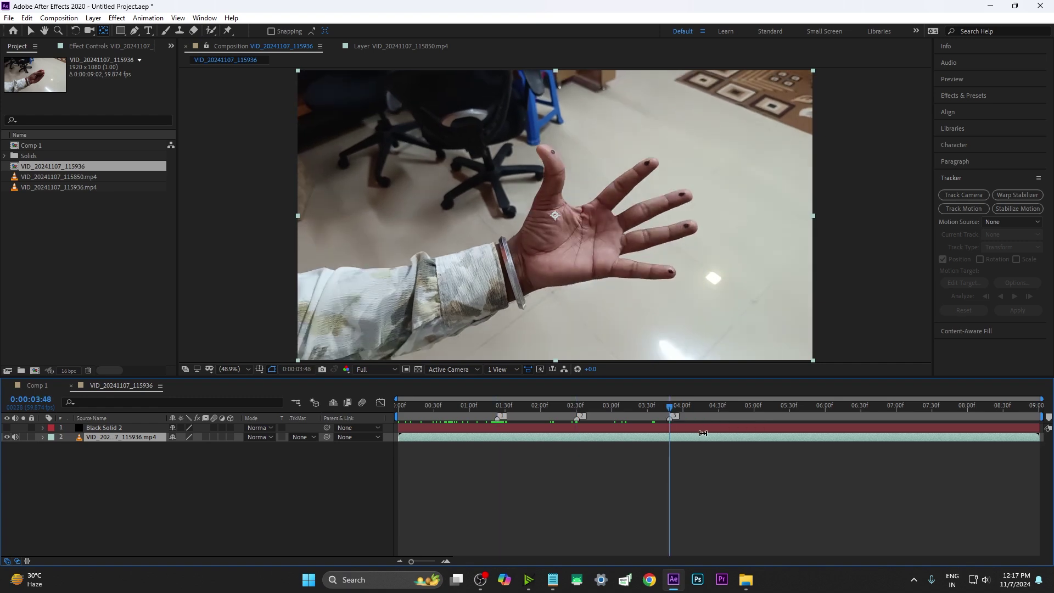
key("2")
key("1")
key("3")
key("1")
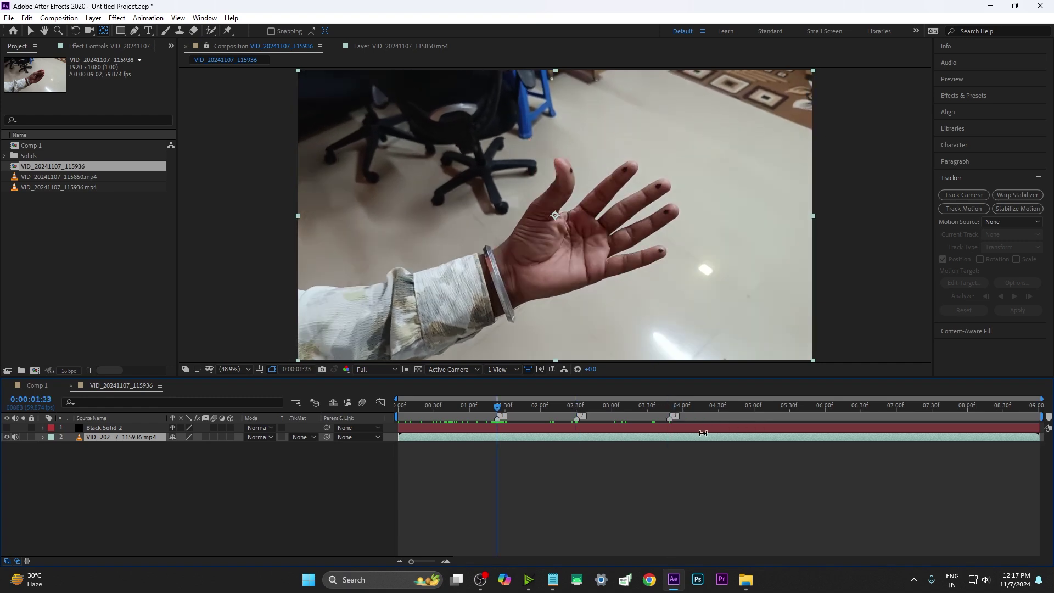
key("3")
key("2")
key("ctrl+z")
key("ctrl+z")
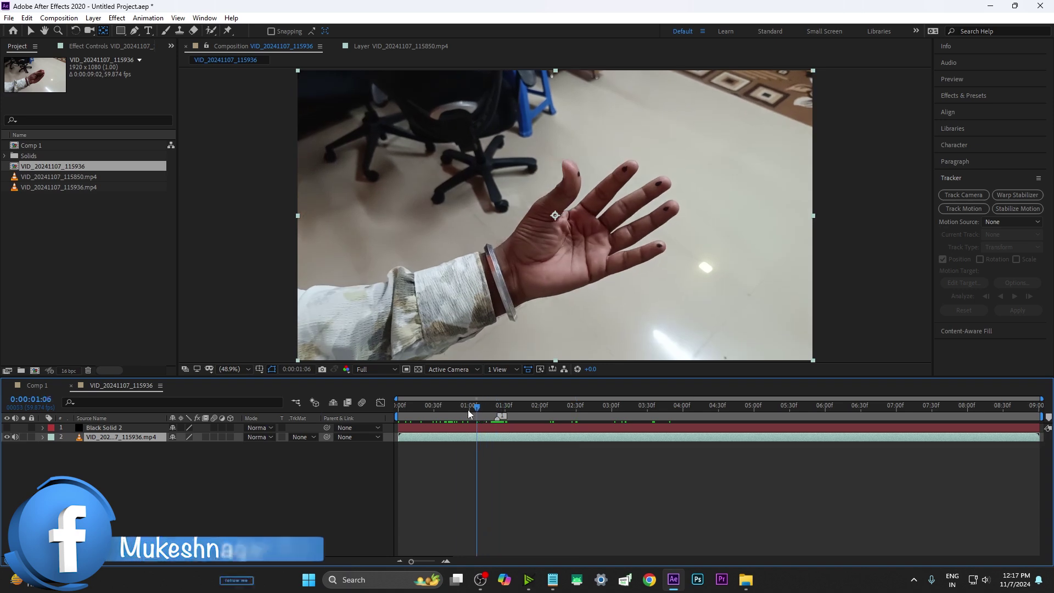
- Return to marker 1 and step one frame back and forward to settle on 0:00:01:23
mouse_move(499, 403)
left_mouse_down()
mouse_move(492, 424)
mouse_move(1001, 462)
left_mouse_up()
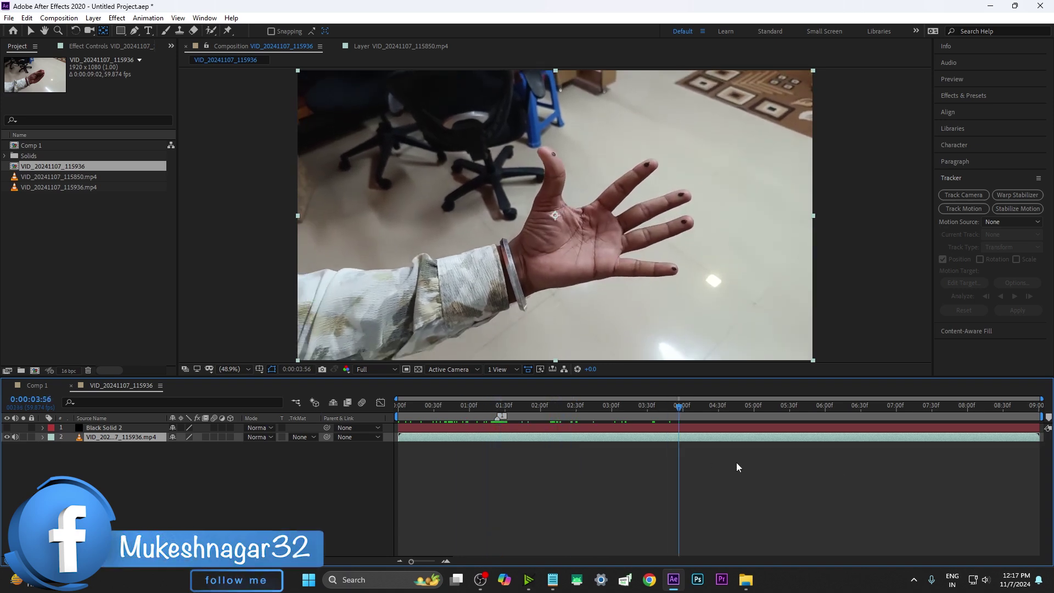
key("1")
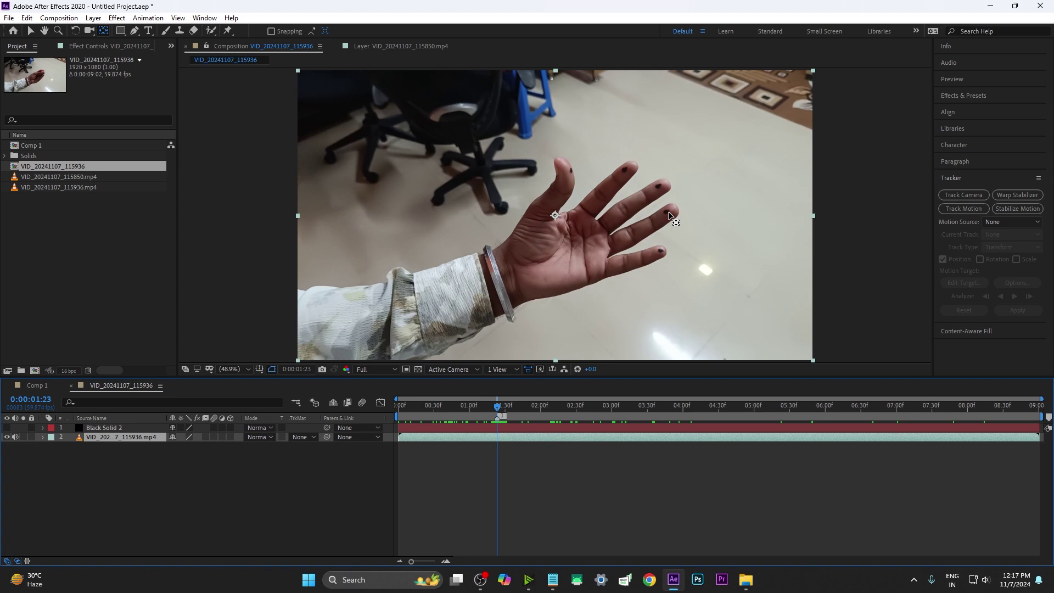
key("Page_Up")
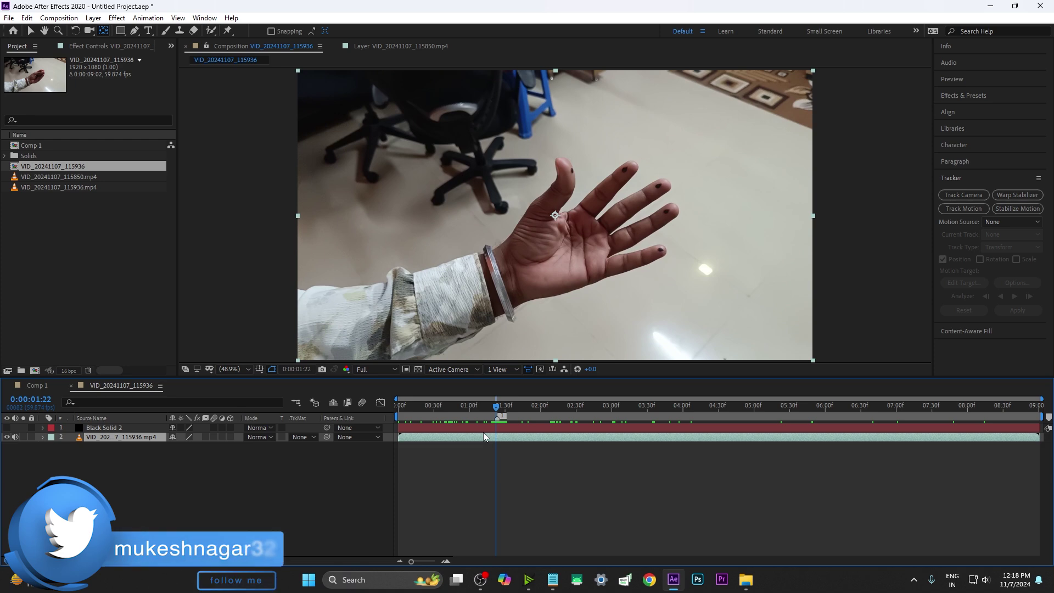
key("Page_Down")
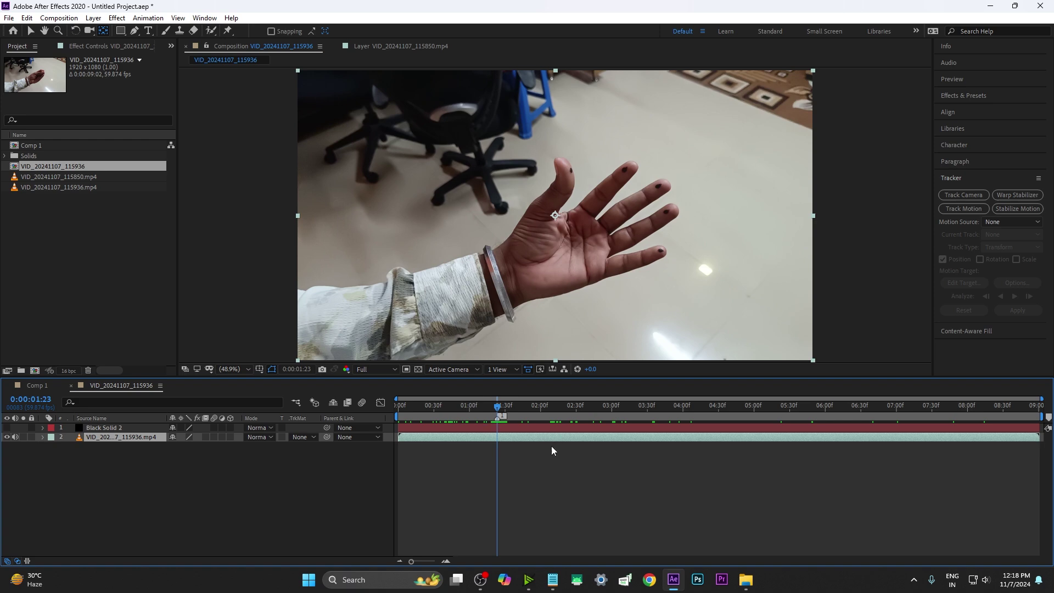
- On Black Solid 2, pen an open curved mask with vertices on the thumb, index, middle, ring and pinky tips
left_click(472, 428)
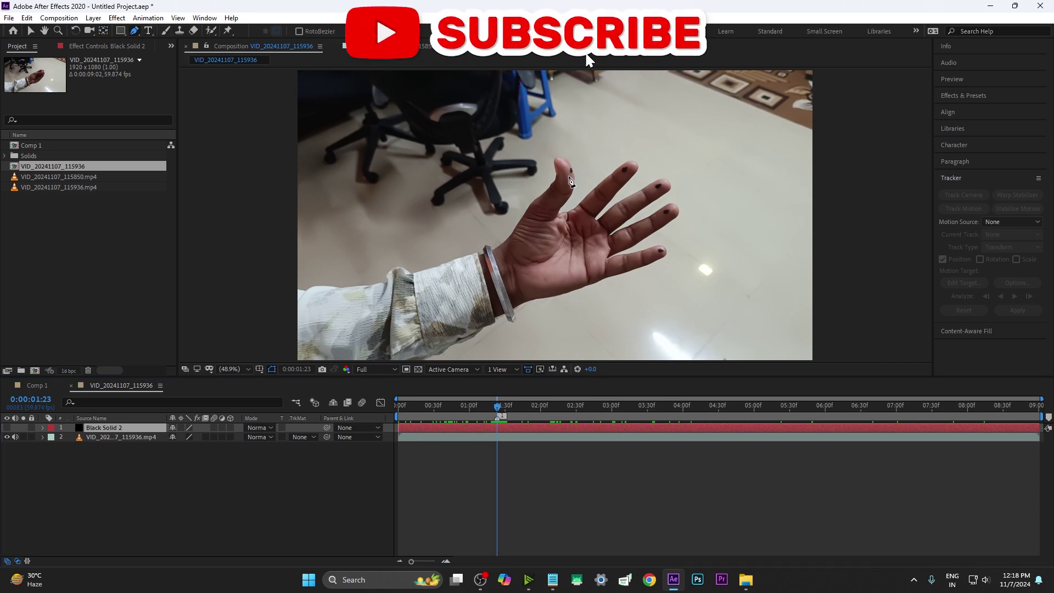
left_click(572, 170)
left_click_drag(624, 170, 632, 175)
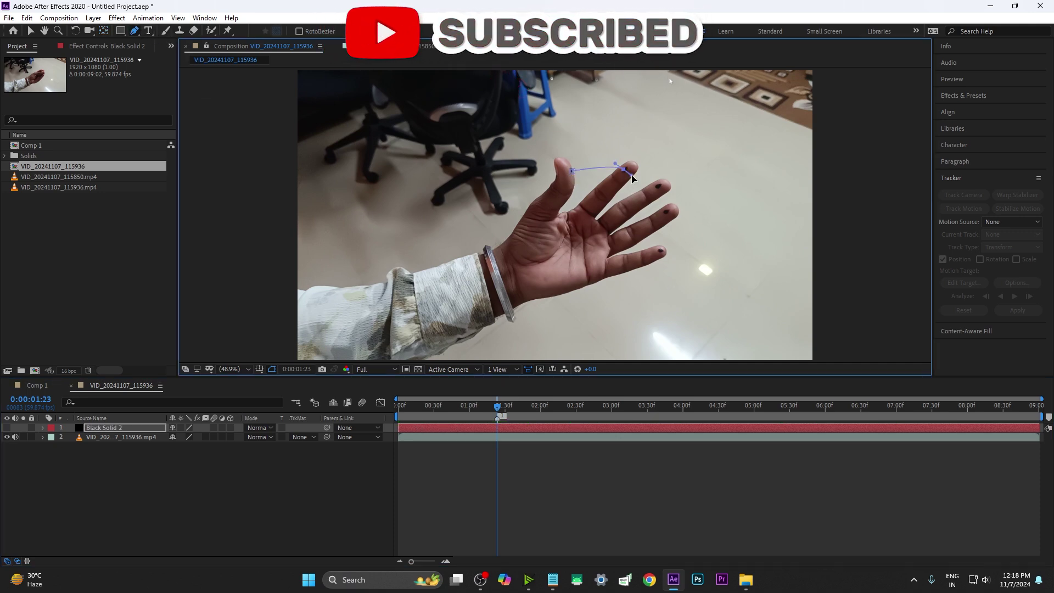
left_click(660, 186)
left_click_drag(666, 213, 669, 209)
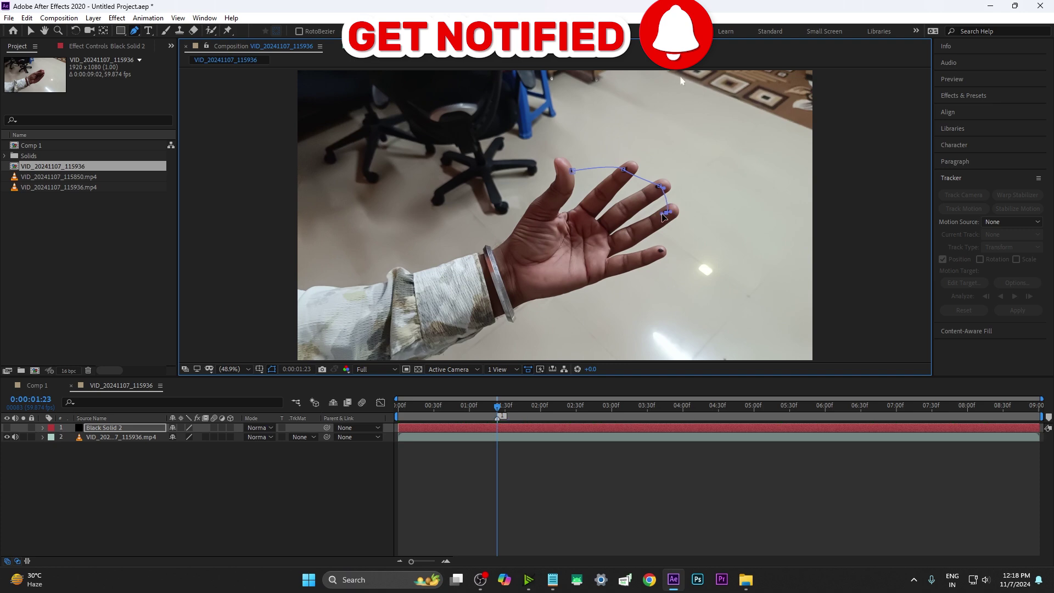
left_click(662, 252)
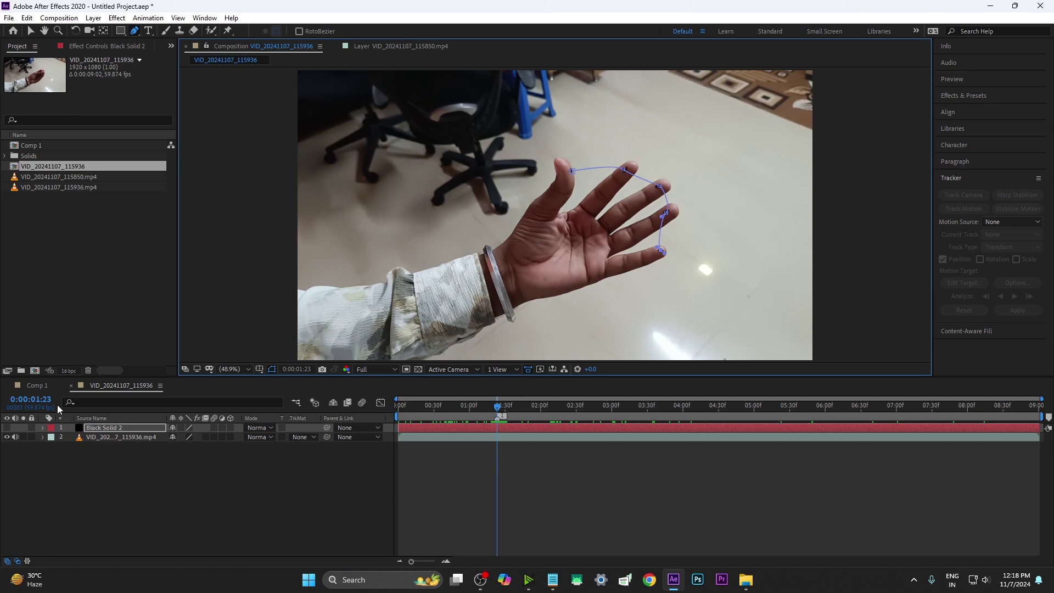
- Create a null object named p1 and position it on the thumb fingertip
right_click(245, 500)
mouse_move(258, 374)
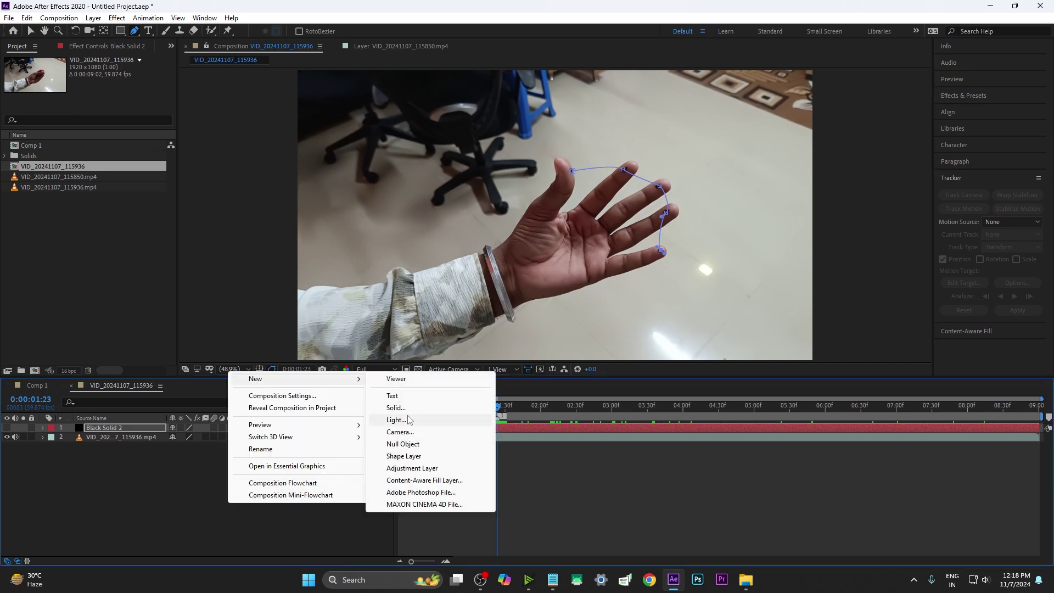
left_click(404, 445)
type("p1")
key("Return")
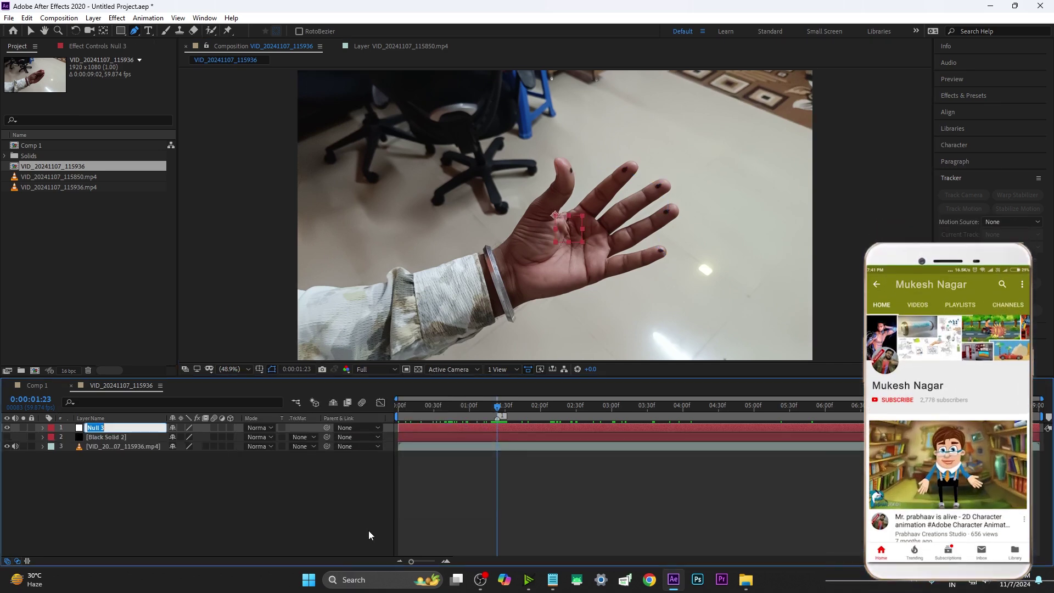
left_click(107, 432)
key("v")
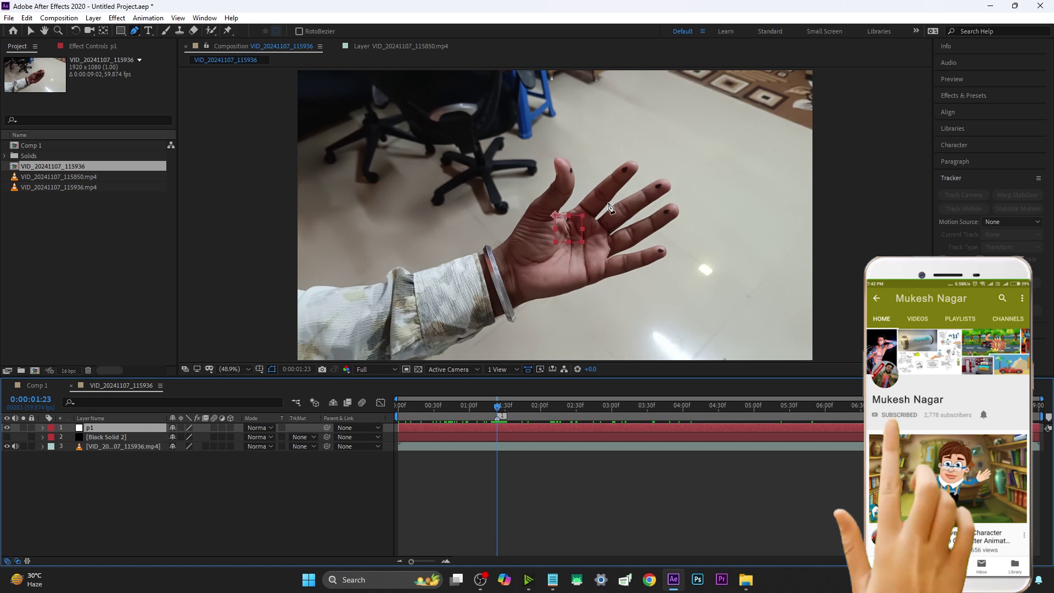
left_click_drag(569, 228, 586, 192)
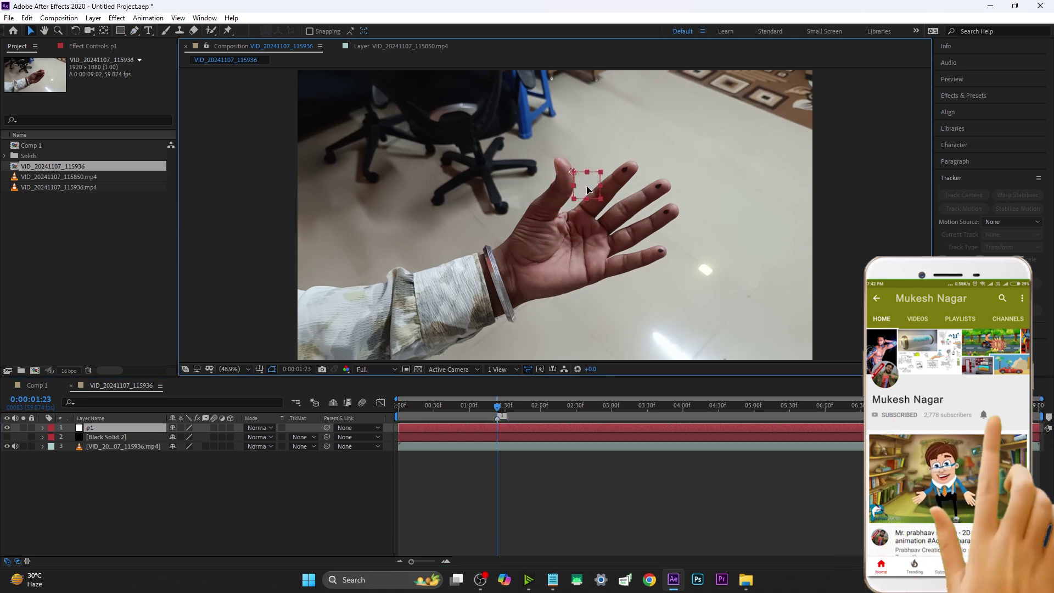
key("shift+Up")
- Duplicate the null into p2 through p5 and place them on the remaining fingertips down to the pinky
key("ctrl+d")
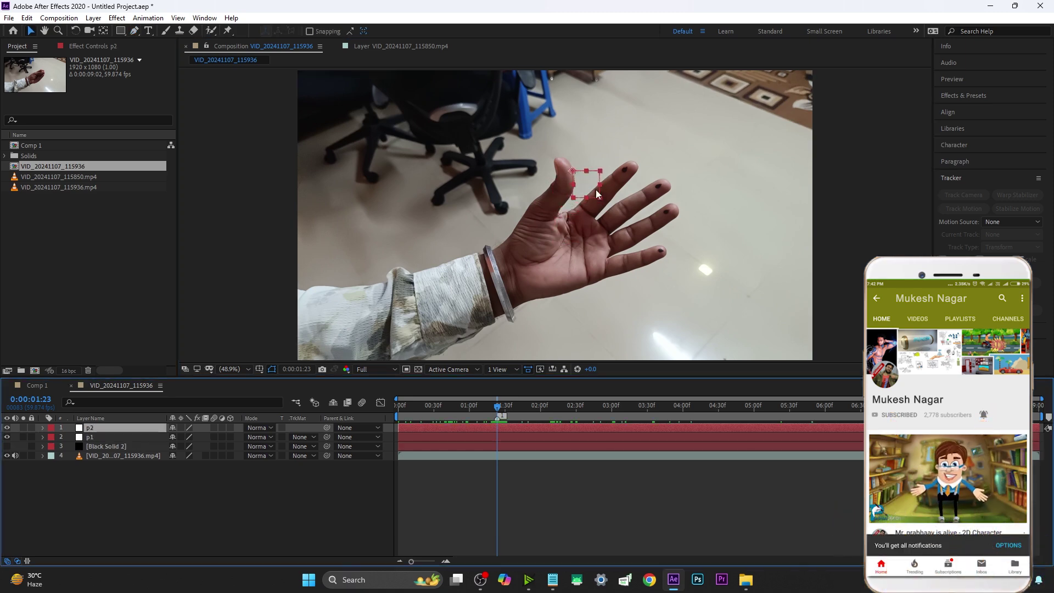
mouse_move(588, 190)
left_mouse_down()
mouse_move(642, 189)
mouse_move(673, 205)
left_mouse_up()
key("ctrl+d")
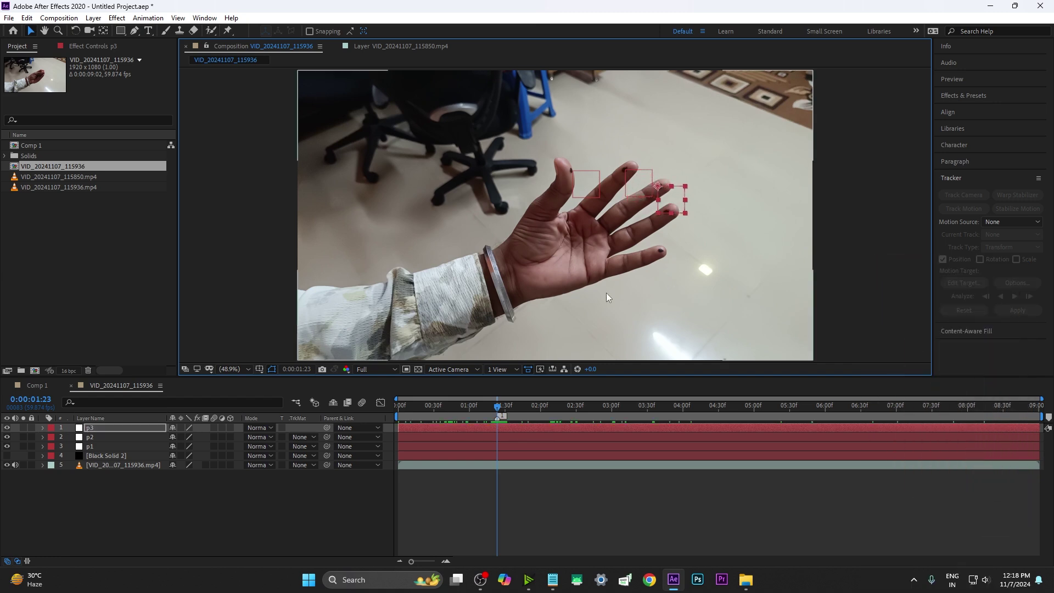
key("ctrl+d")
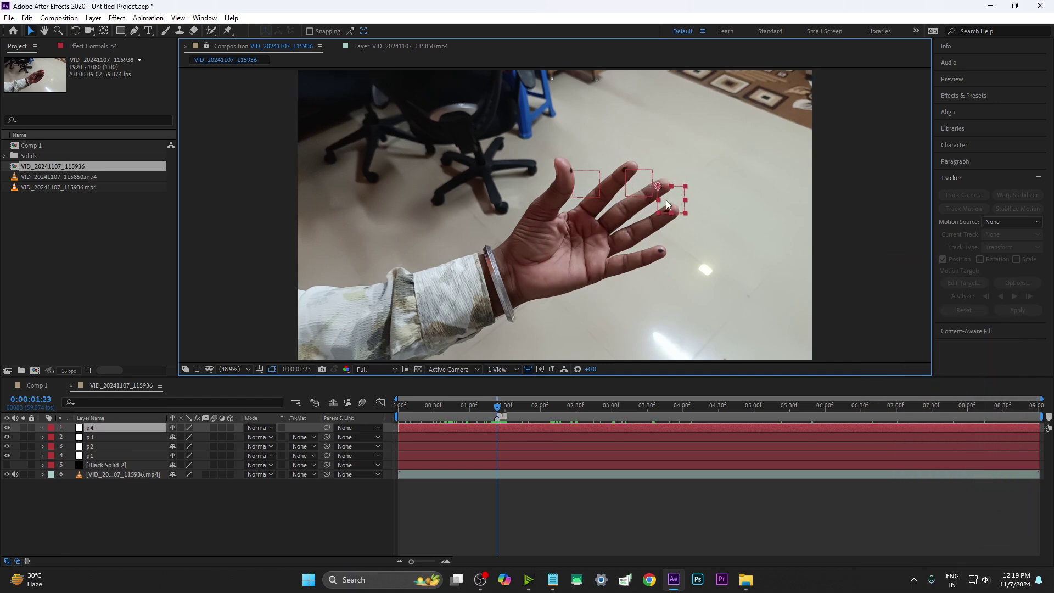
left_click_drag(667, 199, 678, 270)
key("ctrl+d")
left_click(255, 525)
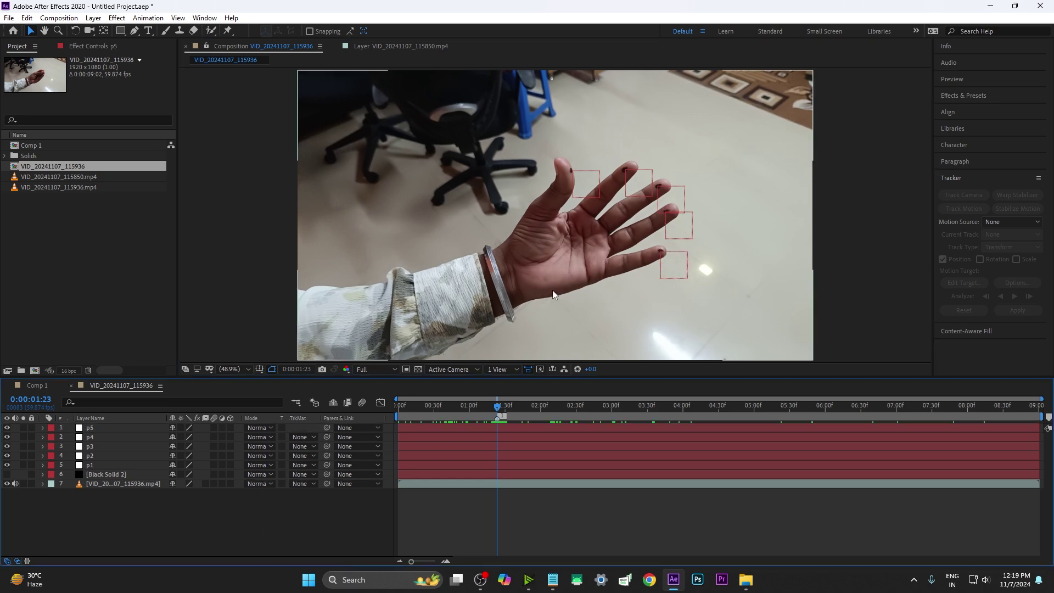
- Look at Black Solid 1 in Comp 1, then return to the hand clip composition
left_click(32, 388)
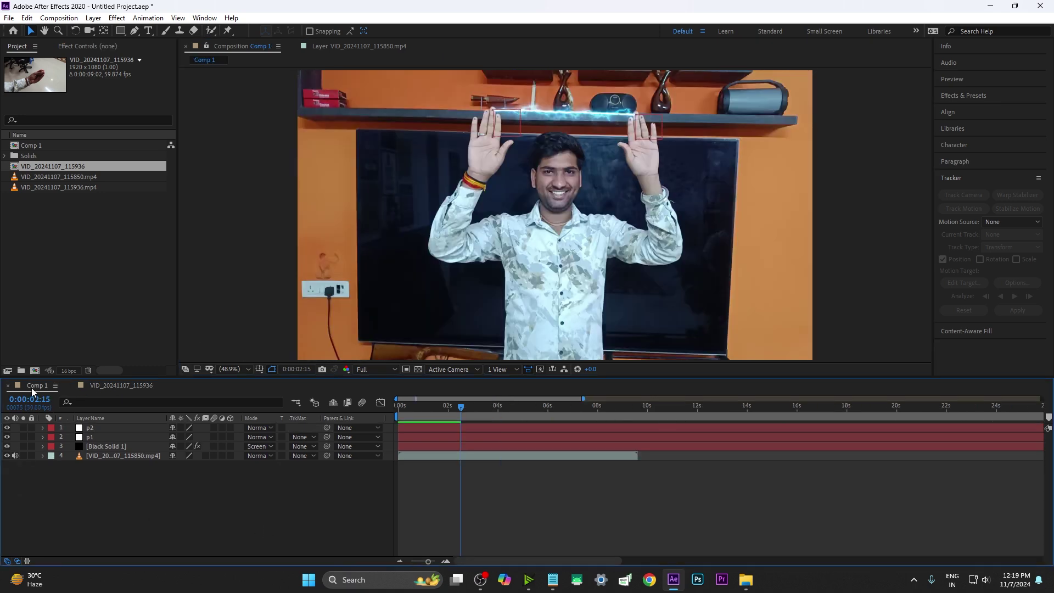
left_click(118, 448)
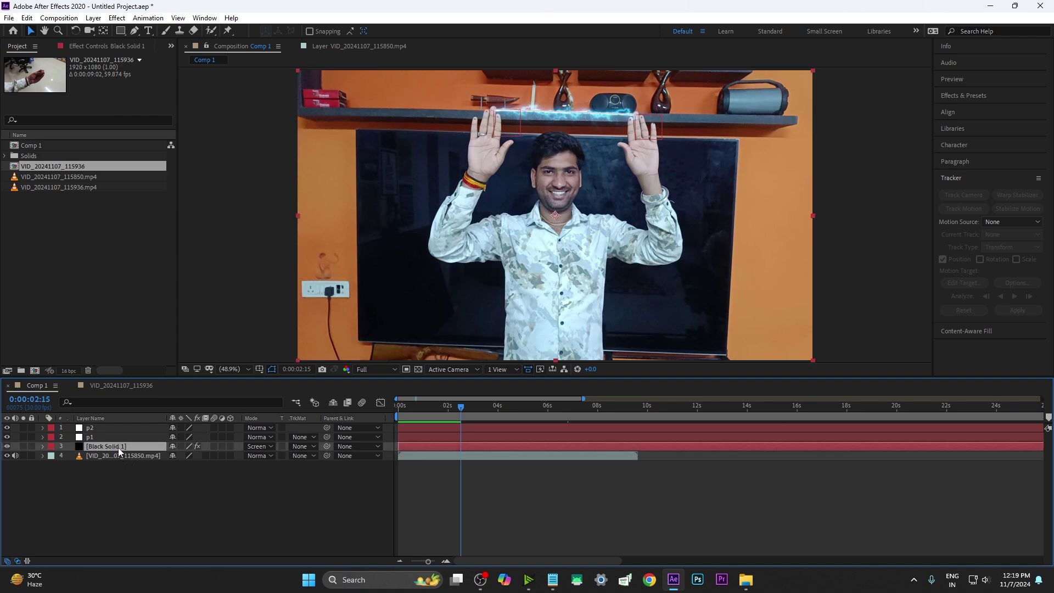
left_click(124, 490)
left_click(121, 385)
- Add an expression to Black Solid 2's Mask 1 Mask Path and paste the createPath code
left_click(91, 476)
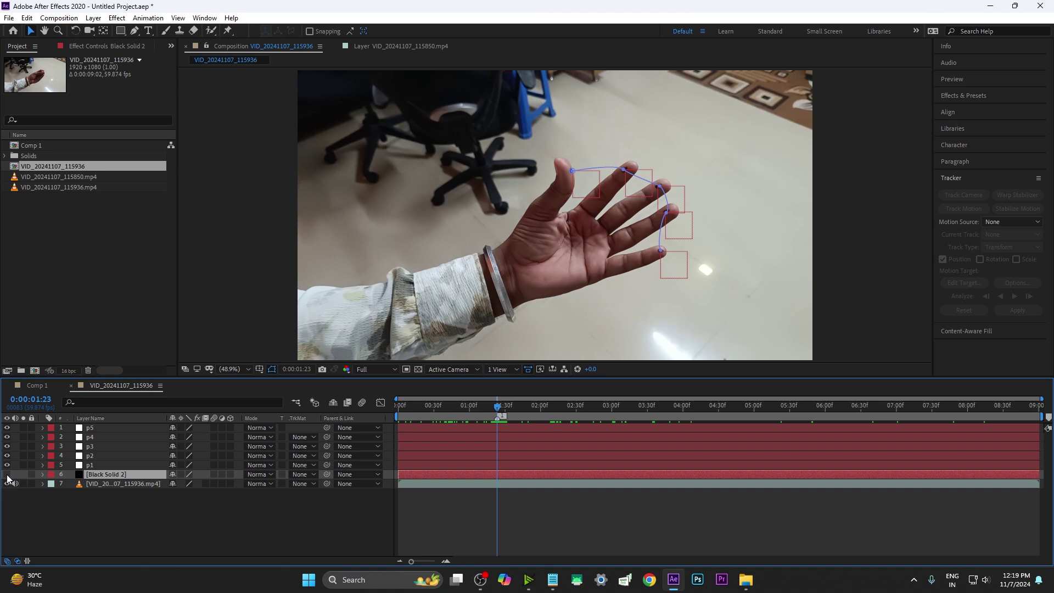
left_click(43, 474)
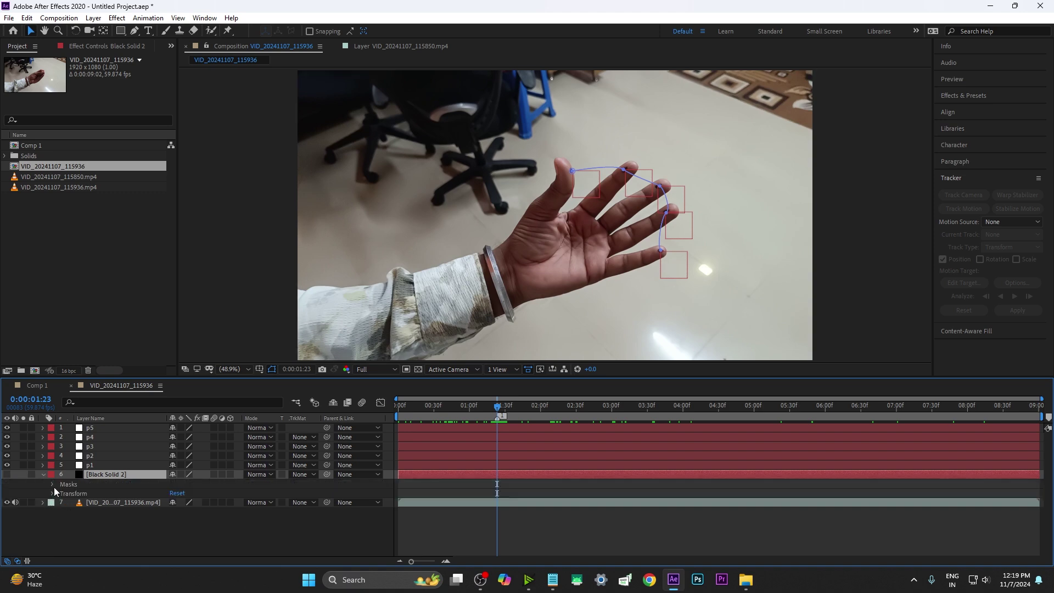
left_click(53, 484)
left_click(63, 494)
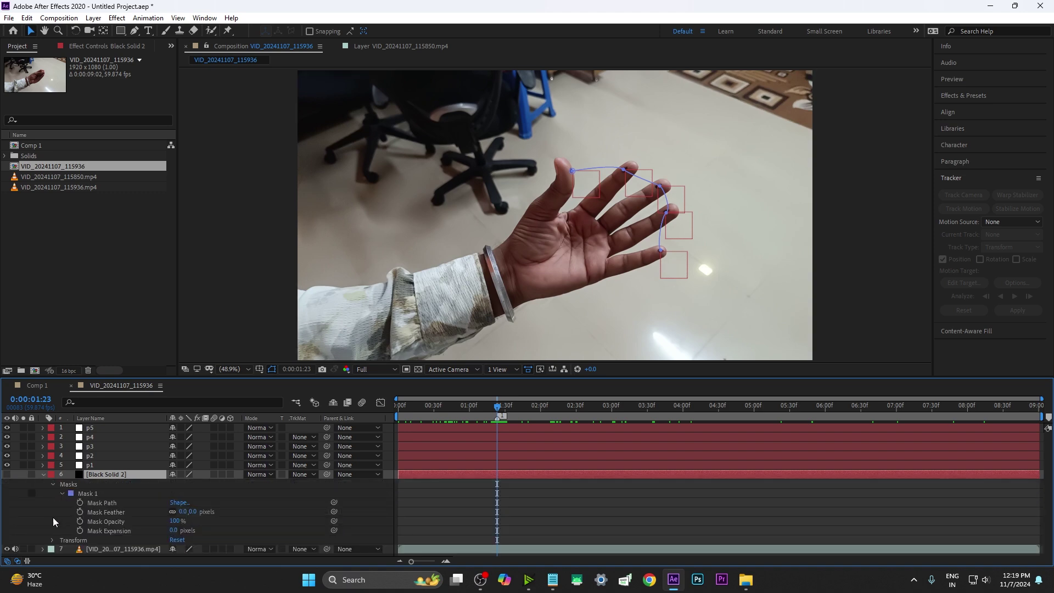
left_click(105, 503)
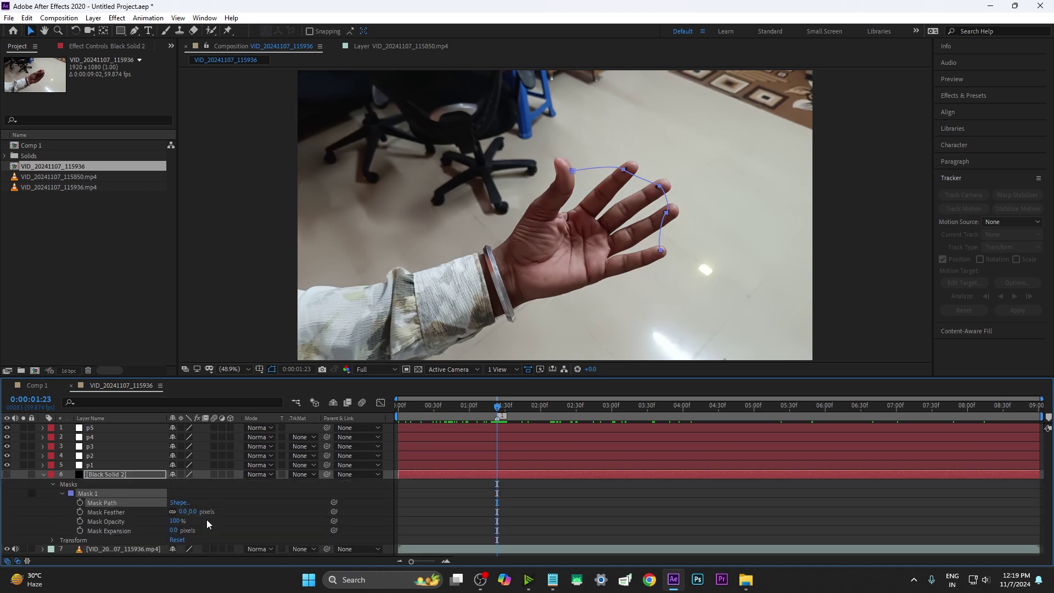
left_click(81, 503, "alt")
key("ctrl+v")
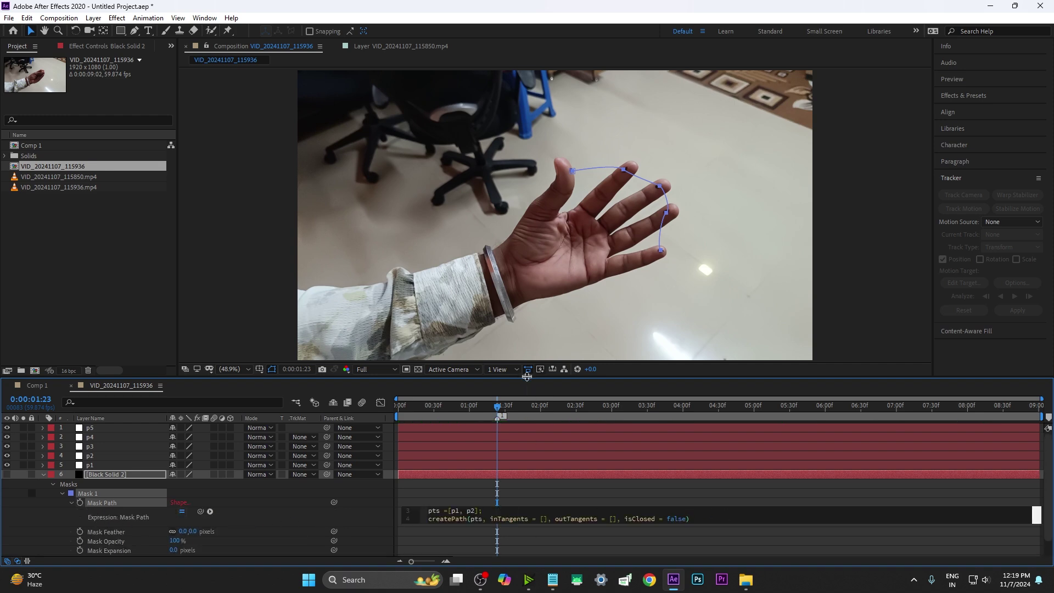
- Enlarge the expression area and duplicate the p2 position line twice more
left_click_drag(527, 379, 525, 230)
left_click(570, 404)
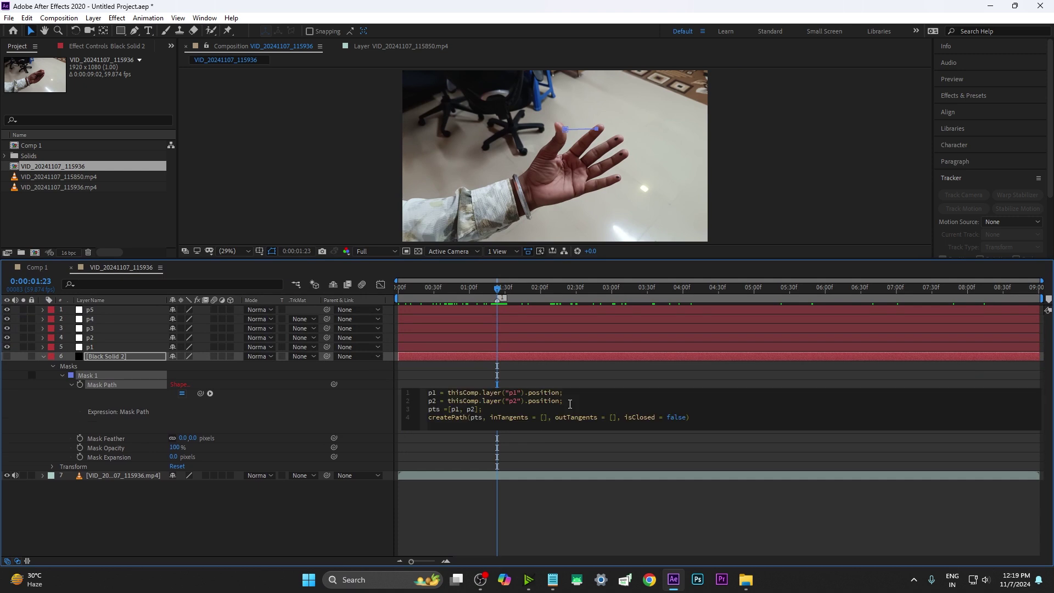
key("ctrl+d")
key("ctrl+d")
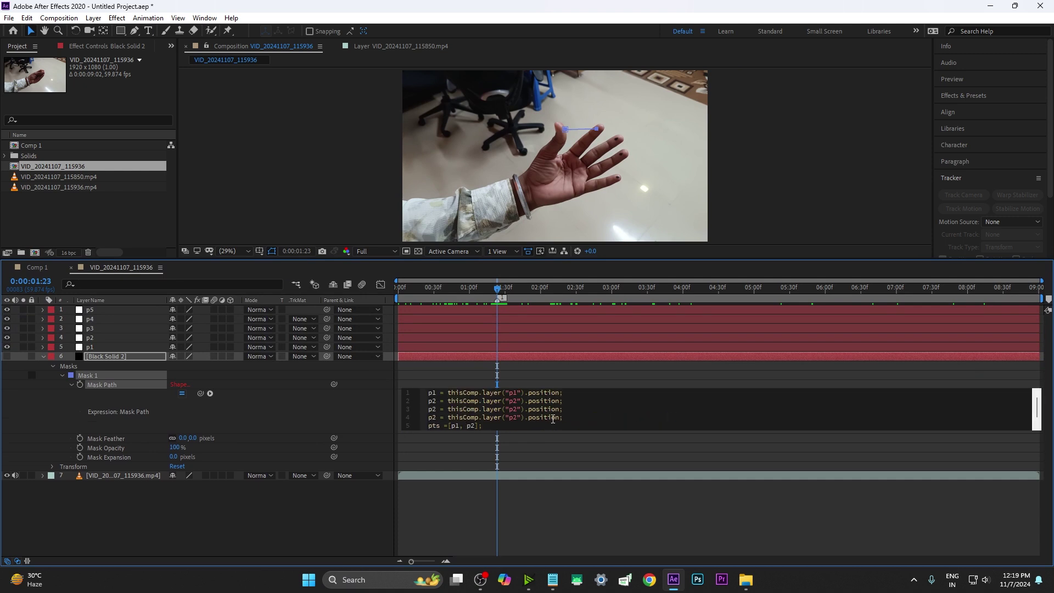
key("ctrl+d")
triple_click(475, 426)
type("pts =[p1, p2];")
key("ctrl+z")
- Change the duplicated lines so they reference nulls p3, p4 and p5
double_click(432, 417)
type("p4")
double_click(432, 426)
type("p5")
key("BackSpace")
type("3")
key("Down")
key("BackSpace")
type("4")
key("Down")
key("BackSpace")
type("5")
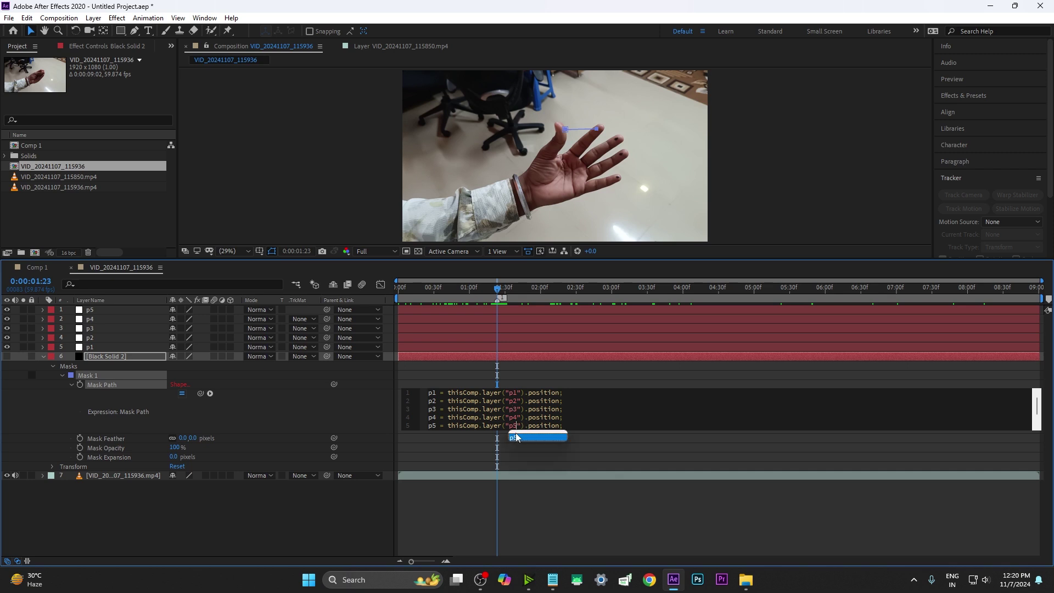
- Restore the pts and createPath lines, extend the pts array through p5, and commit the expression
type("pts =[p1, p2]; createPath(pts, inTangents = [], outTangents = [], isClosed = false)")
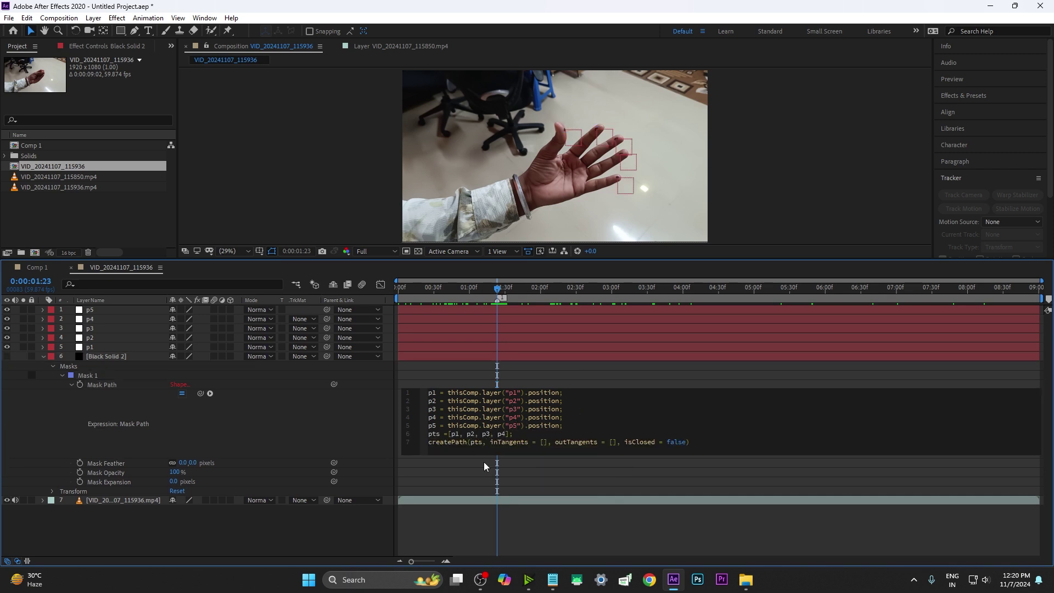
type(", p5")
left_click(537, 375)
left_click(522, 355)
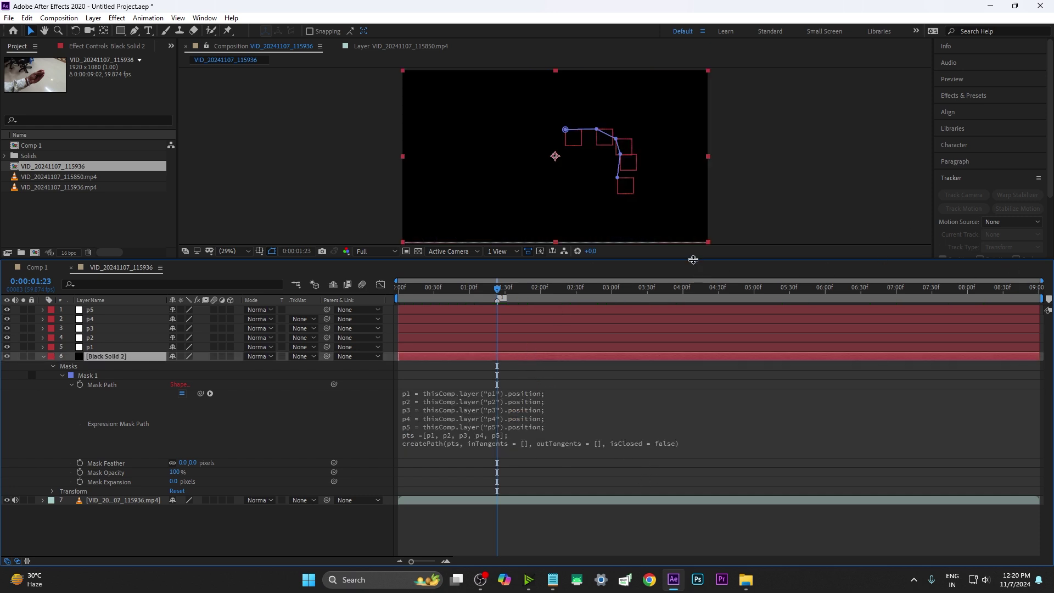
left_click_drag(693, 266, 693, 347)
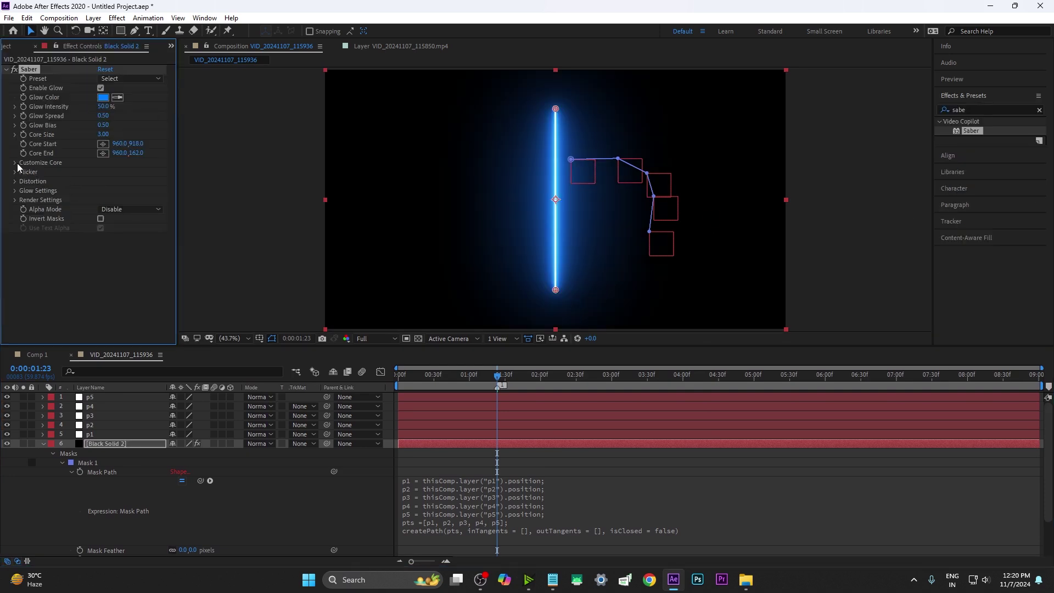
- Set the Saber core type to Layer Masks so the beam follows the mask, test-dragging p1 then undoing
left_click(18, 164)
left_click(134, 173)
left_click(137, 196)
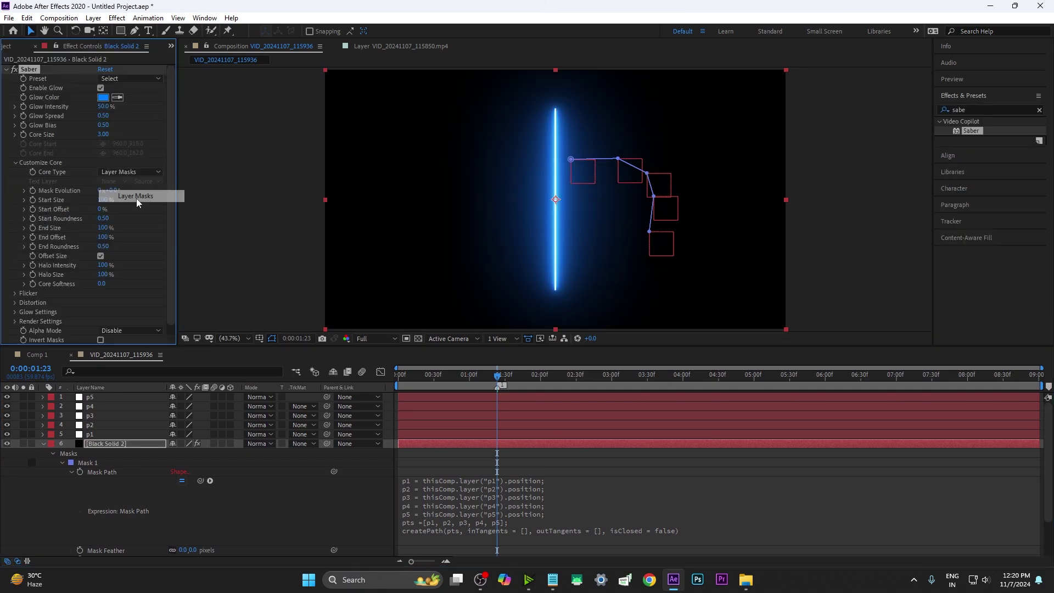
left_click(112, 433)
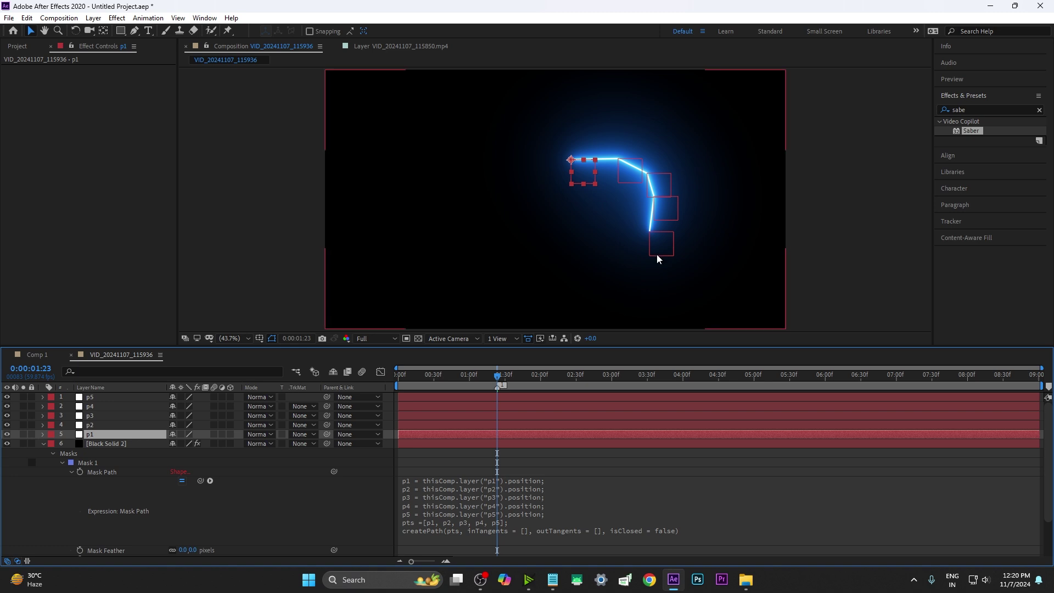
mouse_move(583, 171)
left_mouse_down()
mouse_move(593, 211)
mouse_move(583, 172)
mouse_move(664, 127)
left_mouse_up()
key("ctrl+z")
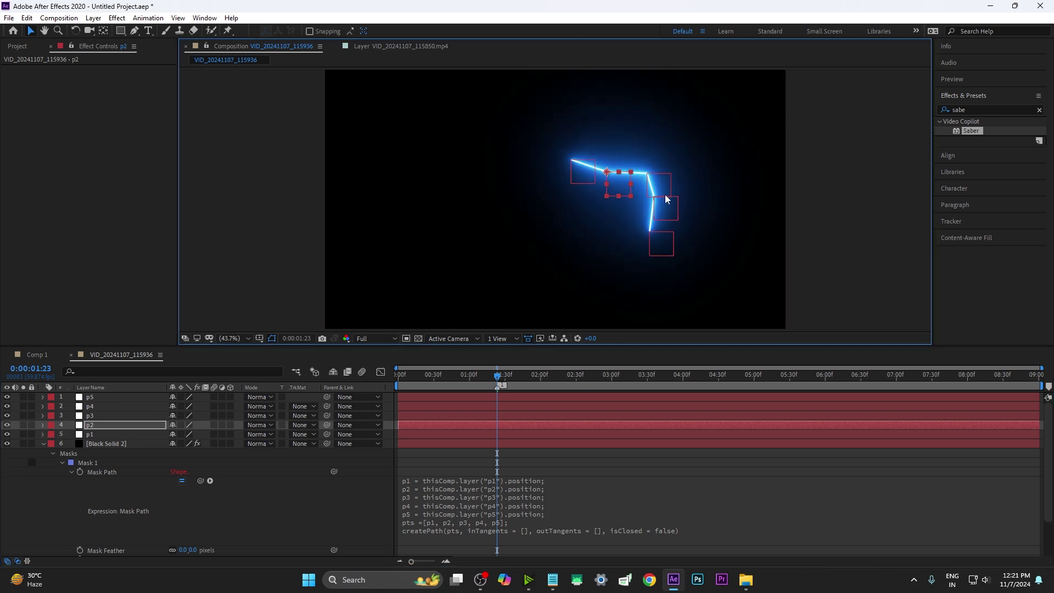
- Change Black Solid 2's blending mode from Normal to Screen
left_click(669, 188)
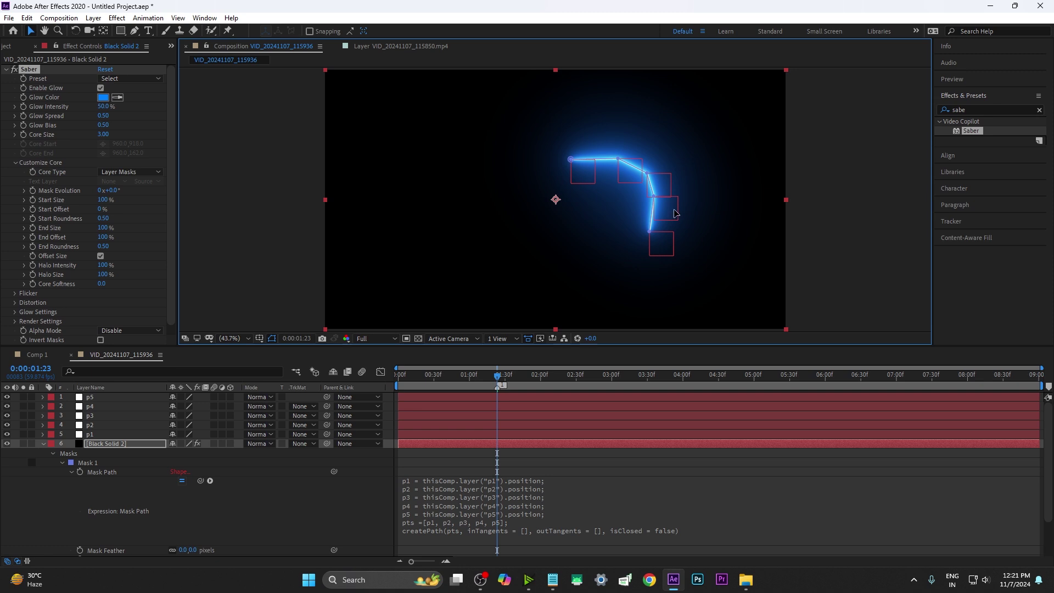
left_click(547, 407)
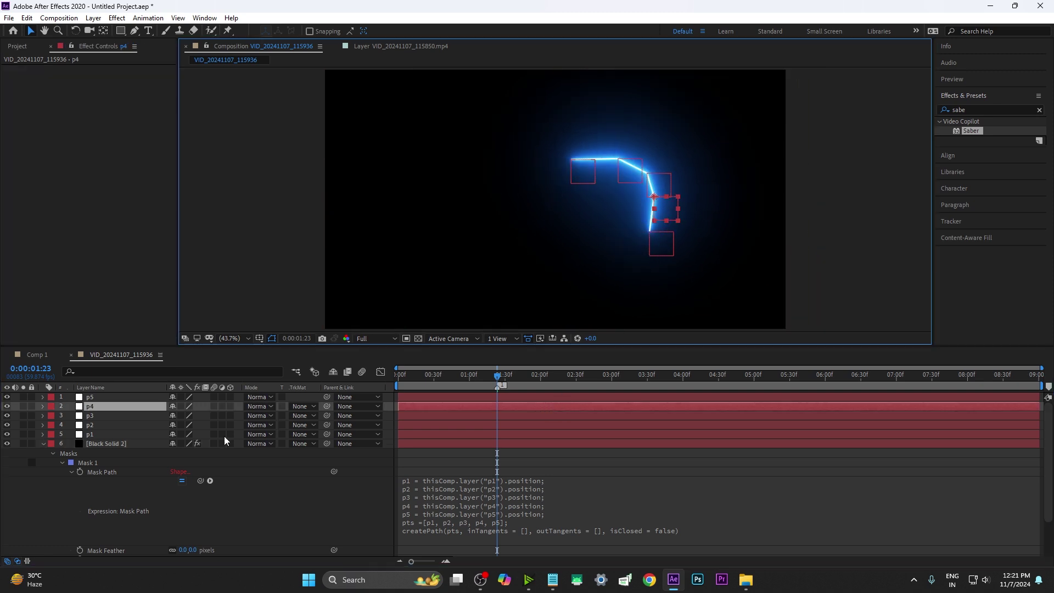
left_click(258, 406)
left_click(307, 220)
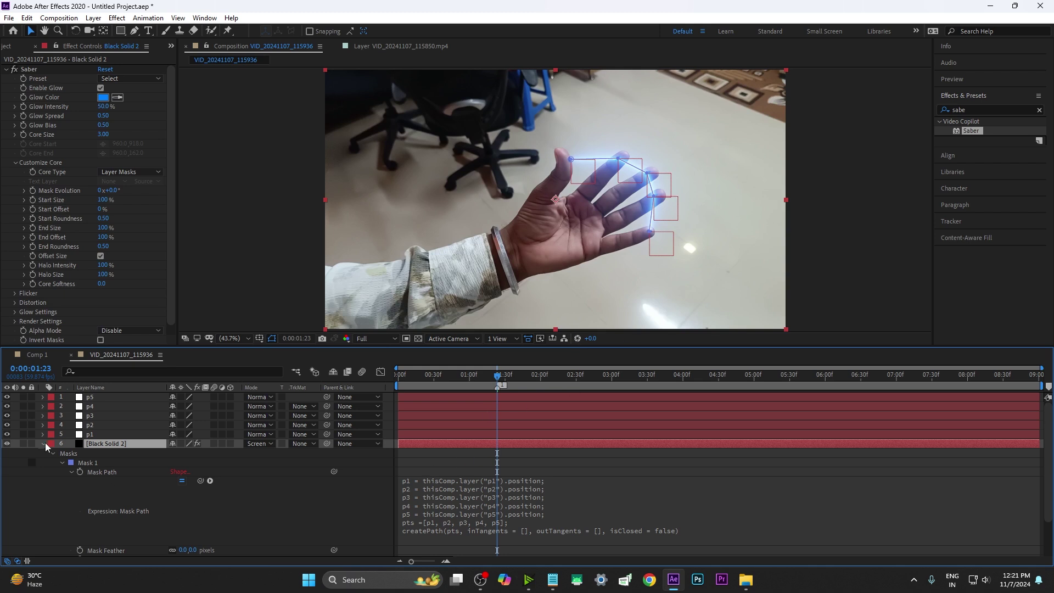
- Hide layers 1–6, go to the first frame, and run Track Camera on the hand video
left_click(44, 443)
left_click(480, 456)
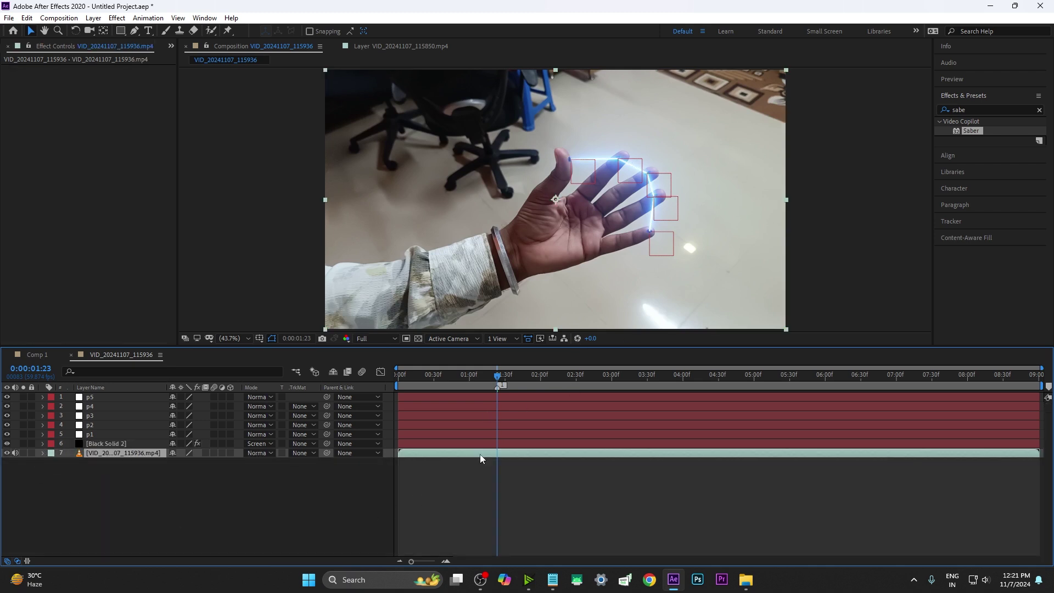
left_click_drag(7, 443, 6, 396)
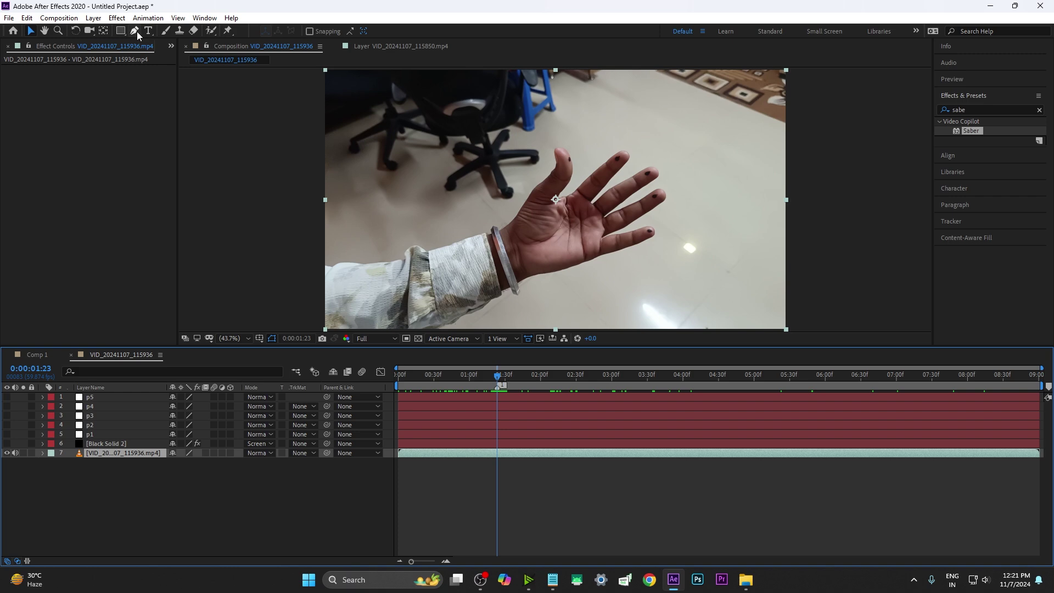
left_click(464, 376)
key("Home")
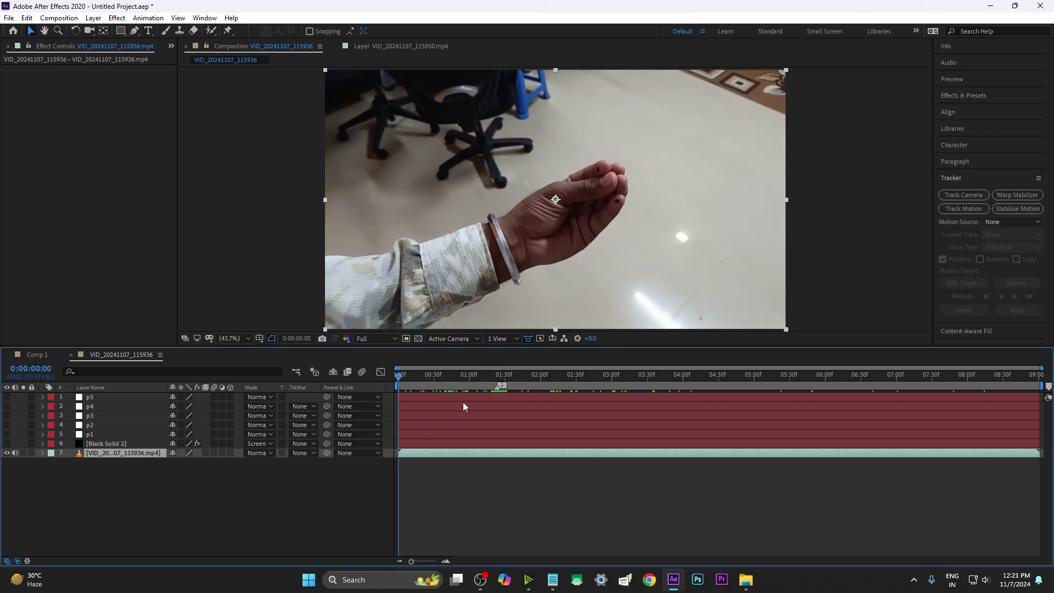
left_click(963, 194)
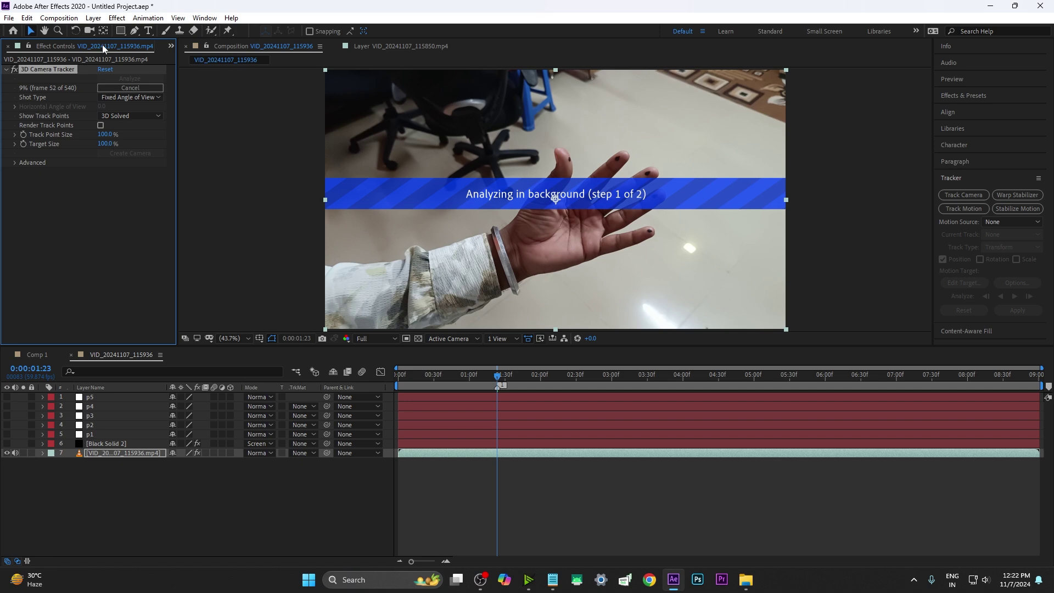
- Cancel the camera track analysis, delete the 3D Camera Tracker, and reselect the hand video layer
left_click(131, 88)
key("Delete")
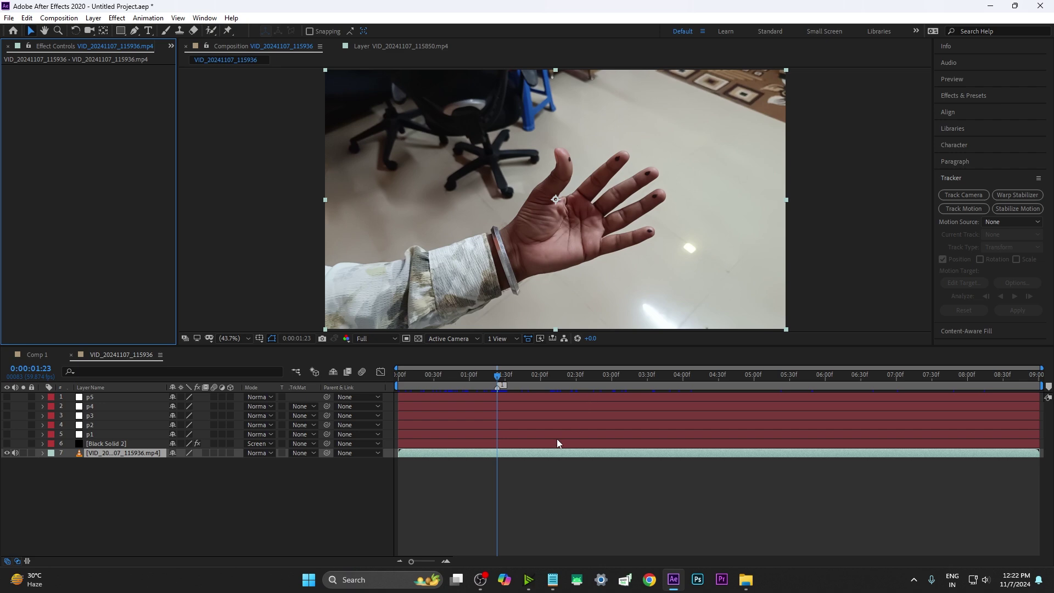
left_click(97, 445)
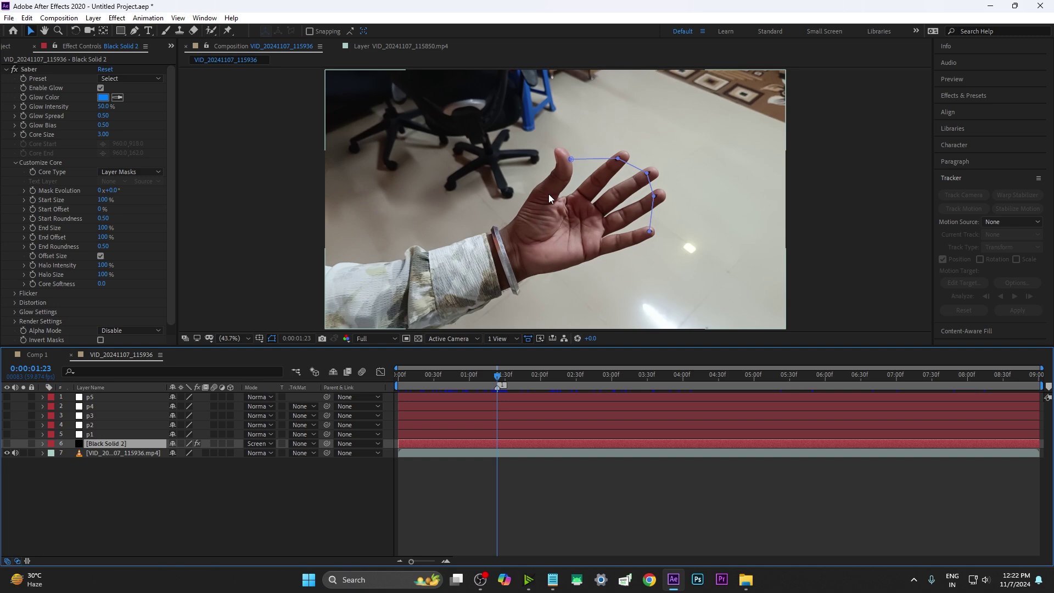
left_click(559, 479)
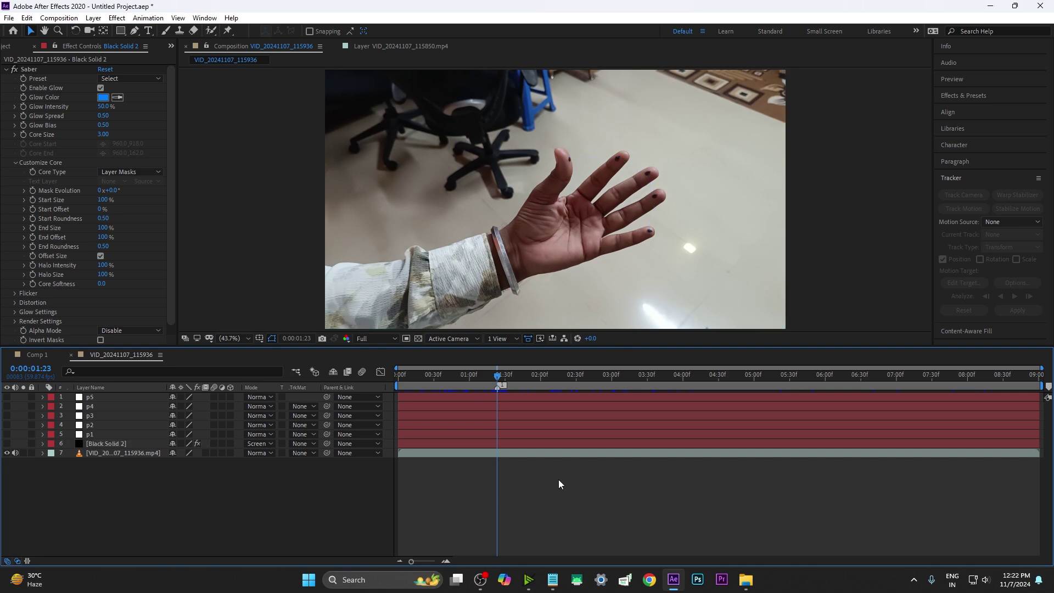
left_click(521, 455)
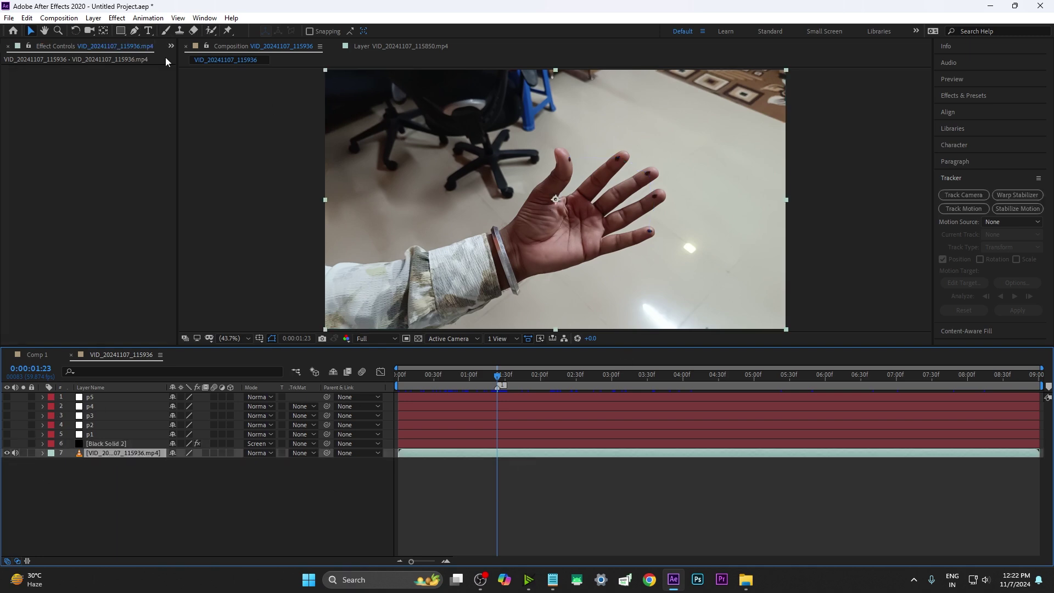
- Track Point 1 on the thumb-tip dot, analyzing forward and correcting drift until the clip end
left_click(950, 213)
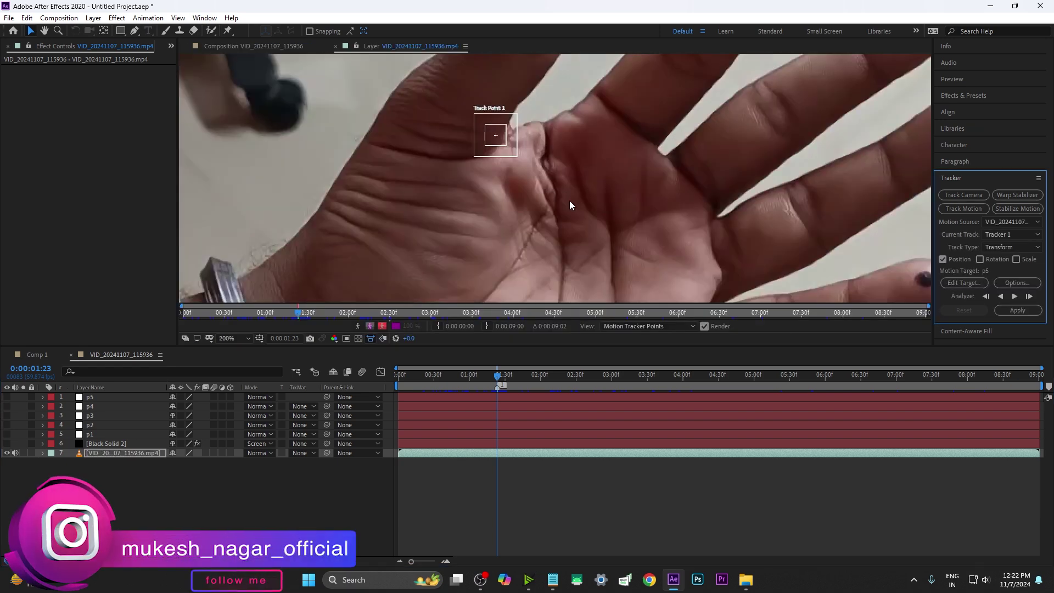
scroll(569, 199, "down", 2)
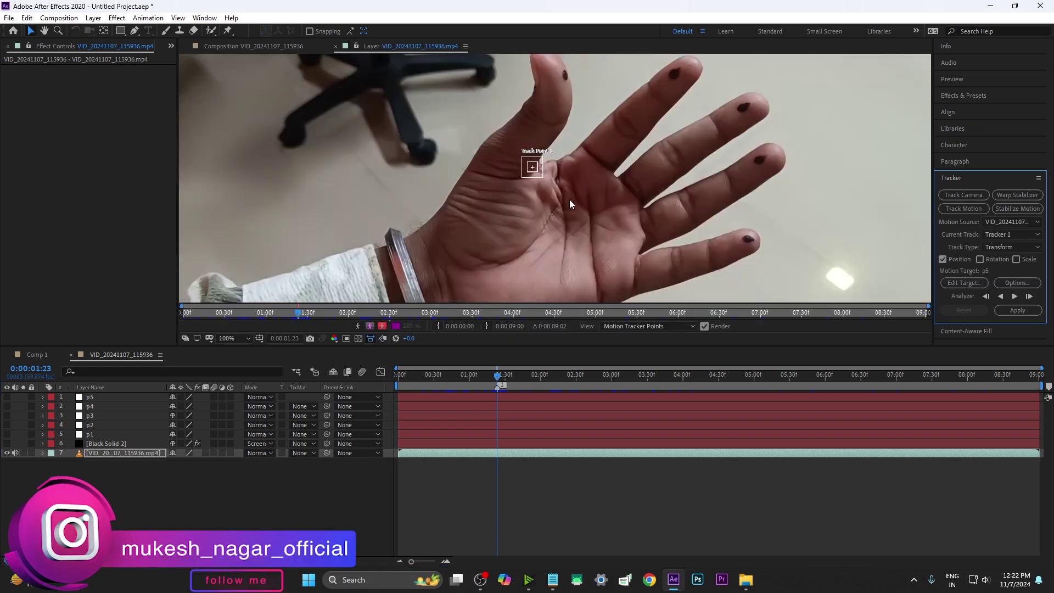
left_click_drag(487, 228, 522, 130)
left_click(1015, 296)
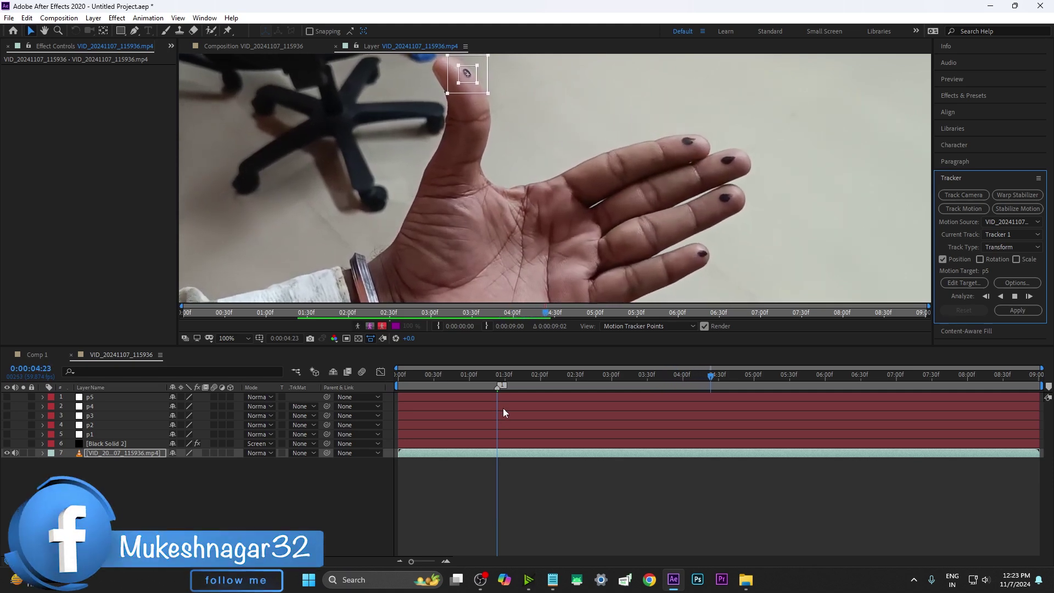
left_click_drag(566, 156, 565, 154)
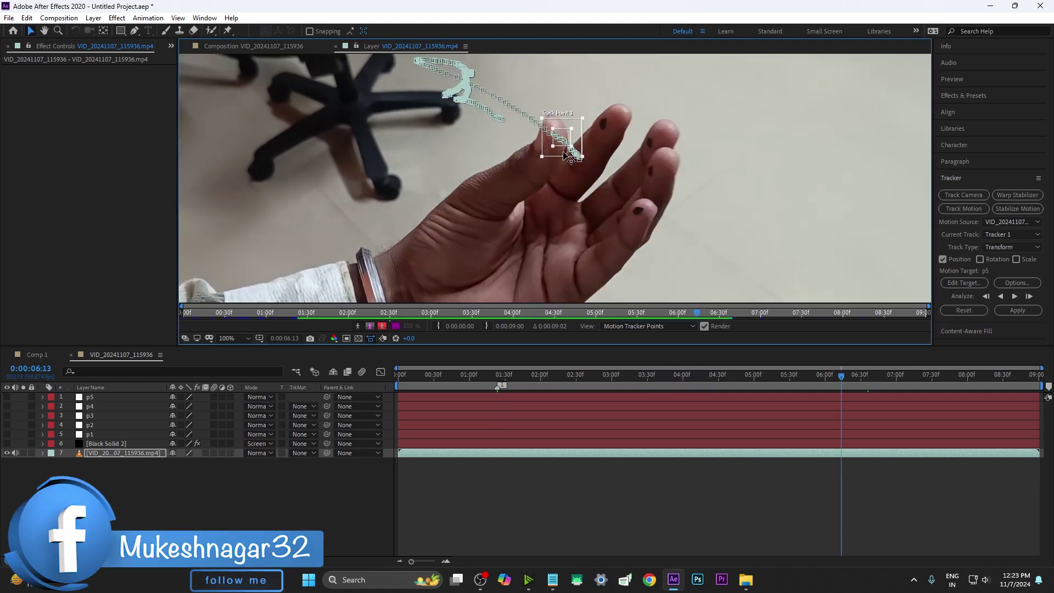
left_click_drag(563, 153, 547, 151)
left_click(1015, 296)
left_click_drag(545, 113, 543, 110)
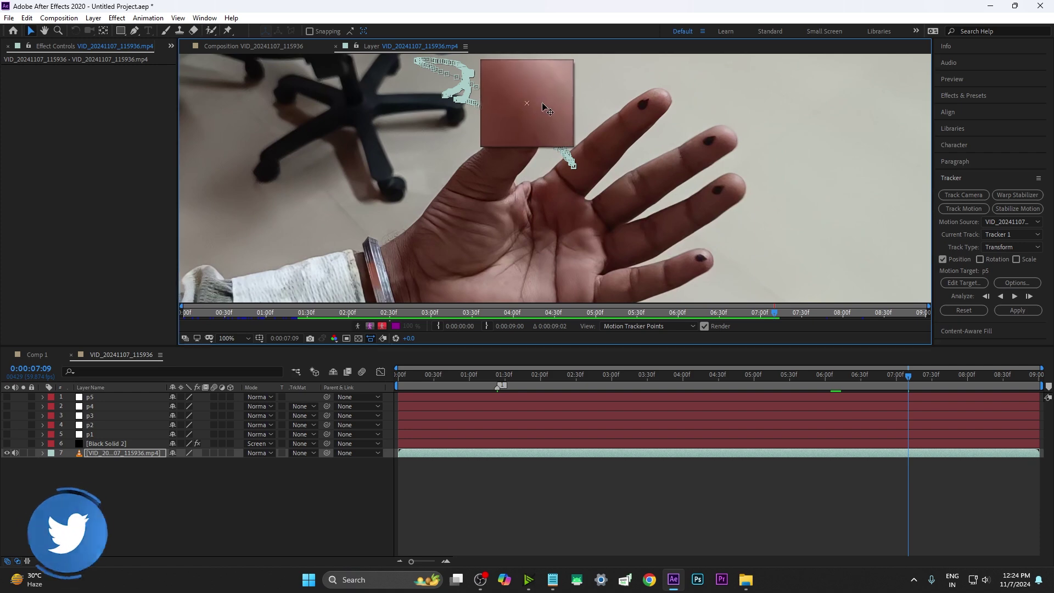
left_click(1015, 296)
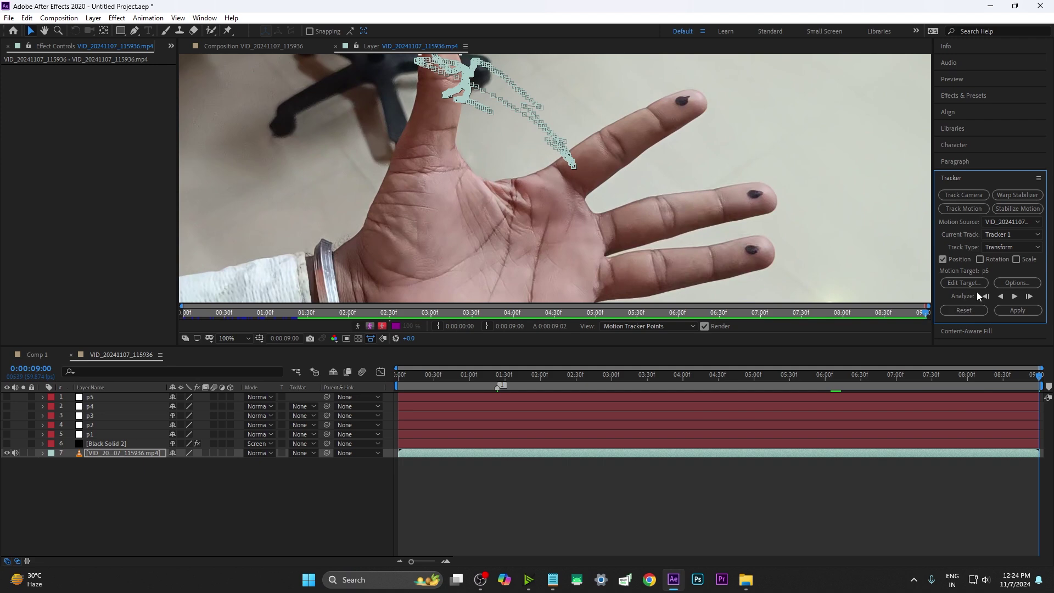
- Set the tracker's motion target to p1 and apply the track data
left_click(965, 284)
left_click(233, 135)
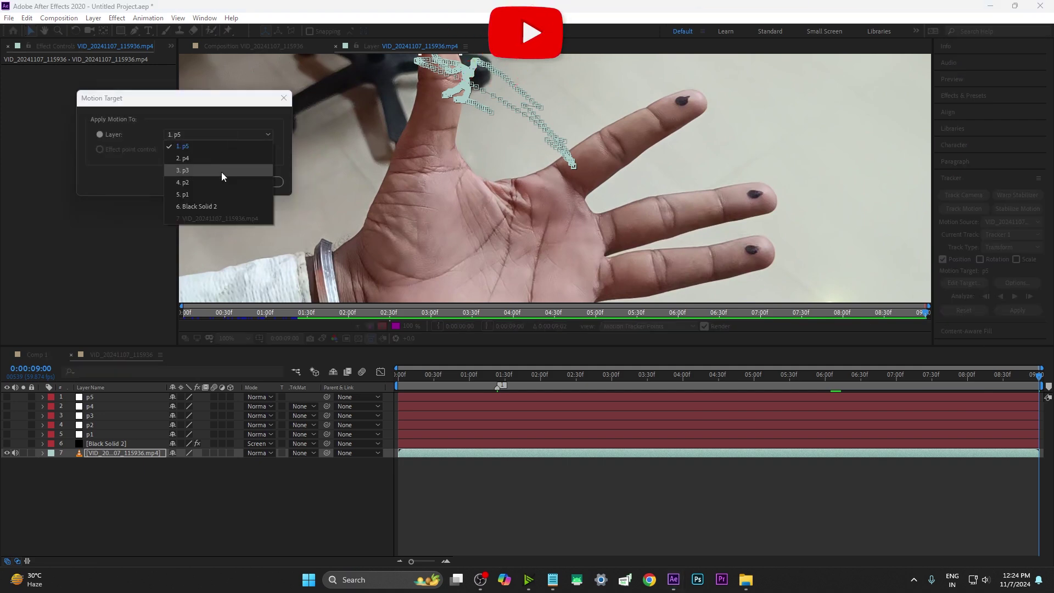
left_click(199, 194)
left_click(207, 182)
left_click(1018, 310)
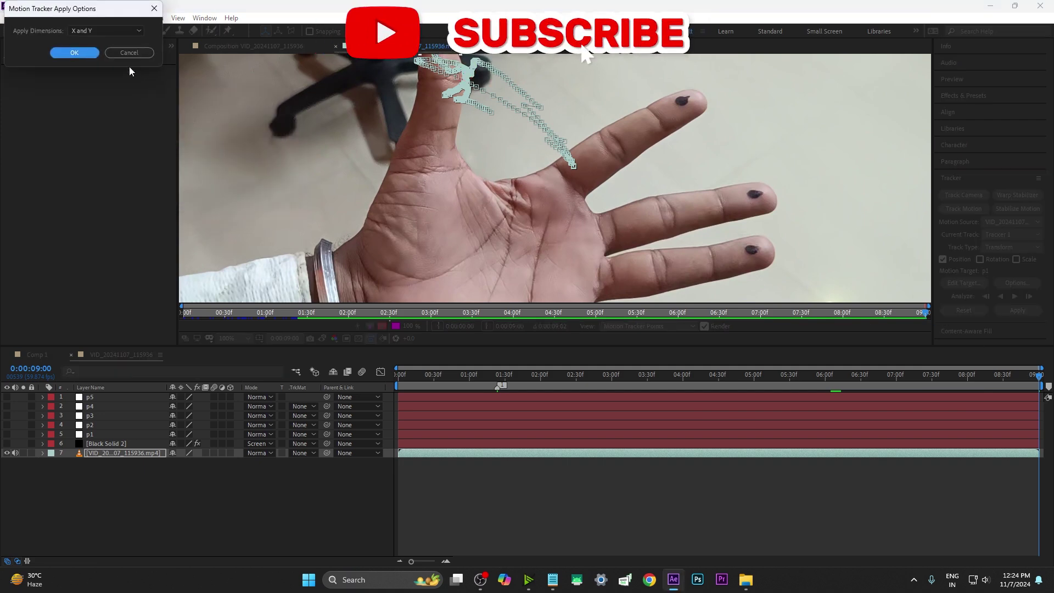
- Apply the motion in X and Y, unhide p1, and preview it following the thumb from 0:00:01:23
left_click(566, 206)
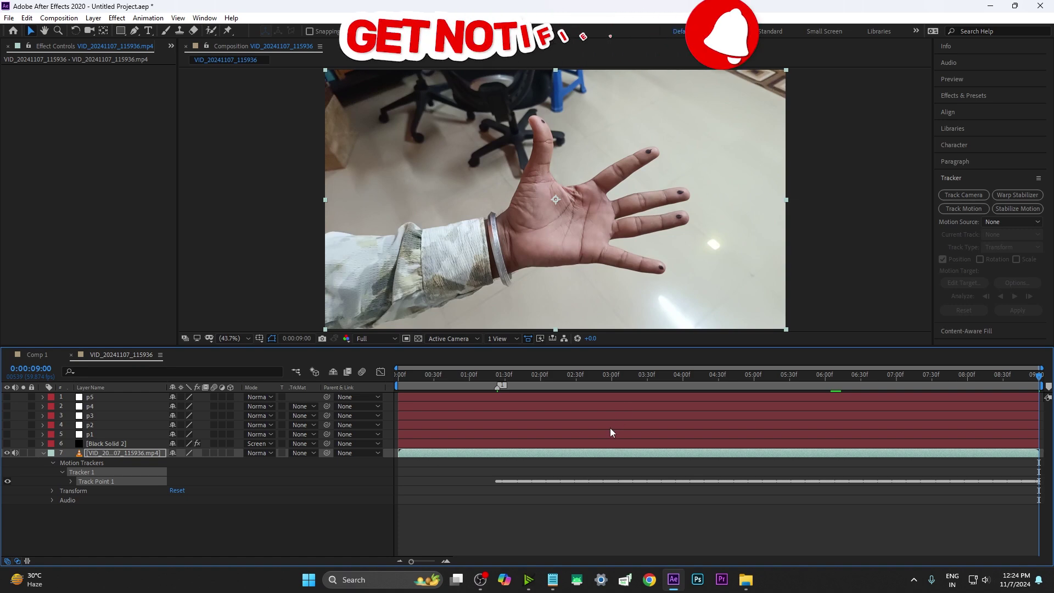
left_click(7, 434)
left_click(498, 377)
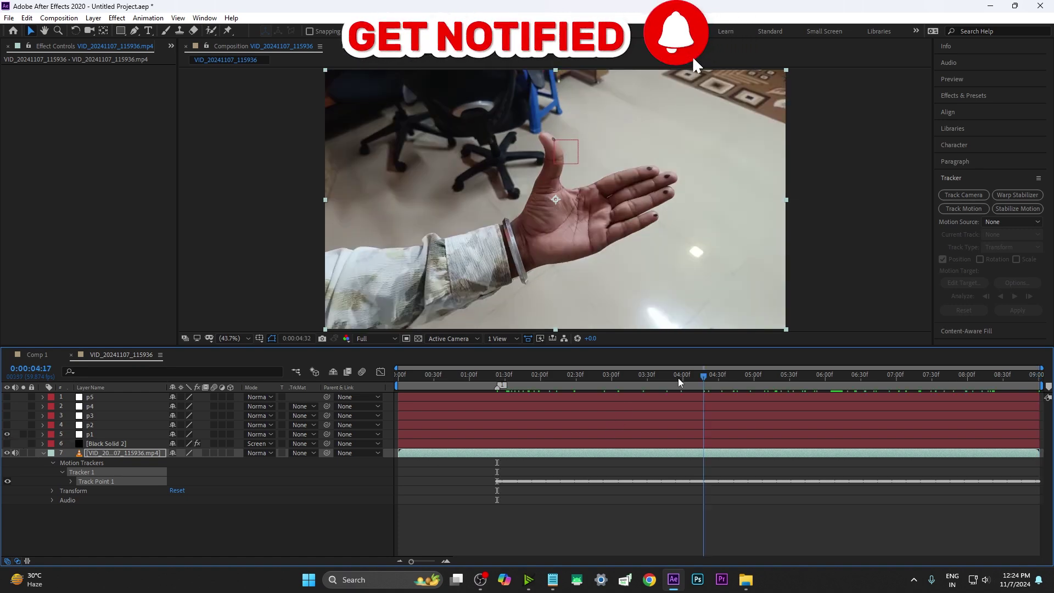
key("ctrl+shift+x")
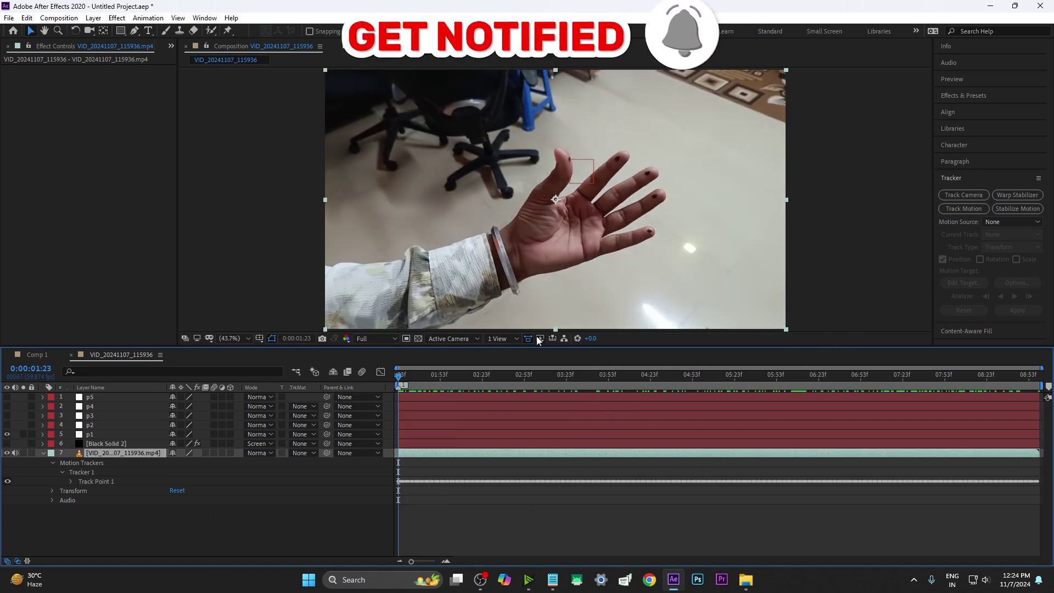
key("space")
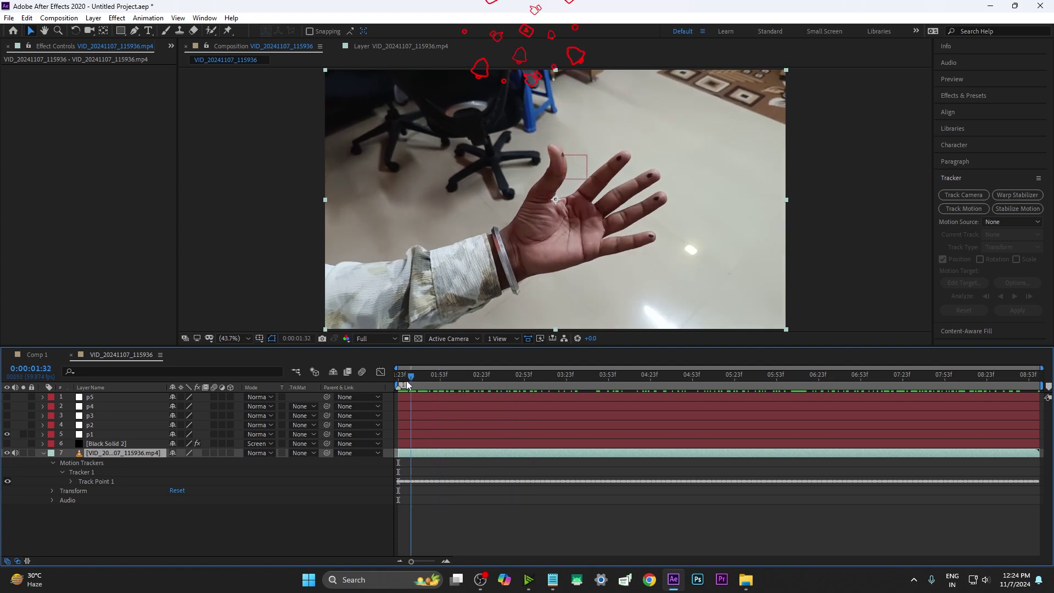
key("space")
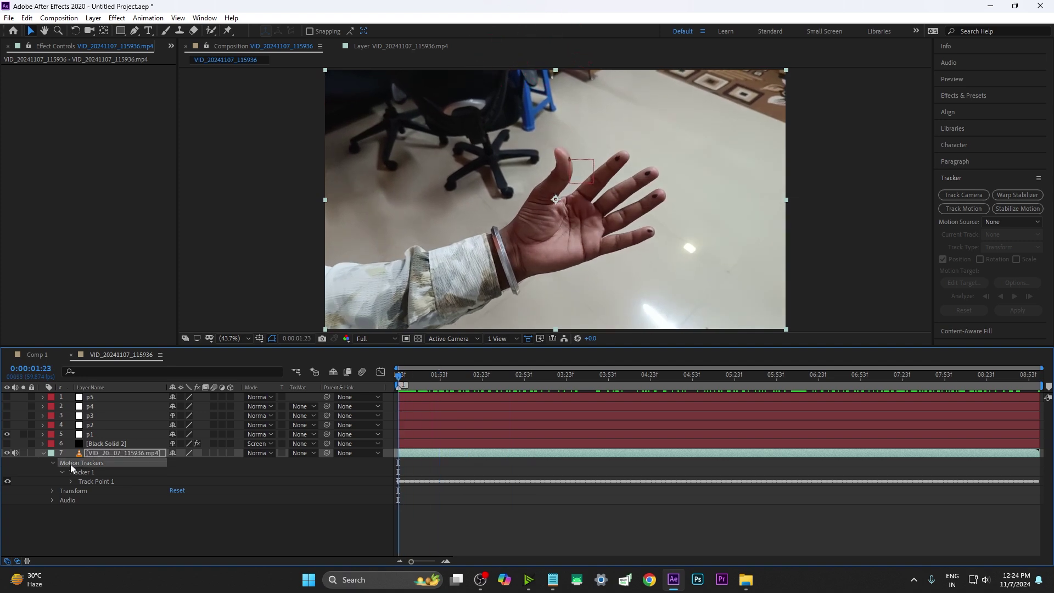
- Delete the used Motion Trackers, check p1's Position keyframes, and start a new motion track on the video
left_click(70, 463)
key("Delete")
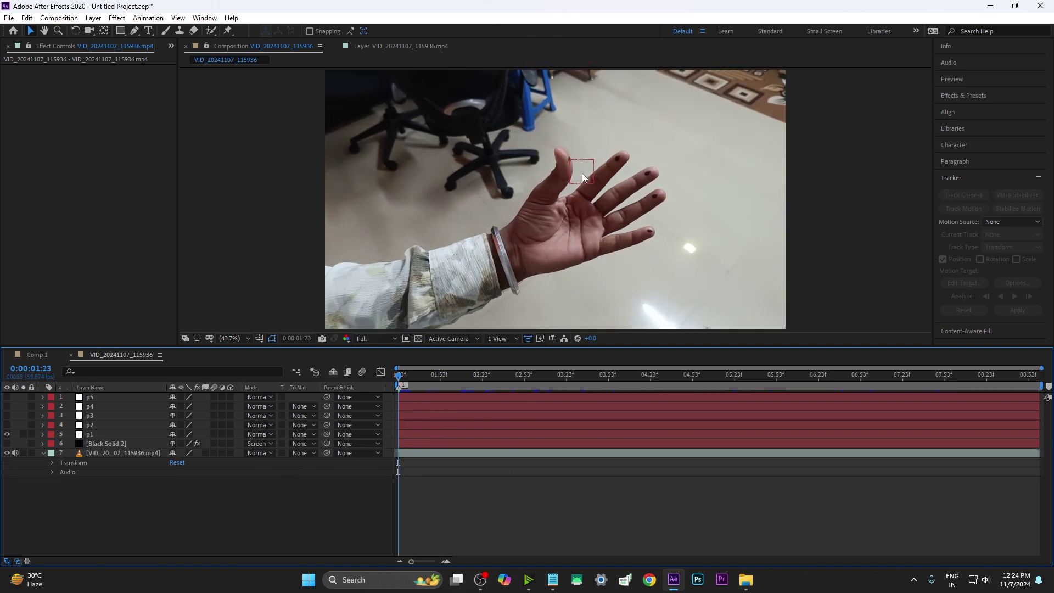
left_click(108, 435)
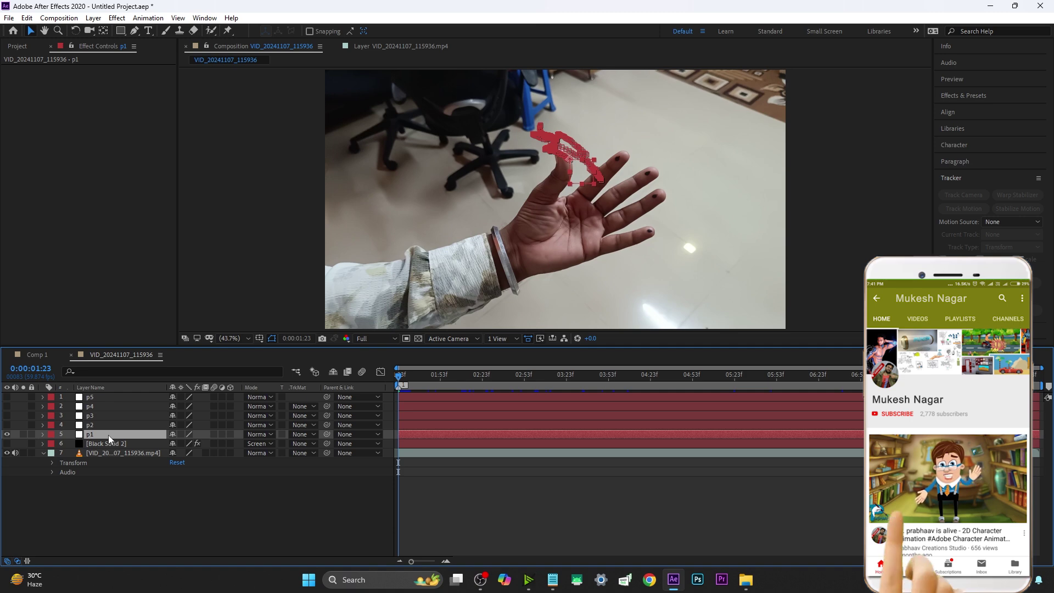
key("p")
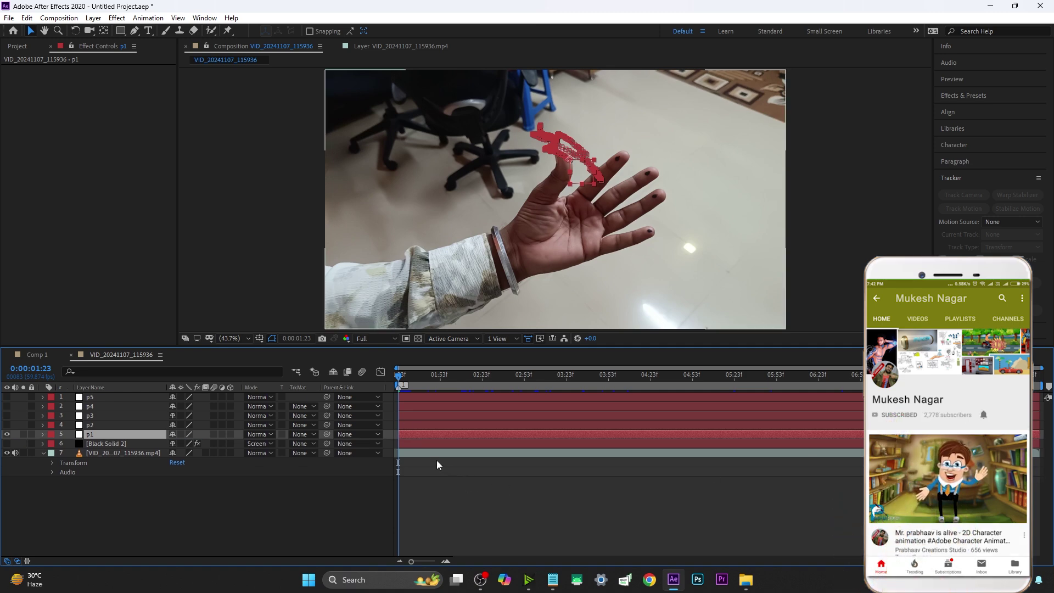
left_click(431, 454)
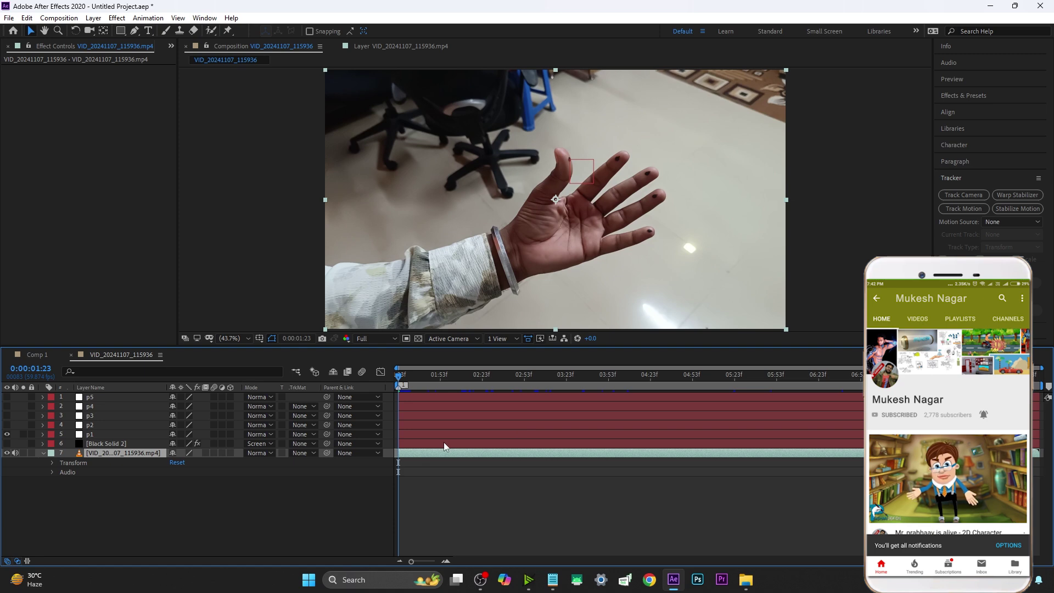
left_click(950, 211)
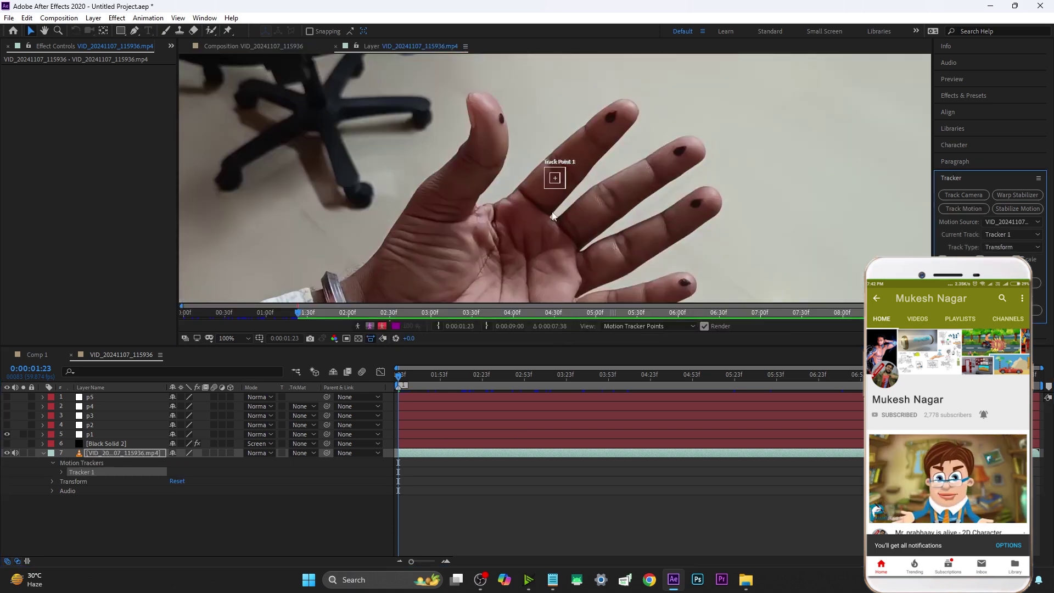
- Track a fingertip, apply the motion to the p2 null, and unhide nulls p2–p4
left_click_drag(622, 134, 624, 136)
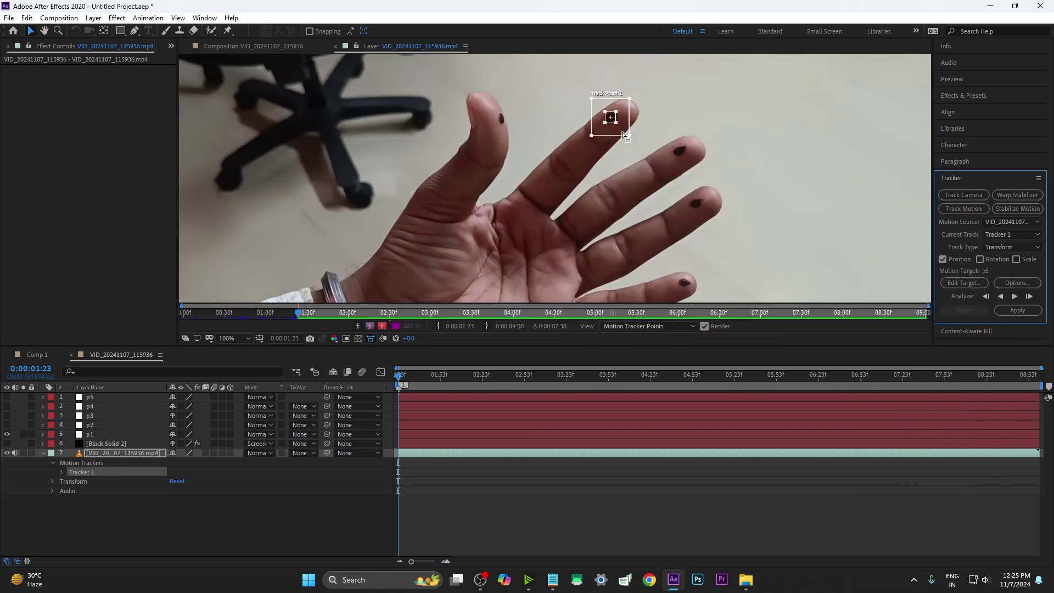
key("alt+Page_Down")
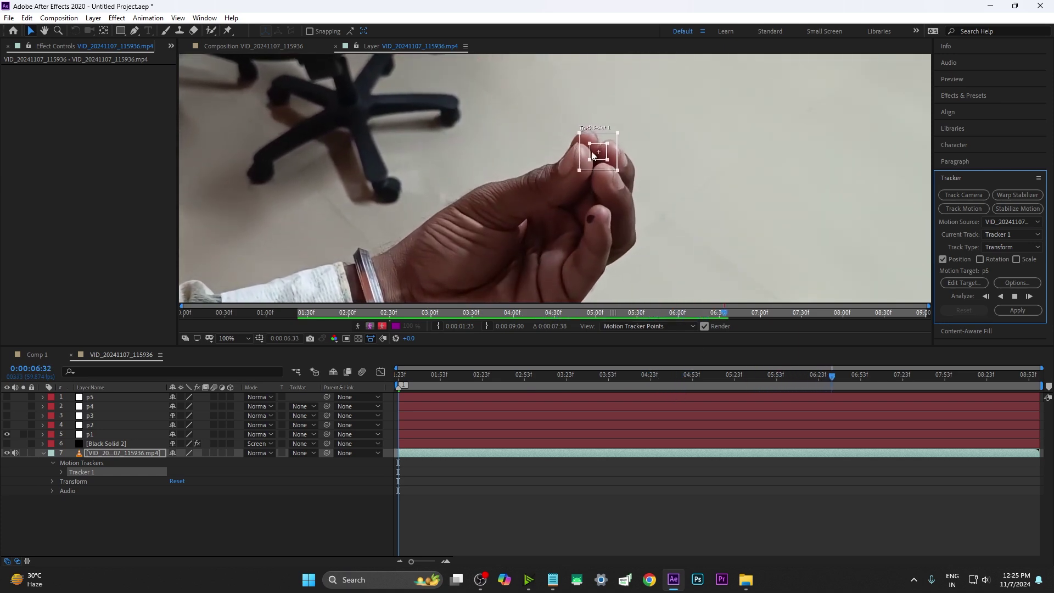
left_click(961, 286)
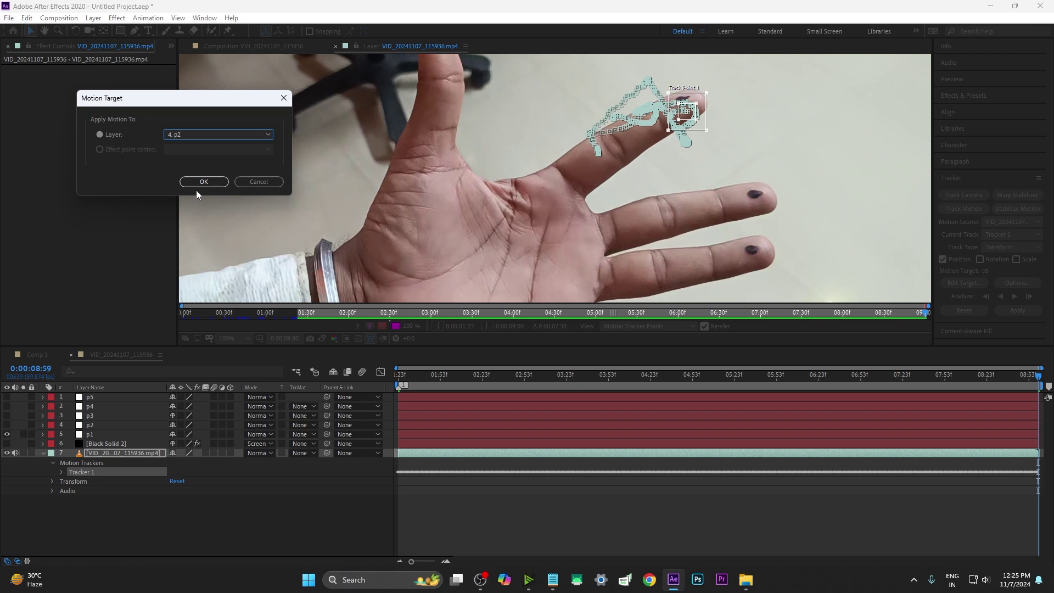
left_click(198, 191)
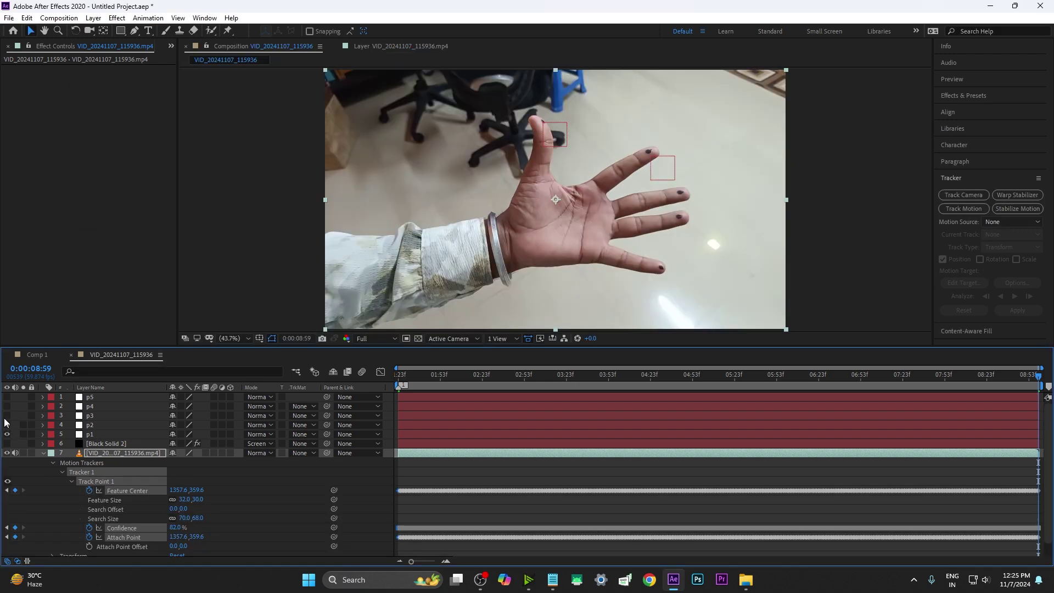
left_click_drag(7, 422, 7, 398)
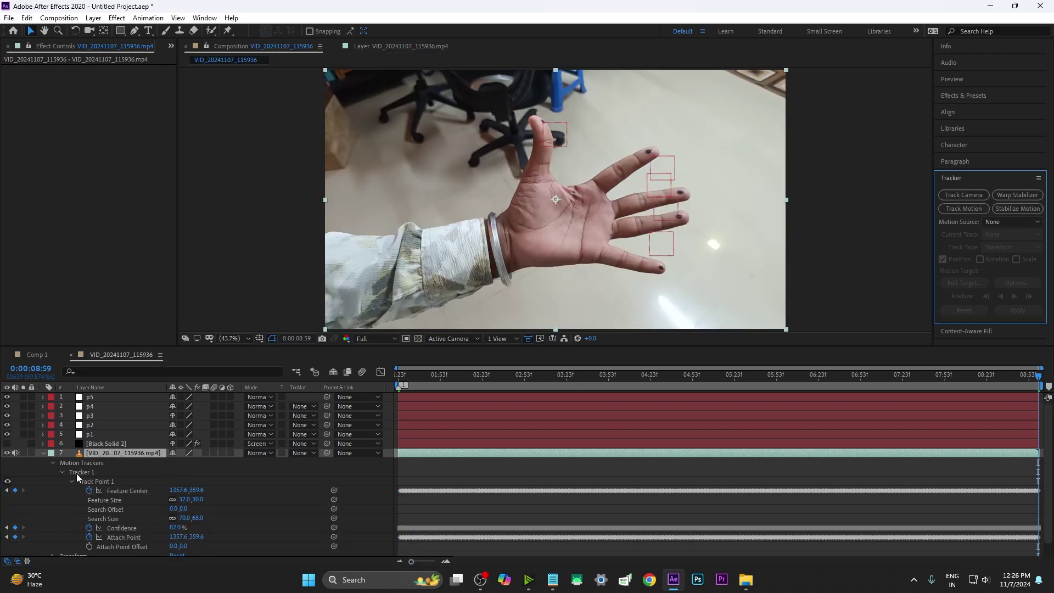
- Start a new motion track with Track Point 1 on a fingertip and an enlarged feature box
key("ctrl+z")
left_click_drag(483, 374, 810, 379)
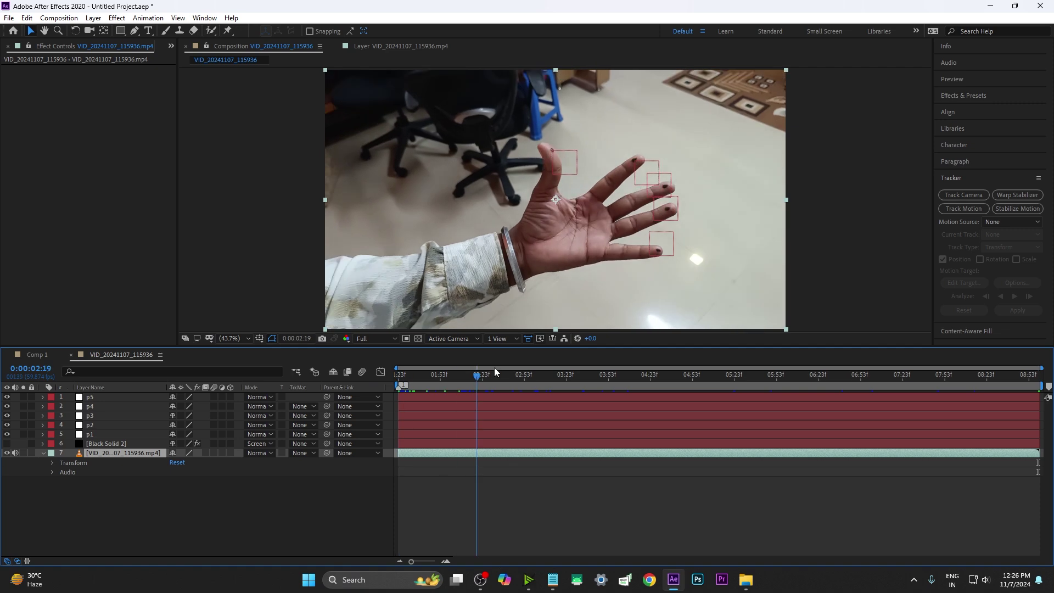
key("Home")
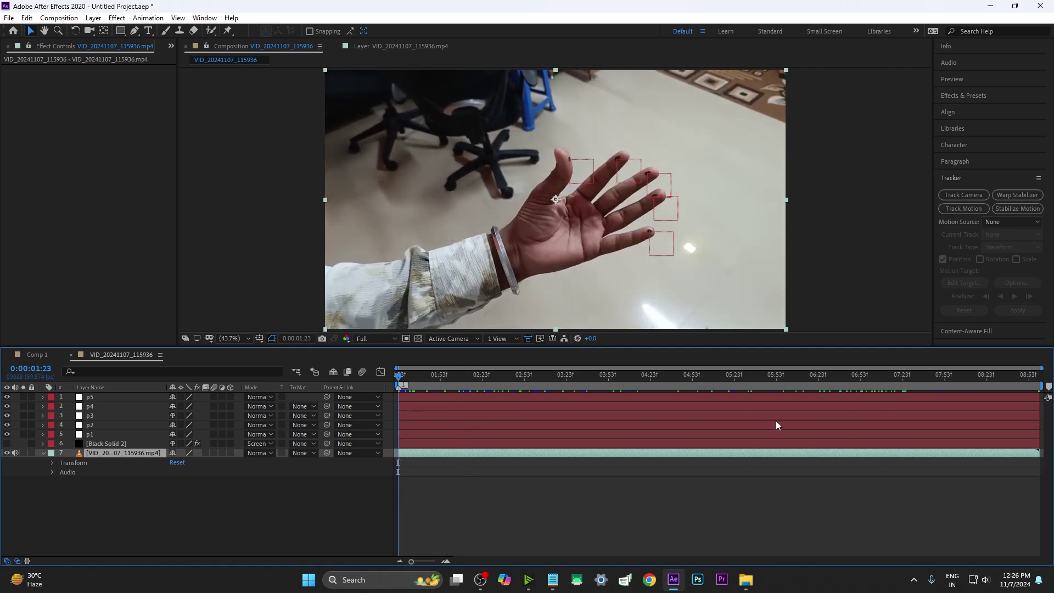
left_click(967, 209)
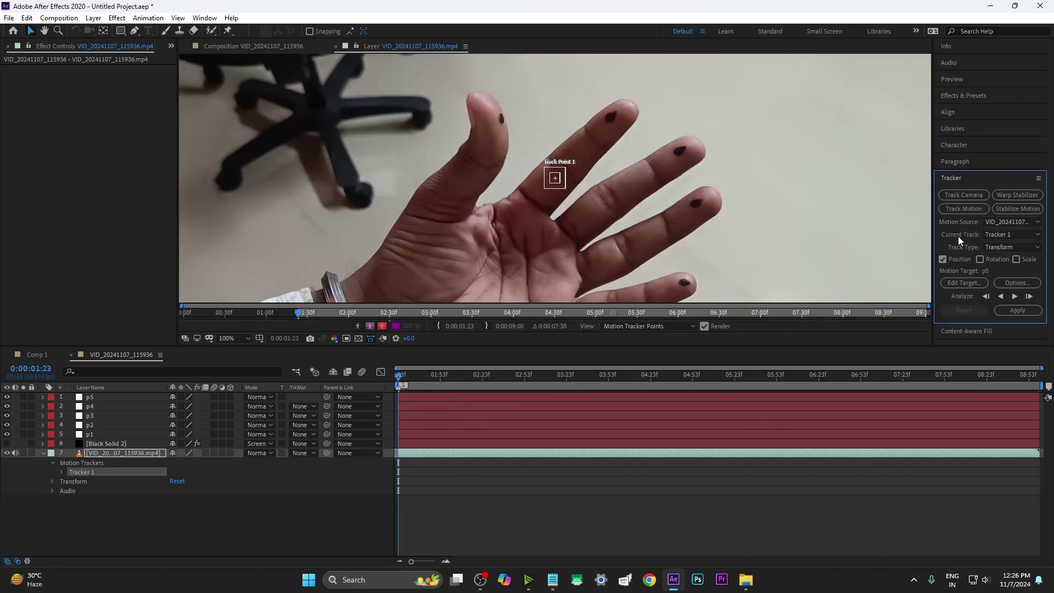
left_click_drag(557, 179, 680, 153)
left_click(693, 167)
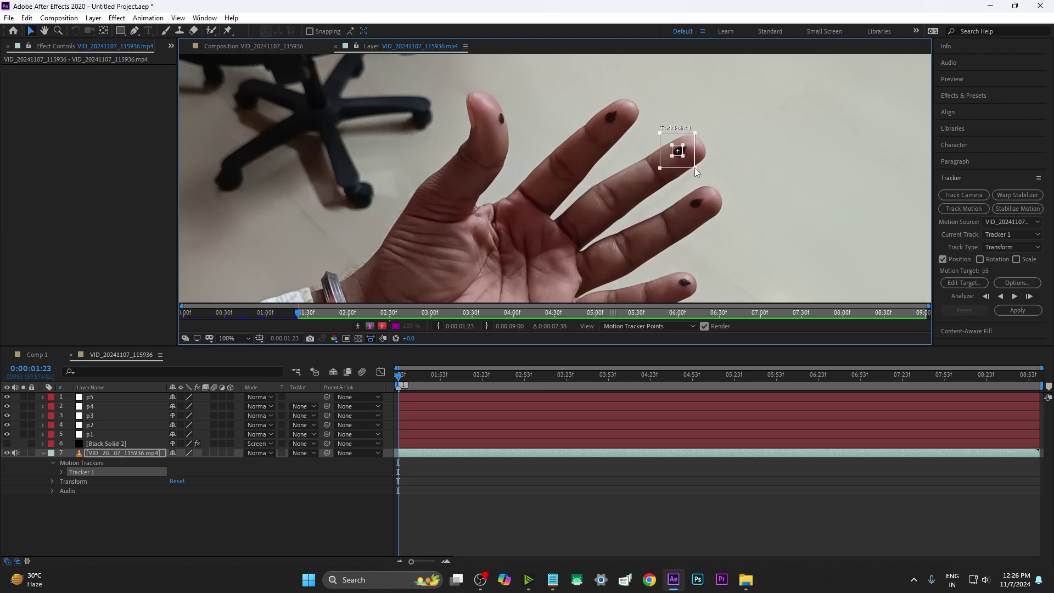
left_click_drag(683, 156, 695, 159)
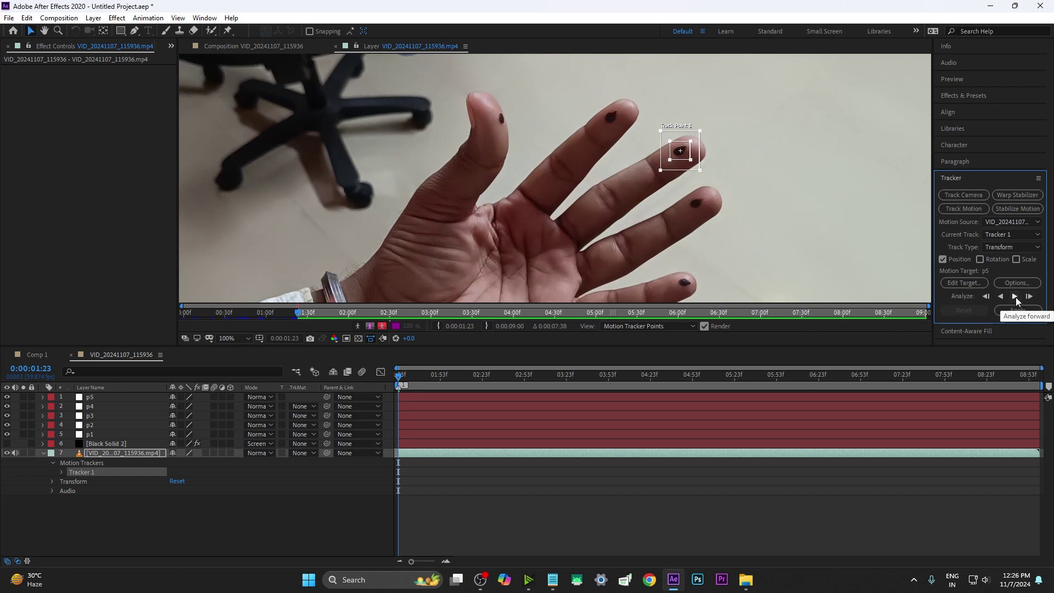
- Analyze the track forward, re-place the drifting point on the fingertip, and advance it frame by frame
left_click(1015, 297)
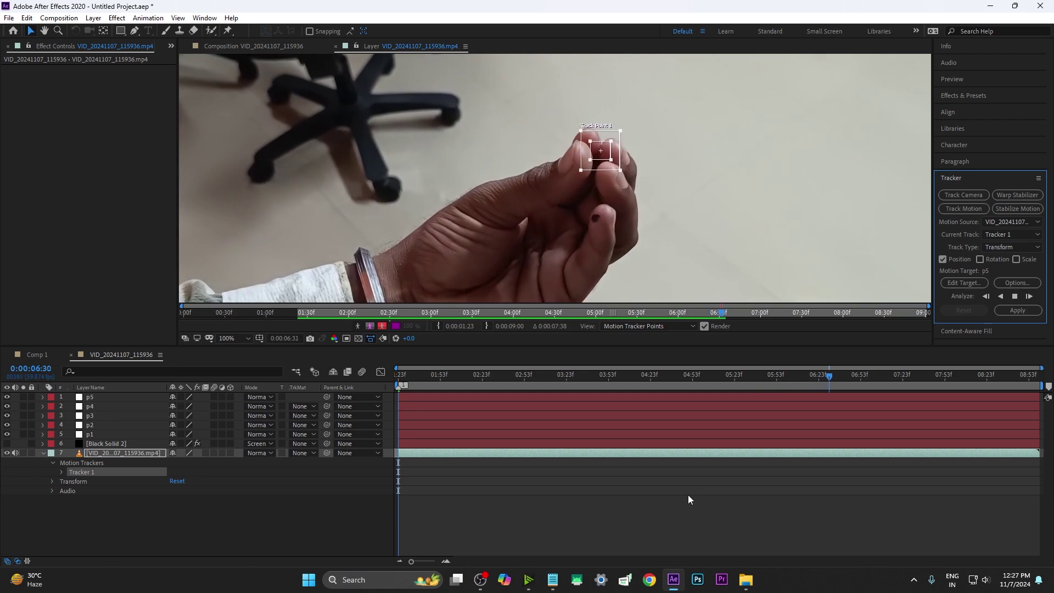
left_click_drag(904, 392, 855, 393)
mouse_move(602, 138)
left_mouse_down()
mouse_move(636, 152)
mouse_move(620, 153)
left_mouse_up()
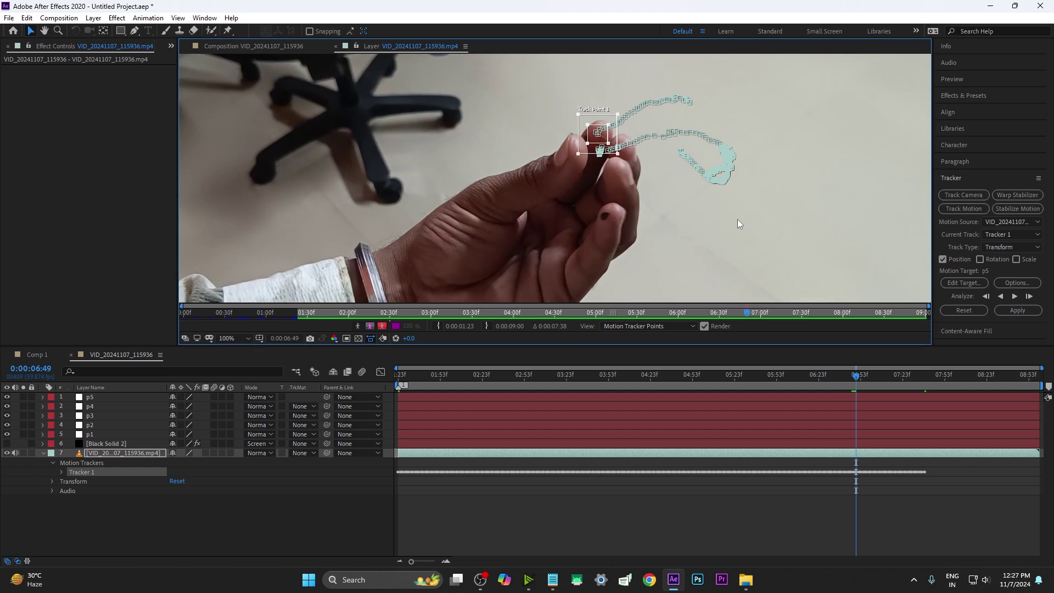
left_click(1030, 296)
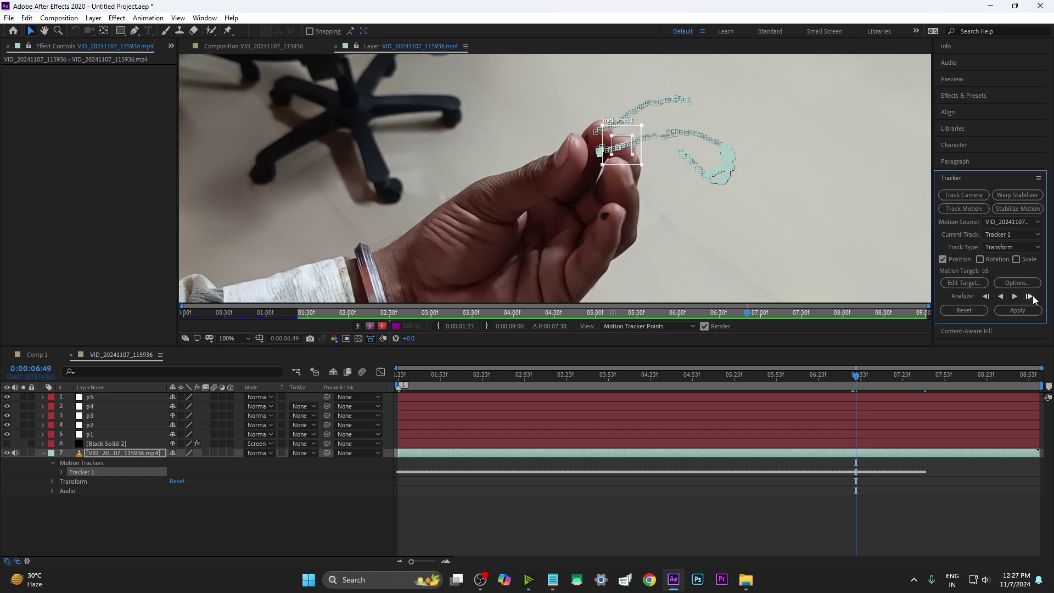
left_click(1030, 297)
left_click(1030, 296)
left_click(1030, 297)
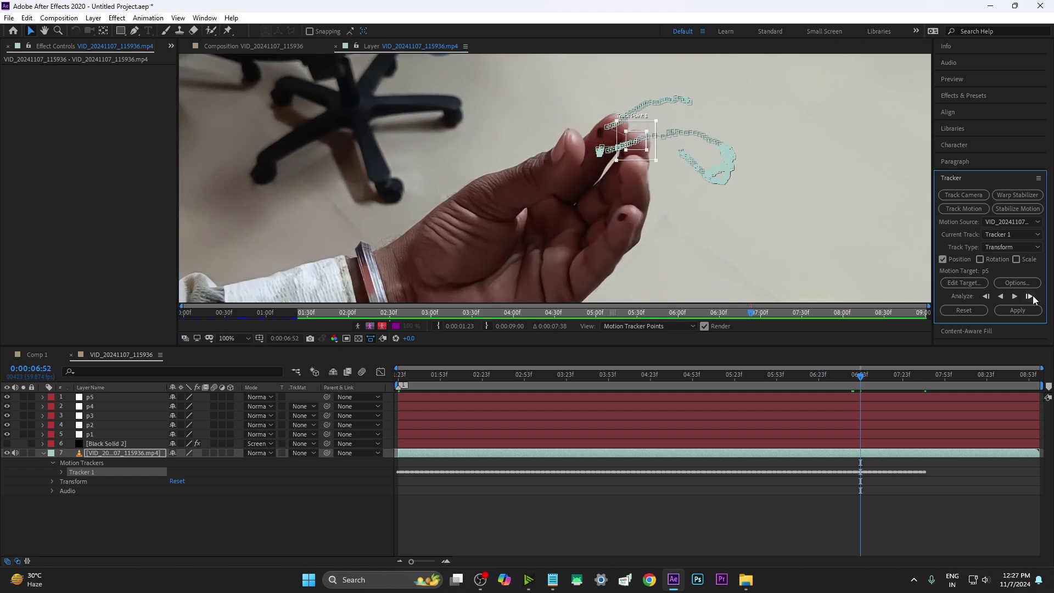
left_click(1030, 297)
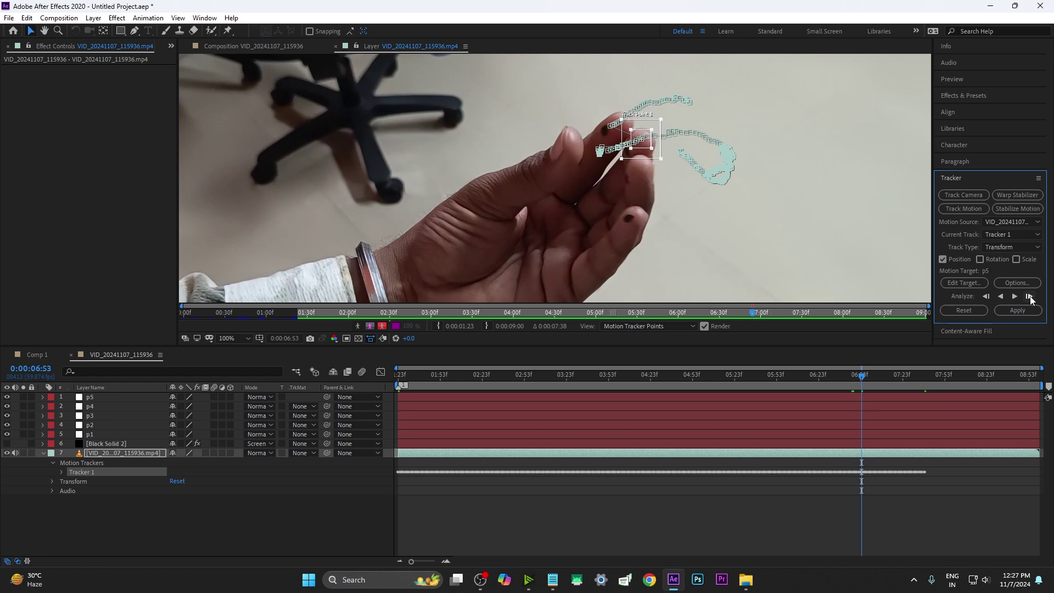
left_click(1030, 297)
left_click(1030, 297)
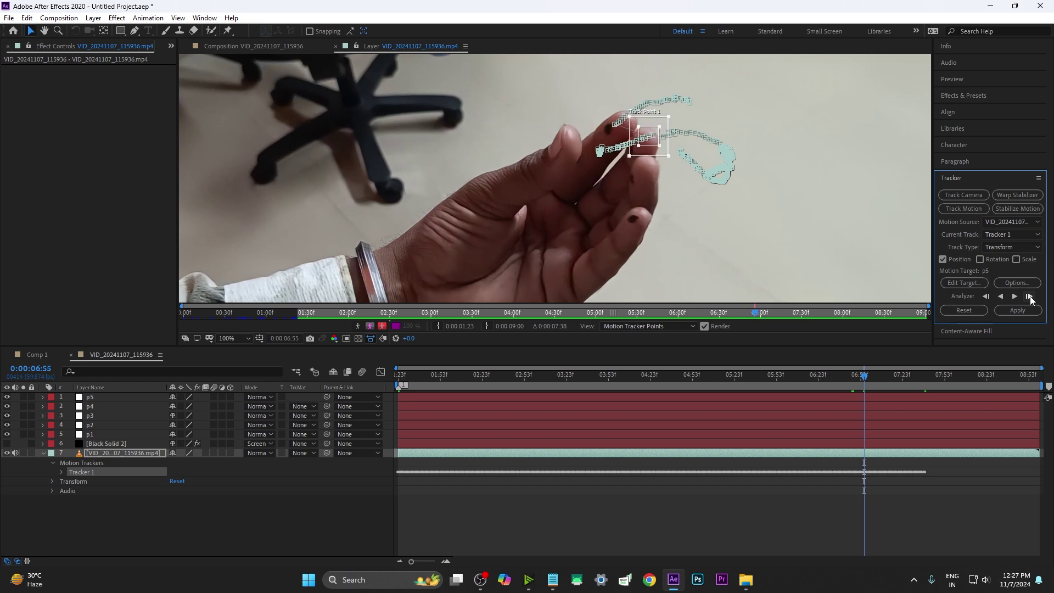
left_click(1030, 296)
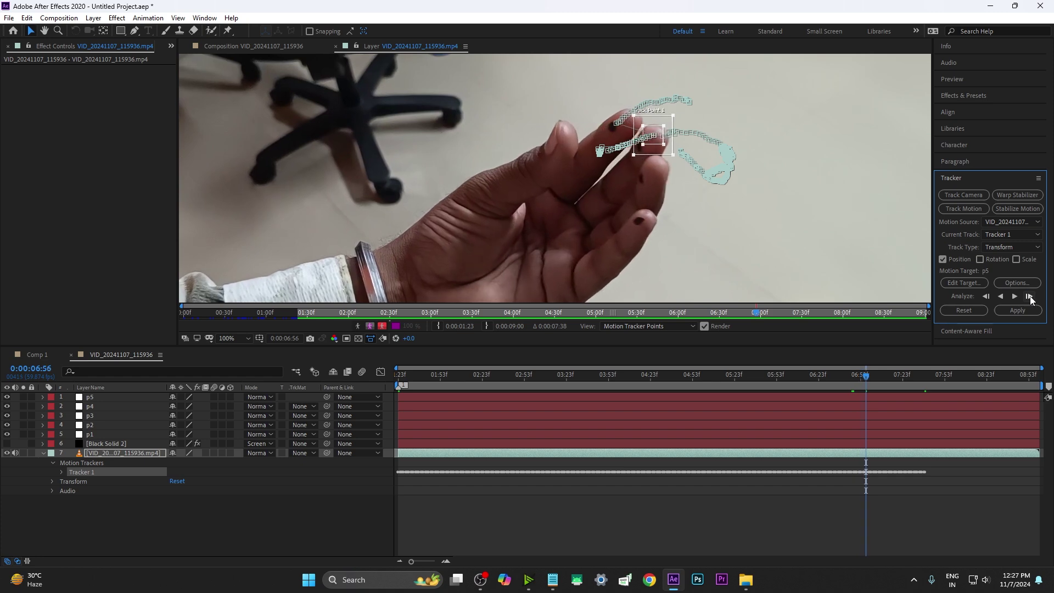
left_click(1030, 296)
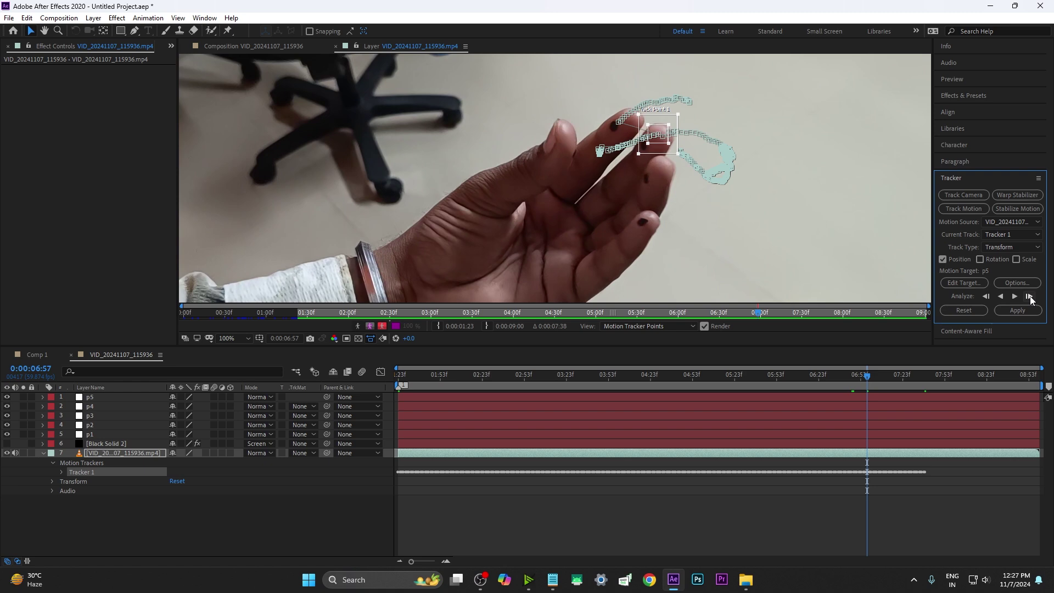
left_click(1030, 296)
left_click(1030, 297)
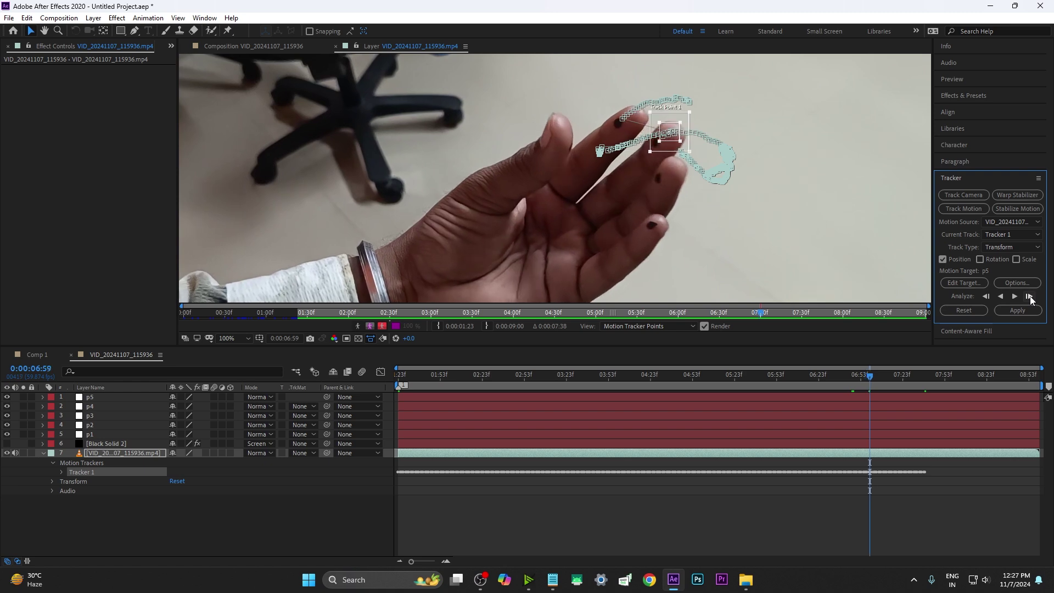
left_click(1030, 296)
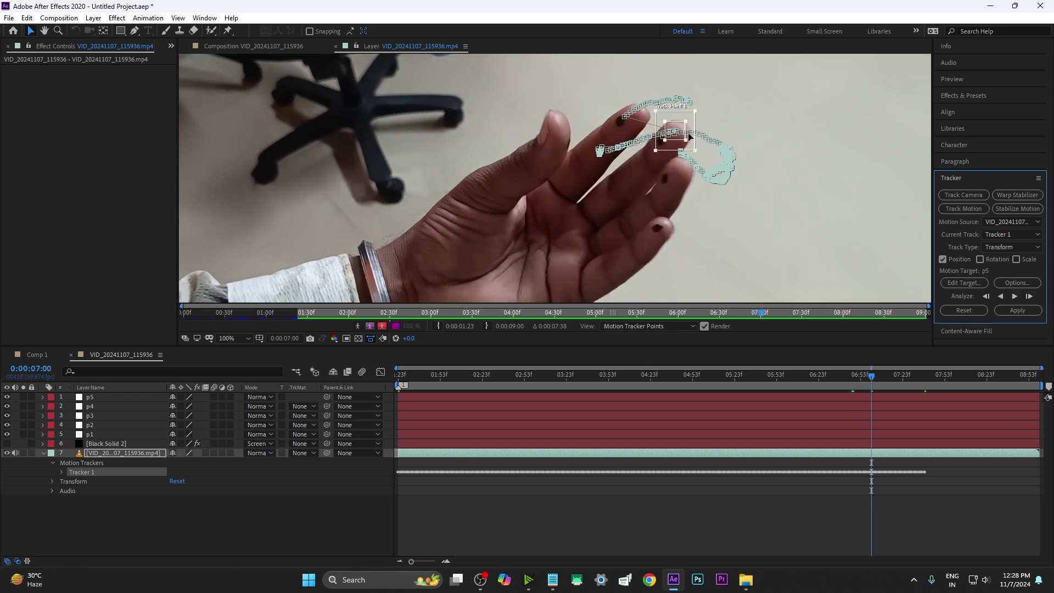
- At 7:14 realign the track point on the fingertip and analyze the rest of the clip
left_click_drag(887, 377, 890, 380)
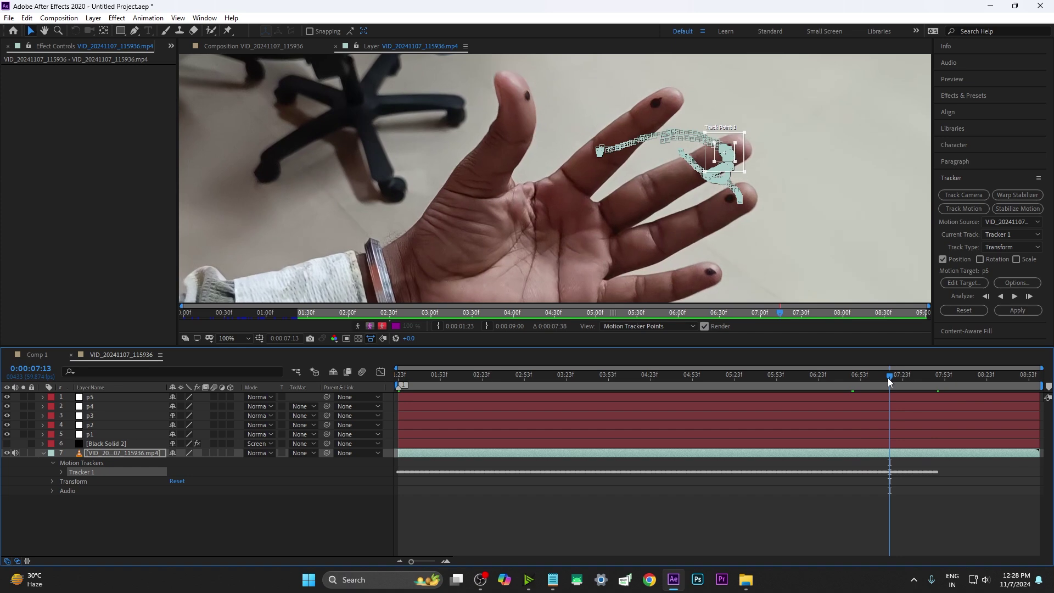
left_click(743, 169)
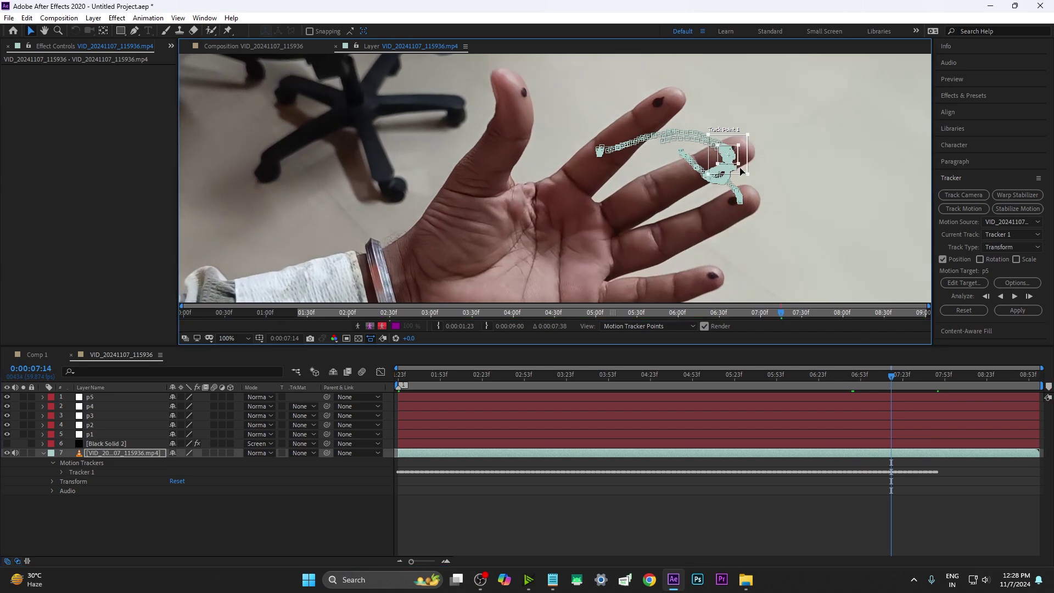
left_click_drag(742, 168, 748, 165)
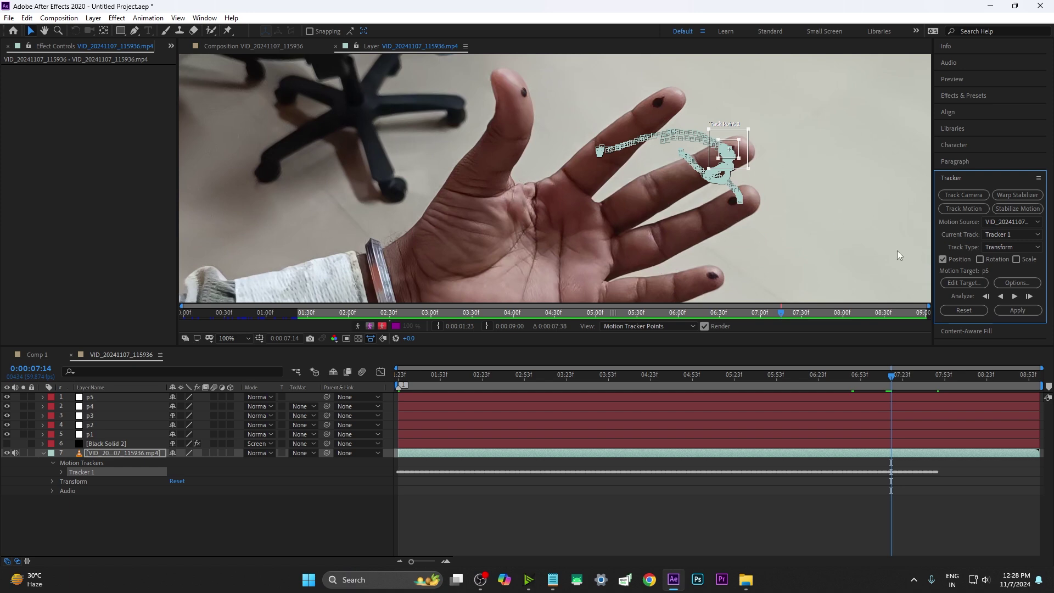
left_click(1014, 297)
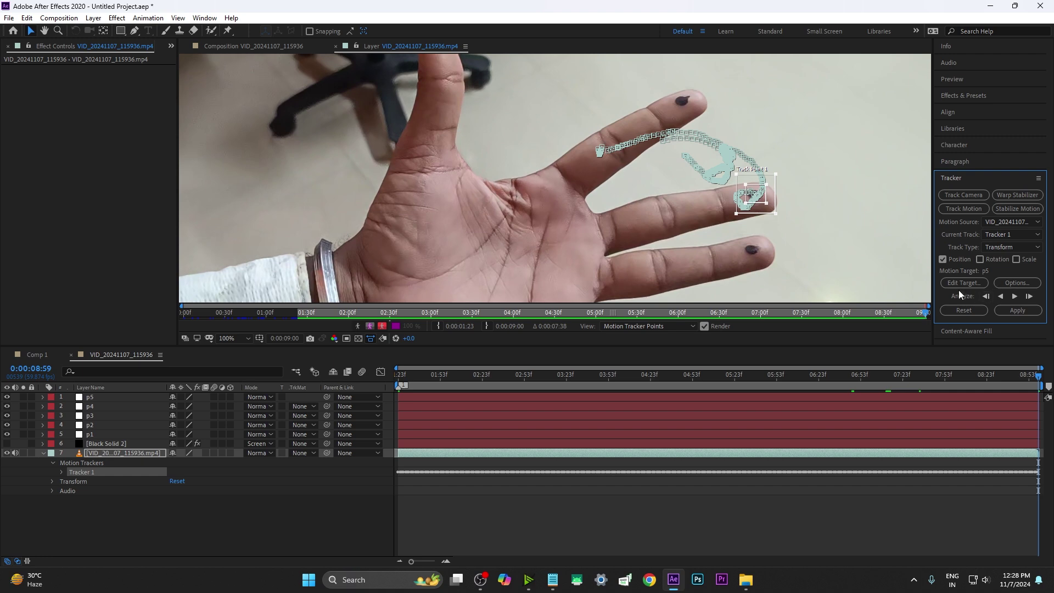
- Fix the drift at 6:23, re-analyze forward, and settle a track point on a finger's ink mark
key("ctrl+z")
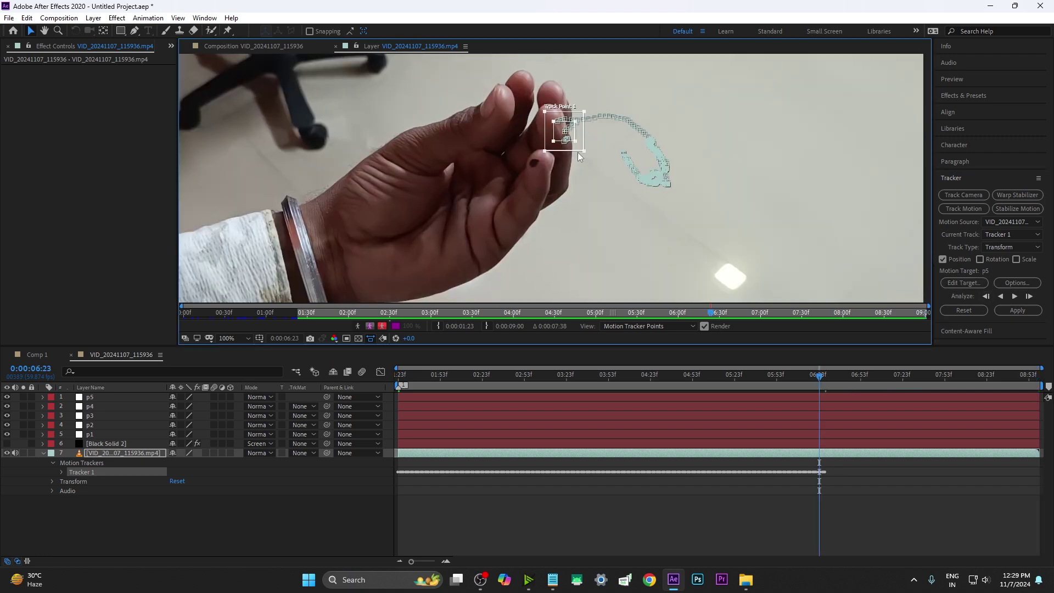
left_click_drag(571, 152, 548, 152)
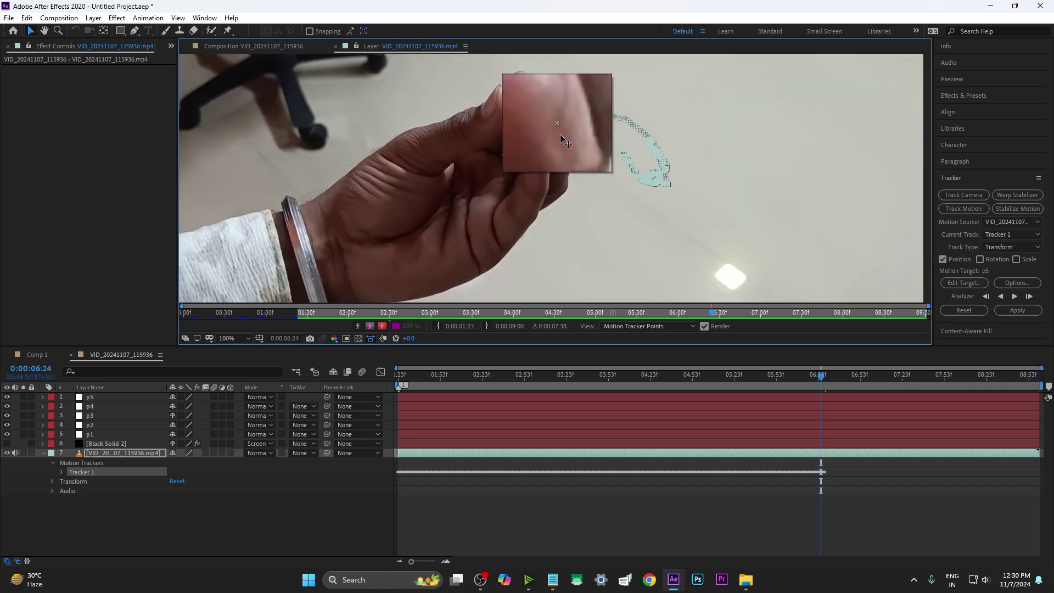
left_click(1014, 297)
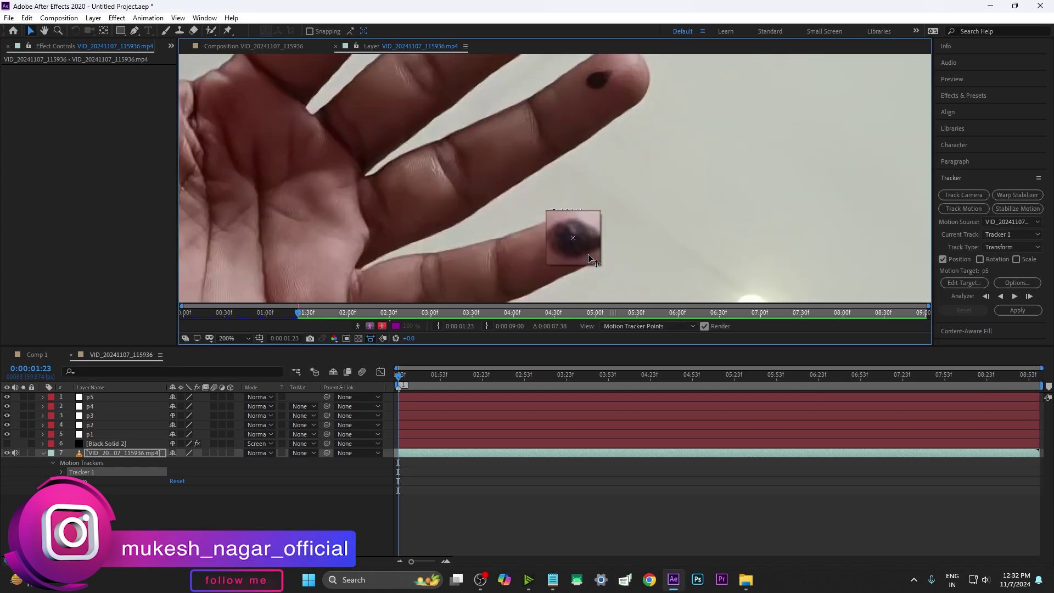
mouse_move(593, 259)
left_mouse_down()
mouse_move(616, 278)
mouse_move(593, 257)
left_mouse_up()
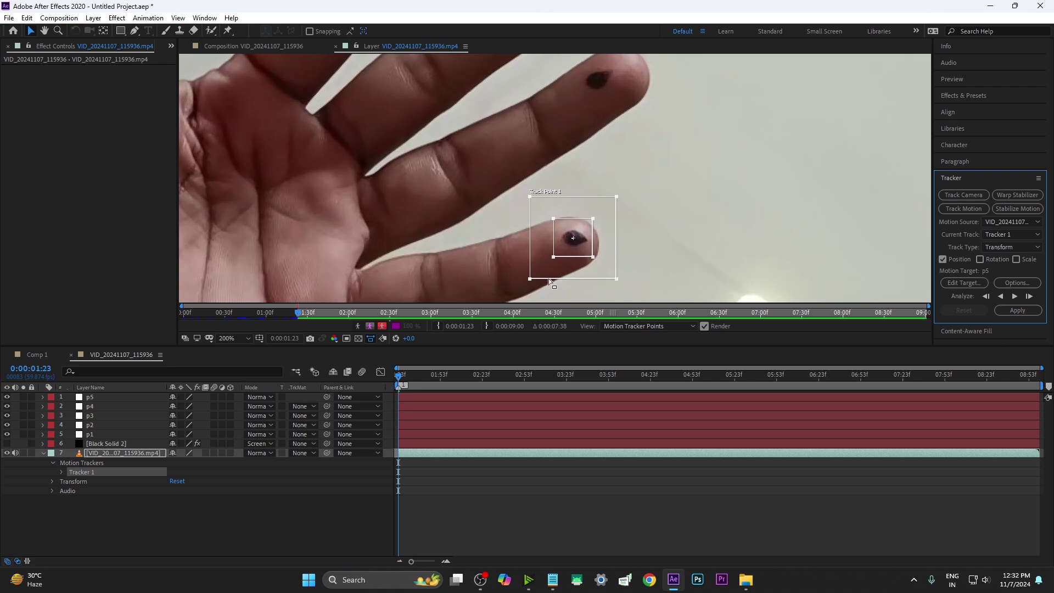
- Analyze the new fingertip track forward through to 0:00:08:59
left_click(1014, 297)
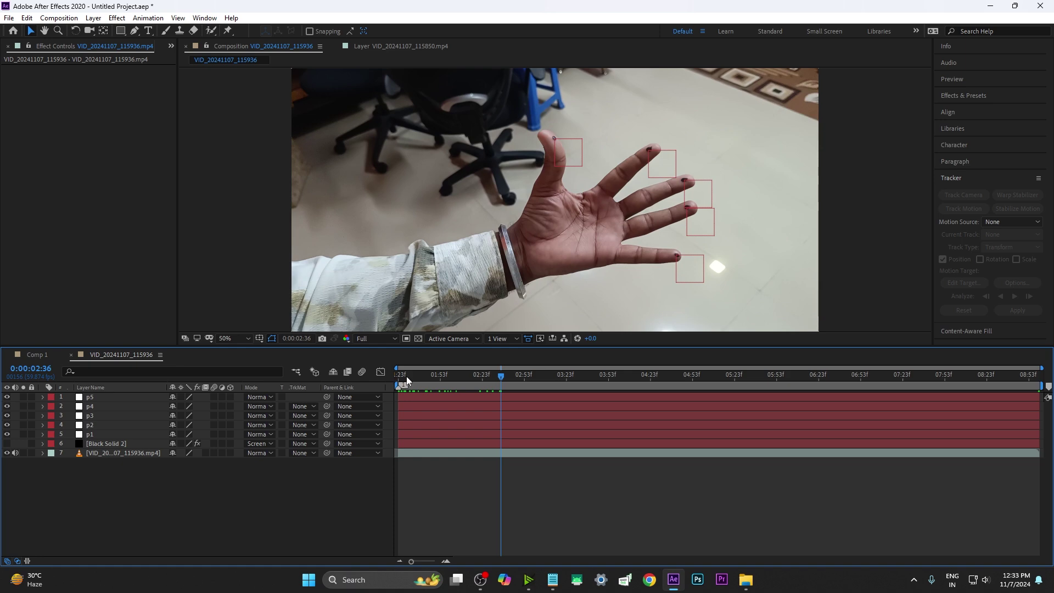
left_click(7, 443)
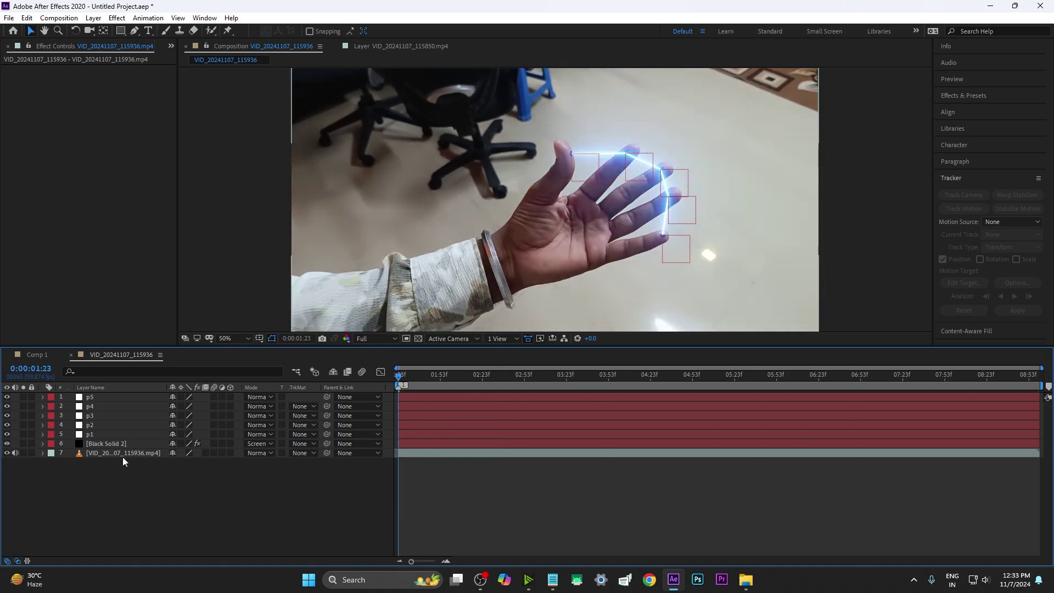
left_click(107, 443)
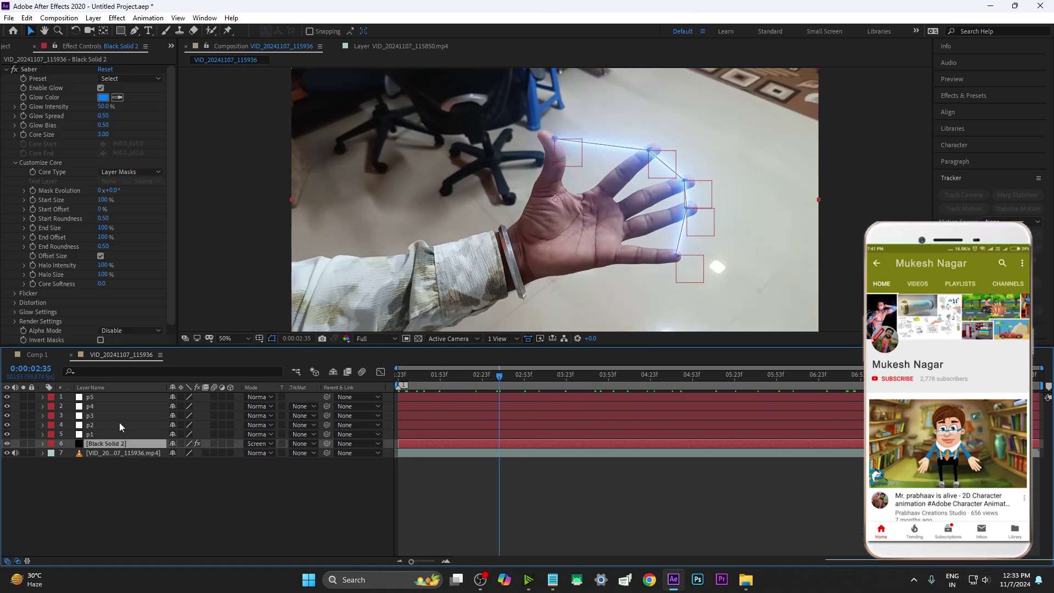
left_click(137, 79)
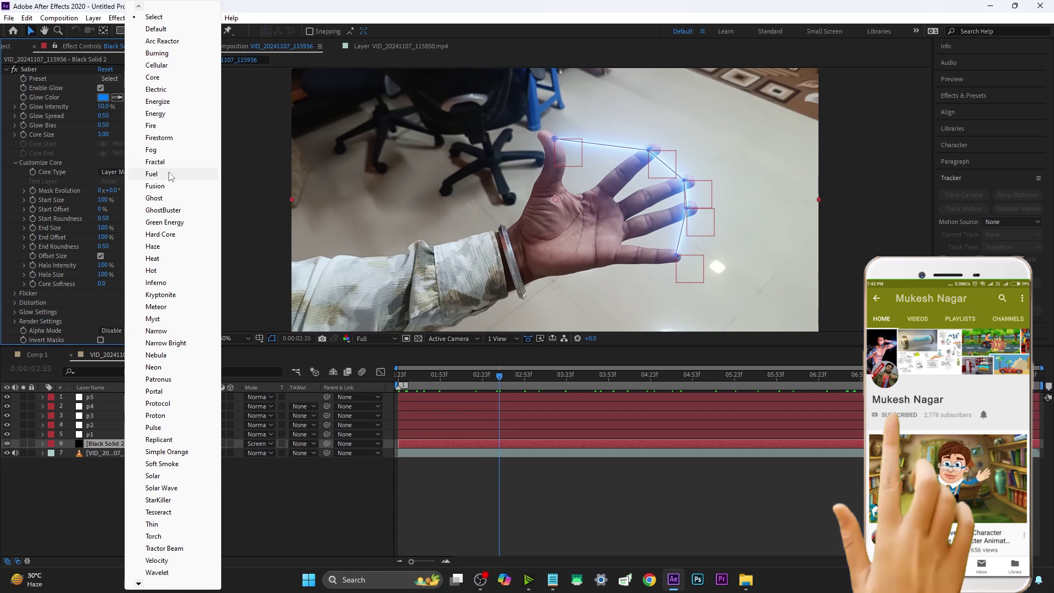
left_click(179, 114)
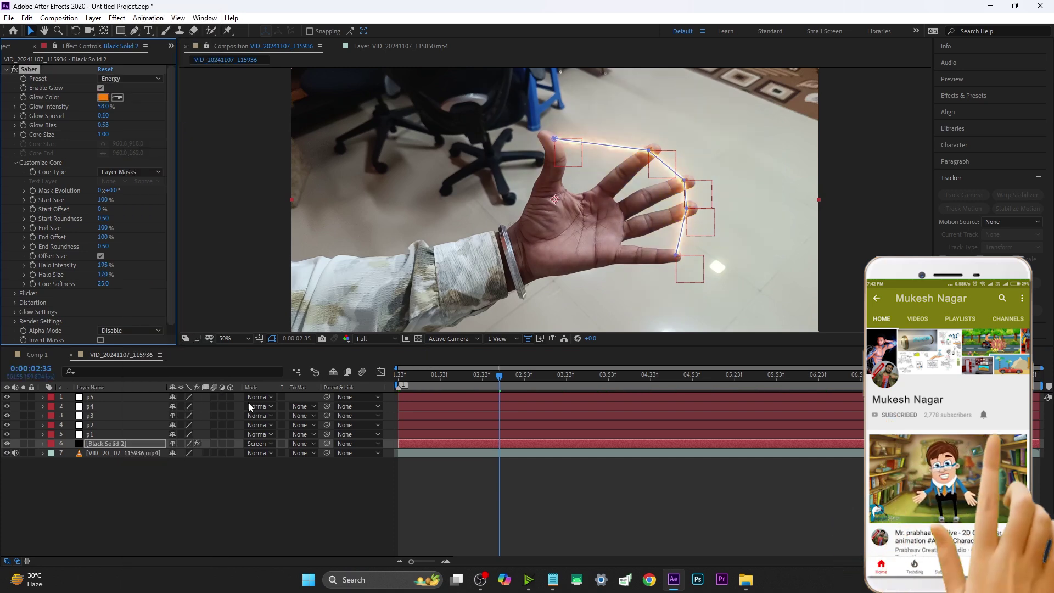
left_click(135, 513)
key("Home")
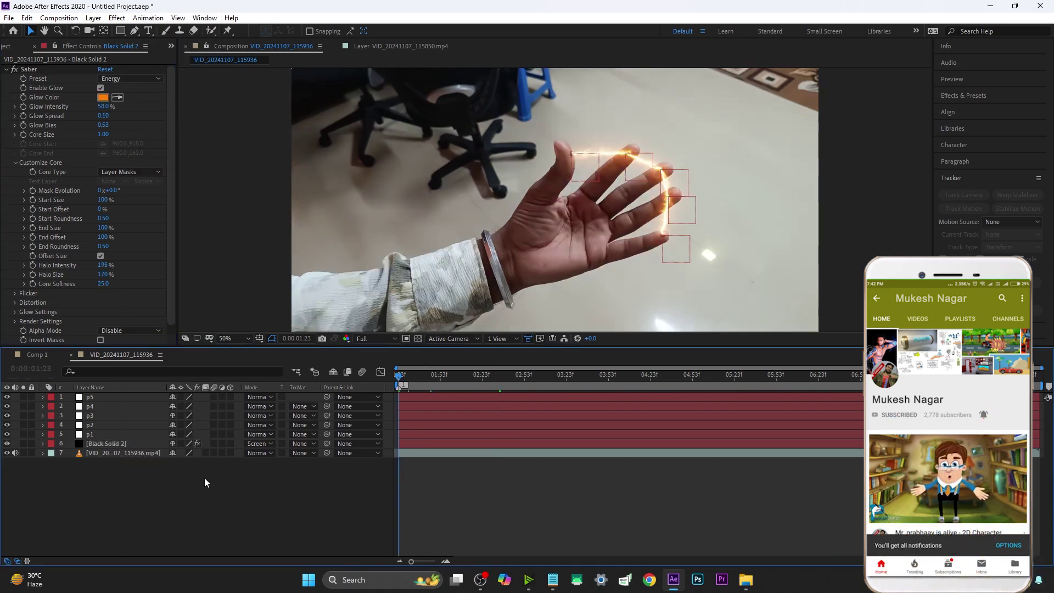
left_click(119, 445)
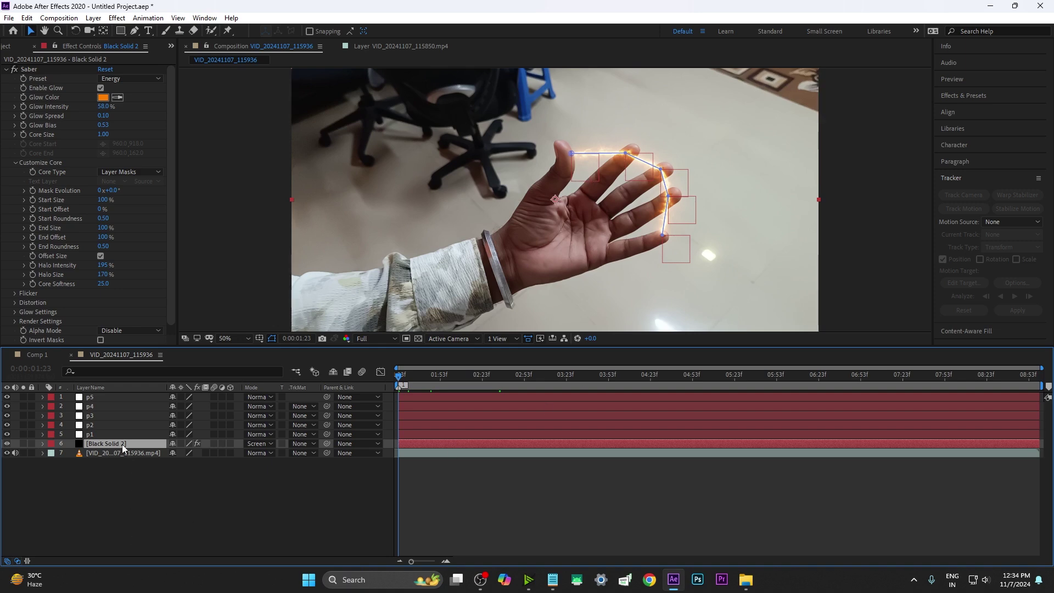
key("e")
key("e")
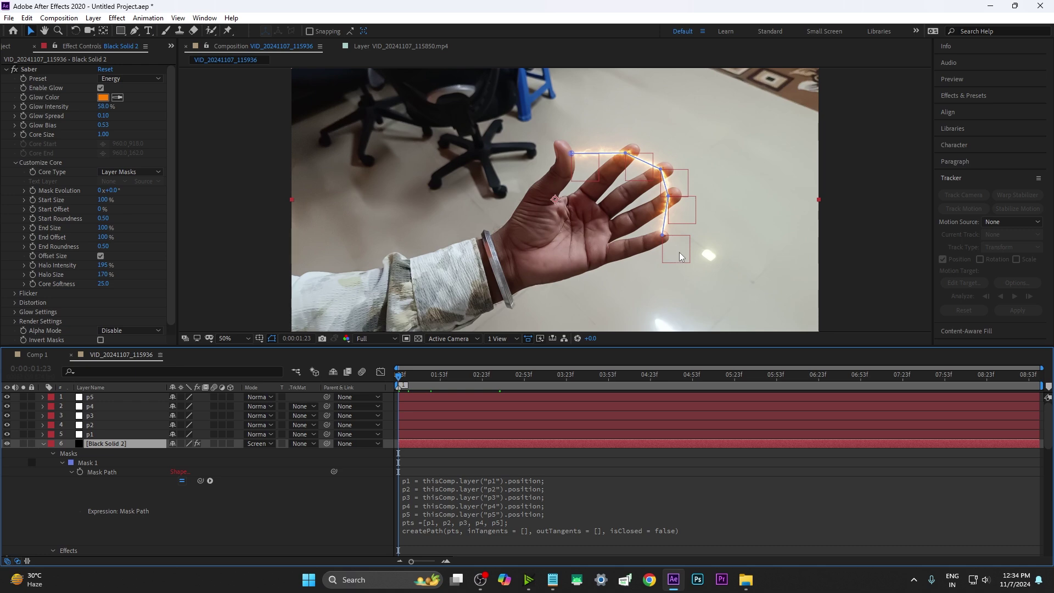
- Hide the five fingertip nulls and raise Black Solid 2's Saber Glow Intensity to 121%
left_click(44, 444)
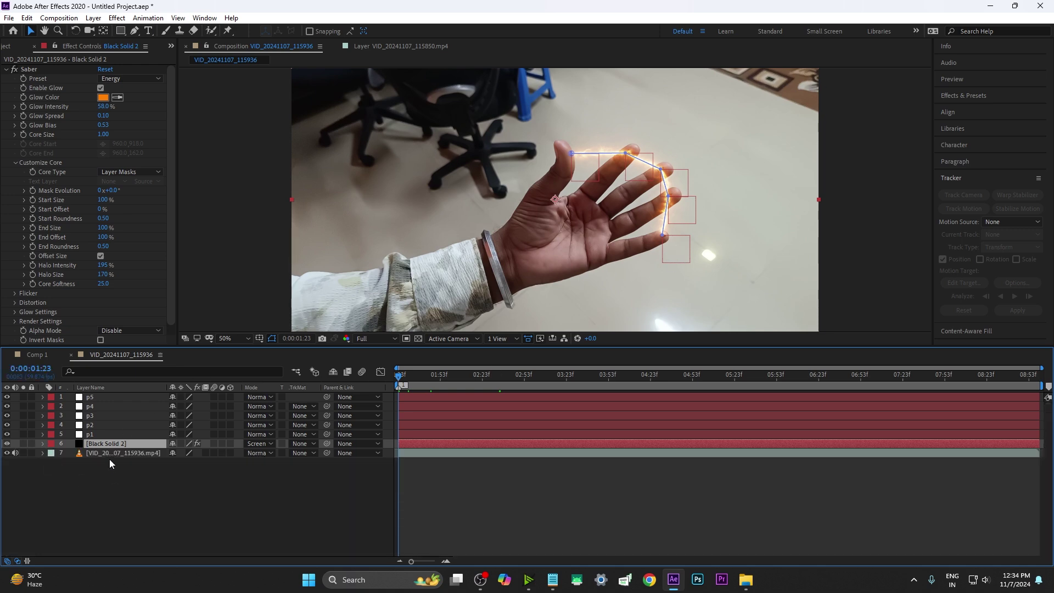
left_click(109, 456)
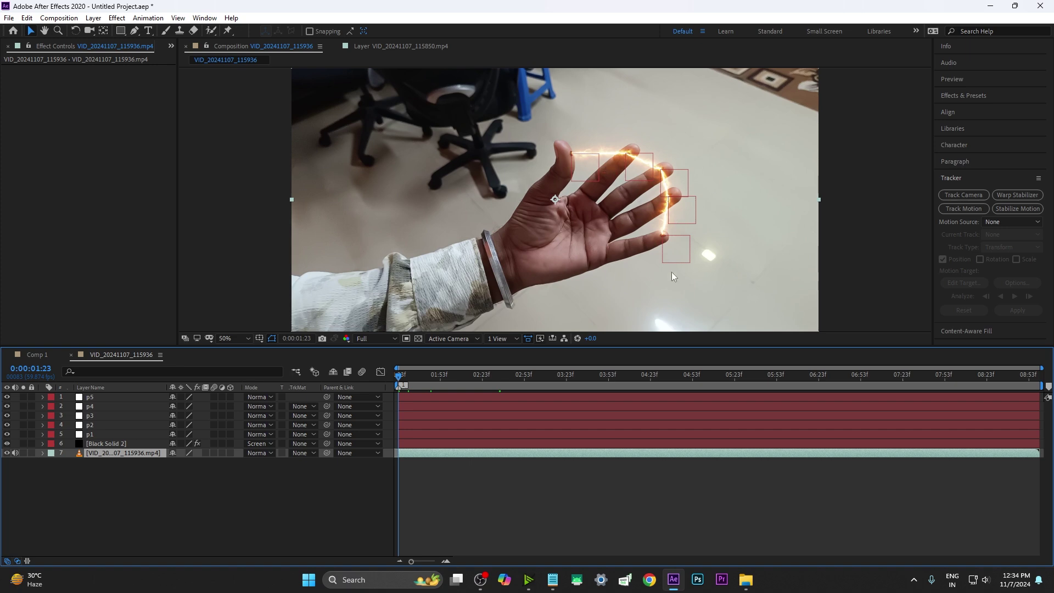
left_click(108, 444)
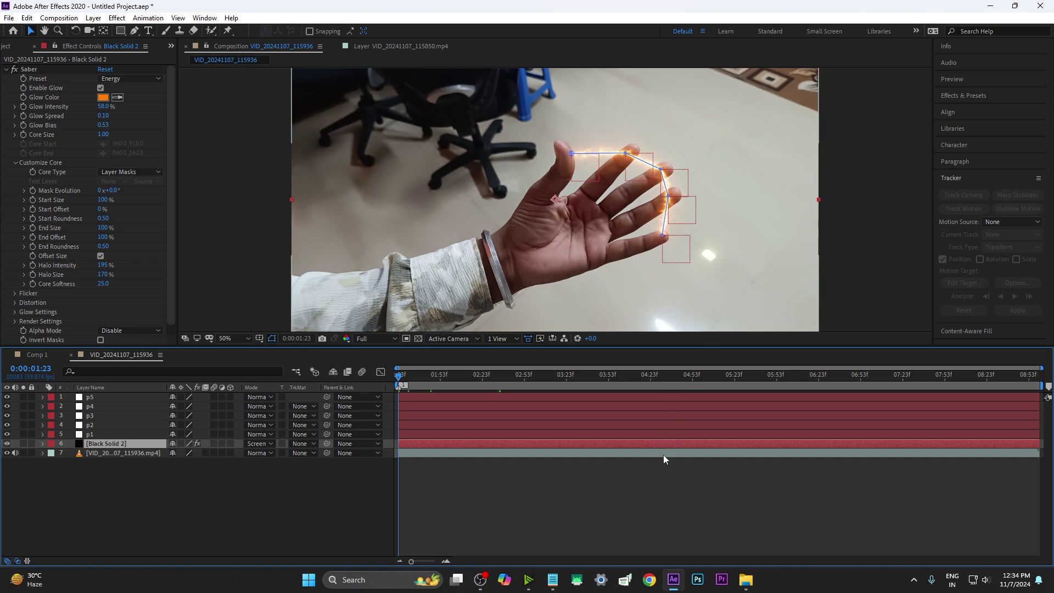
left_click(445, 490)
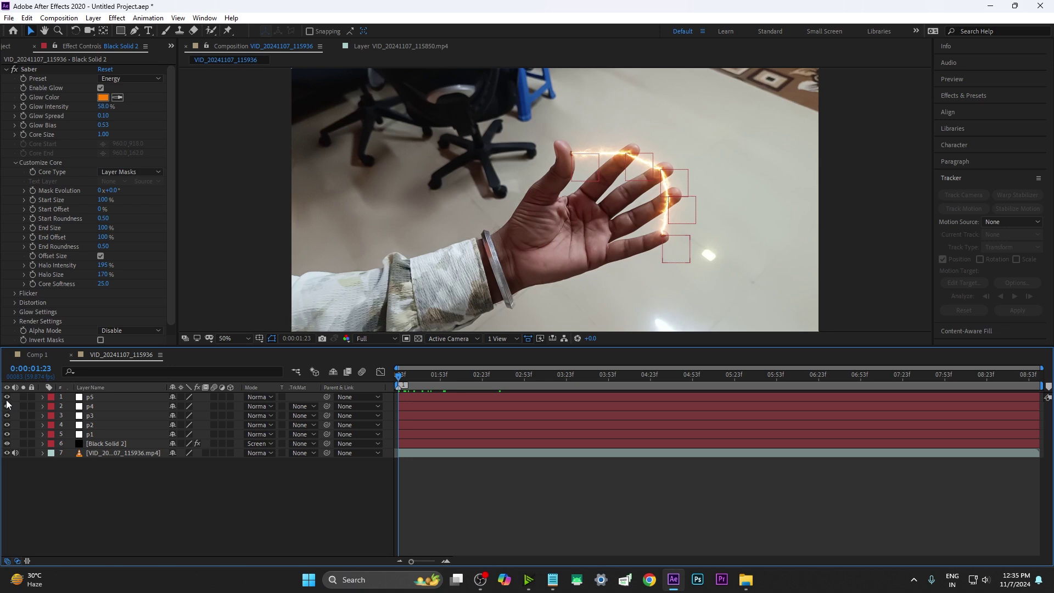
left_click_drag(7, 397, 7, 435)
left_click(420, 375)
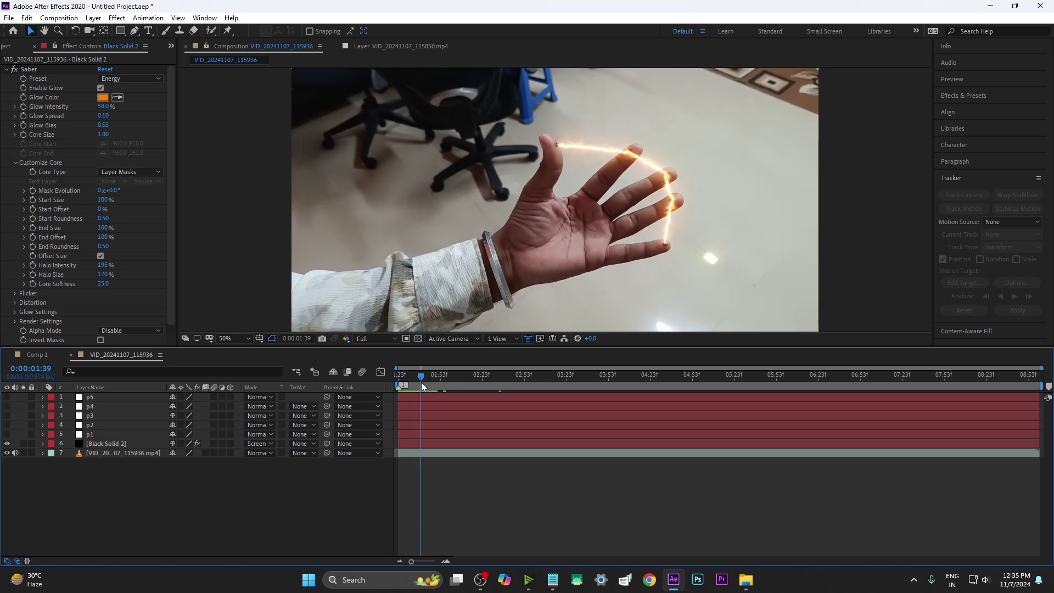
mouse_move(103, 107)
left_mouse_down()
mouse_move(147, 112)
mouse_move(137, 111)
left_mouse_up()
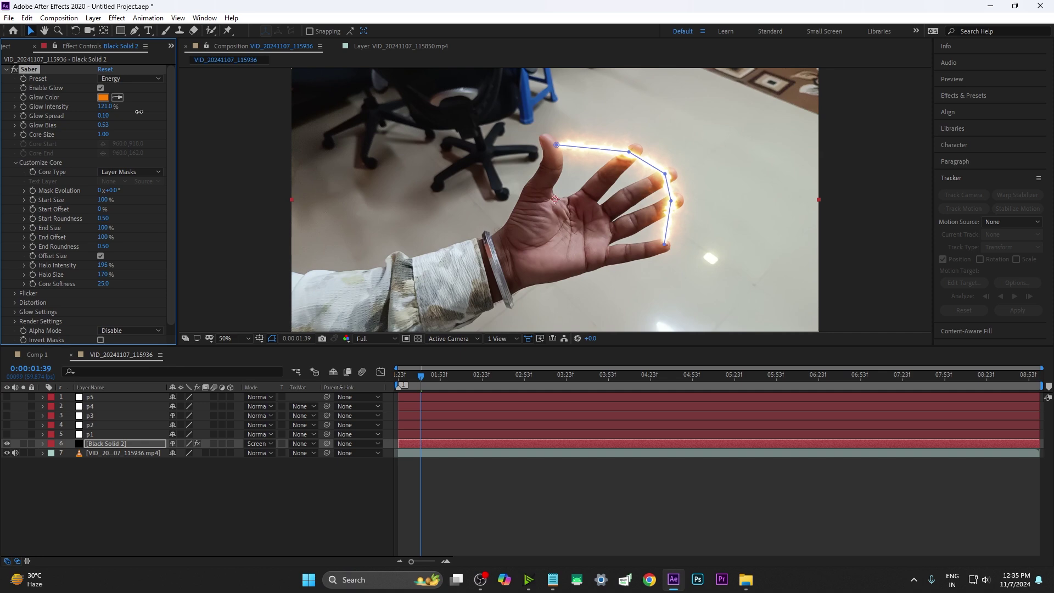
- Switch the Saber preset to Electric and preview the new beam
left_click(144, 78)
left_click(165, 90)
key("space")
key("space")
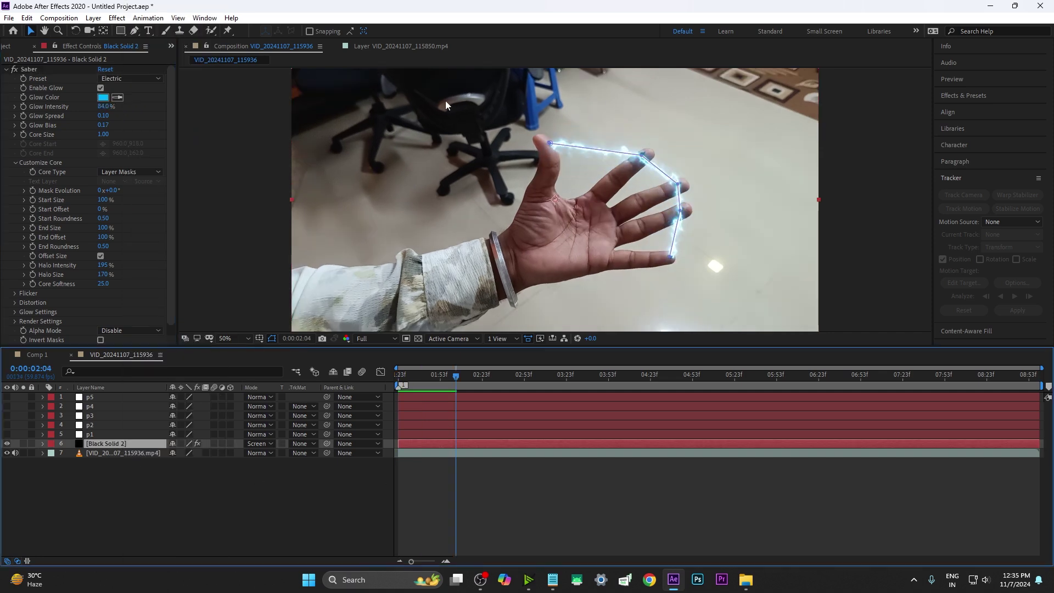
- Show Mask 1's path, undo an accidental mask move, and collapse the solid layer
left_click(135, 31)
key("v")
left_click(137, 30)
key("u")
key("u")
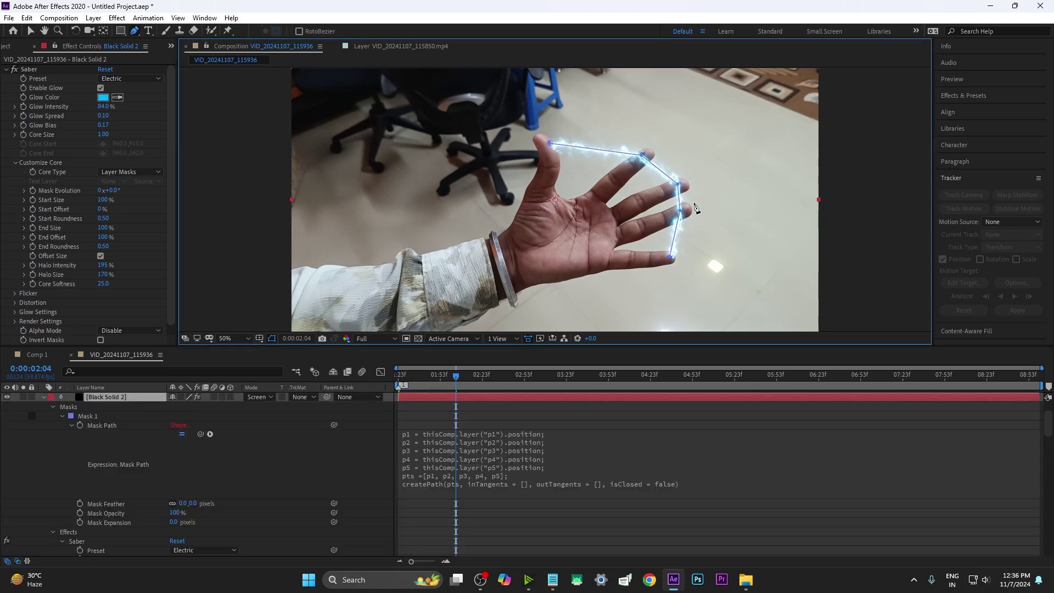
left_click(100, 413)
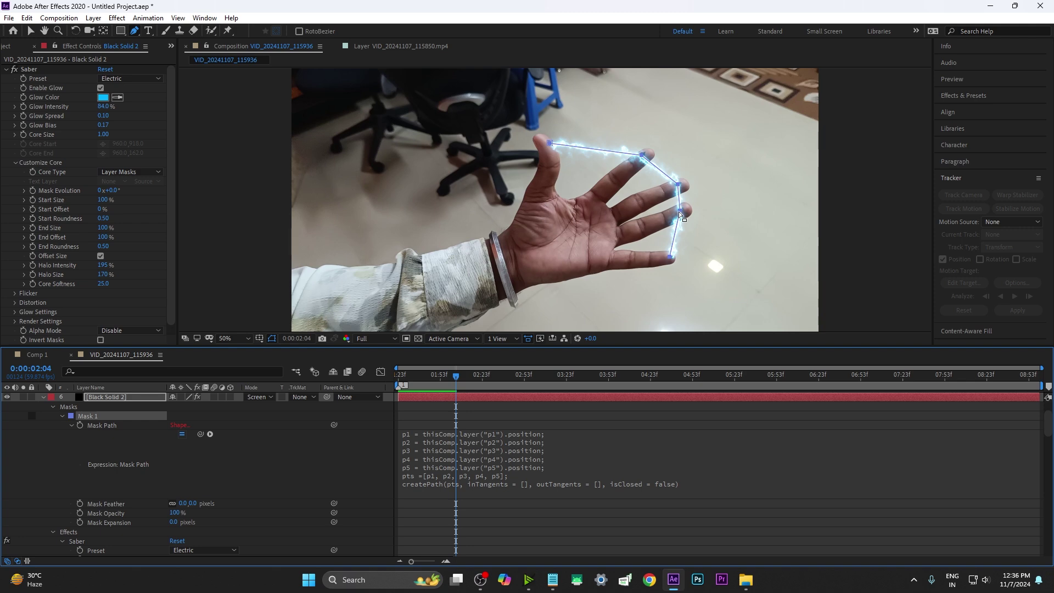
left_click_drag(650, 155, 645, 198)
key("ctrl+z")
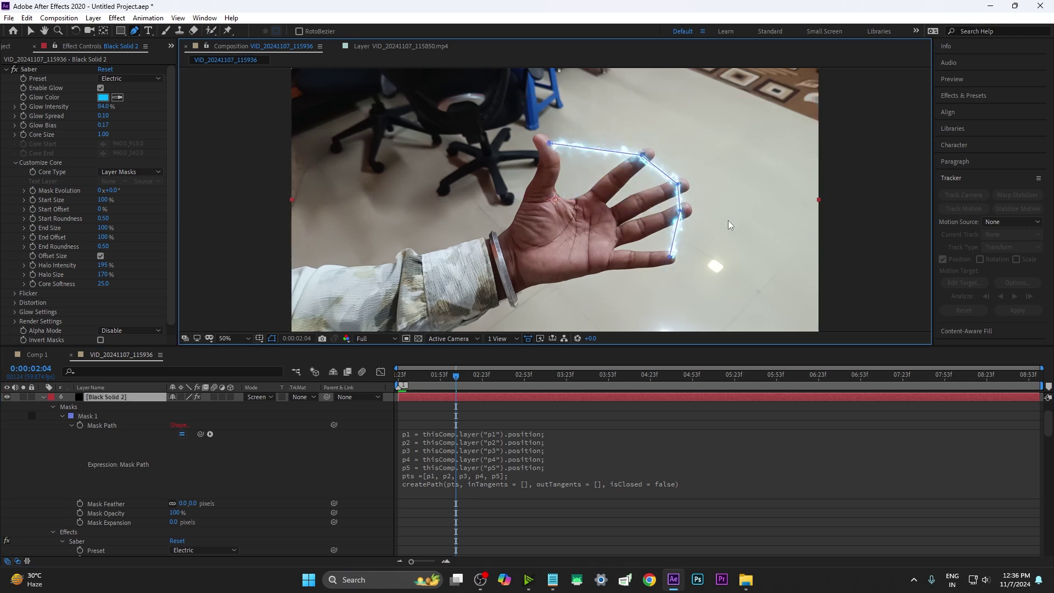
left_click(55, 402)
left_click(44, 397)
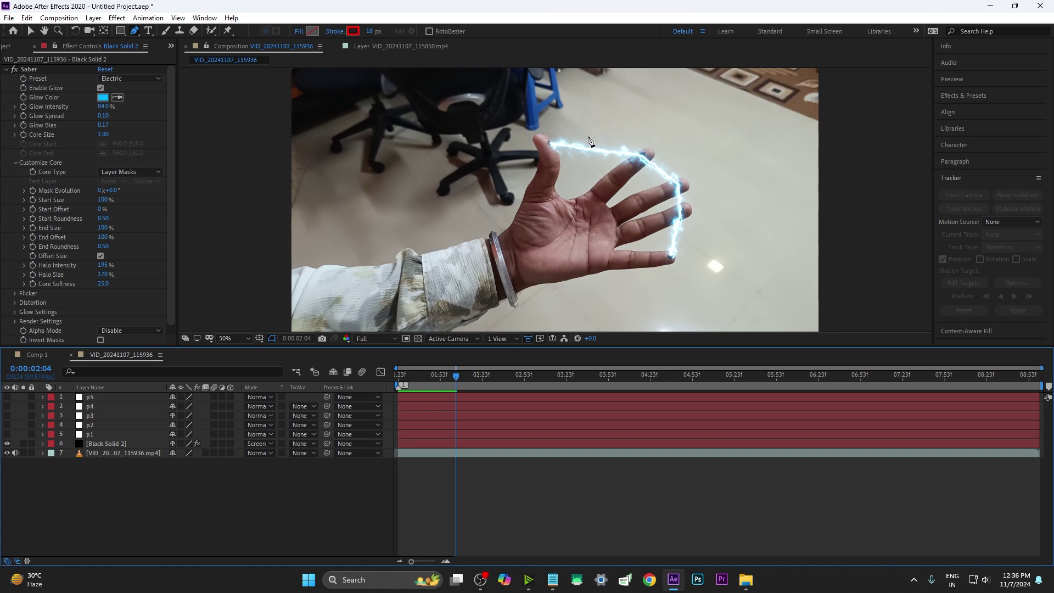
- Scrub through the clip to preview the electric beam following the fingertips
left_click_drag(420, 378, 644, 381)
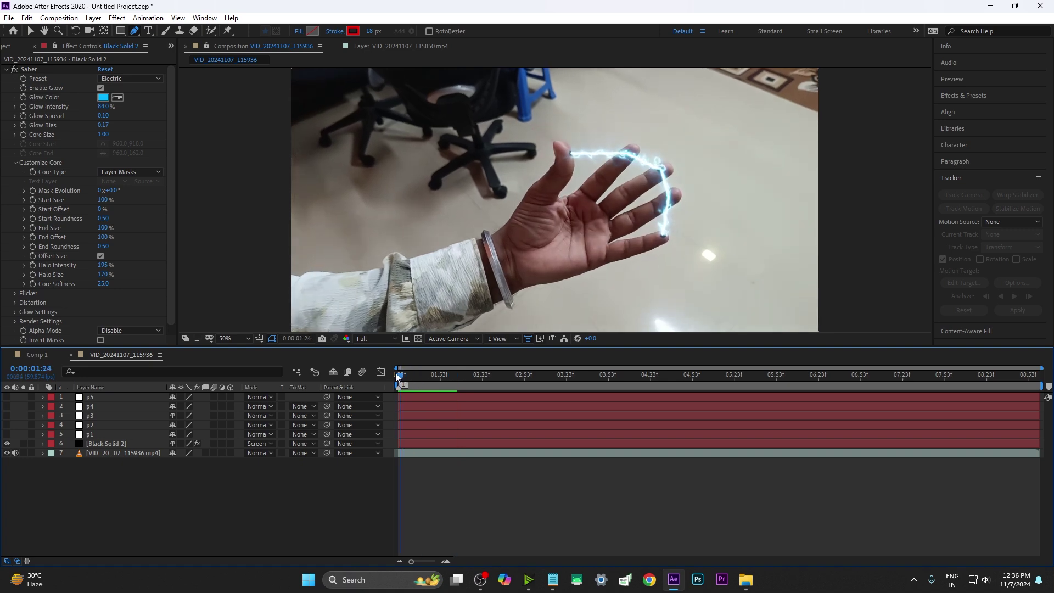
left_click(503, 376)
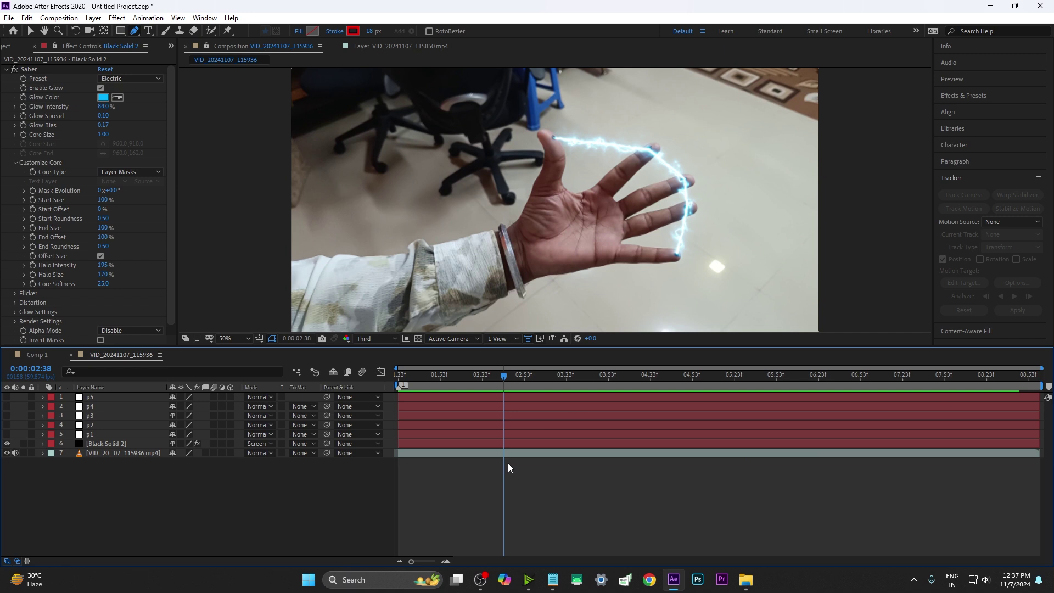
left_click_drag(470, 381, 705, 387)
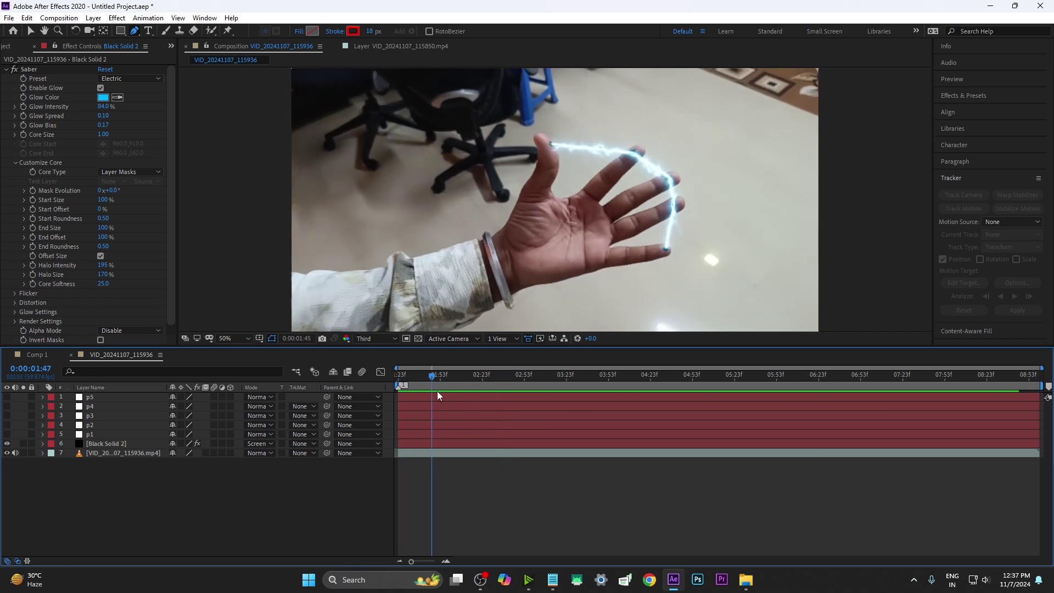
left_click_drag(634, 376, 589, 396)
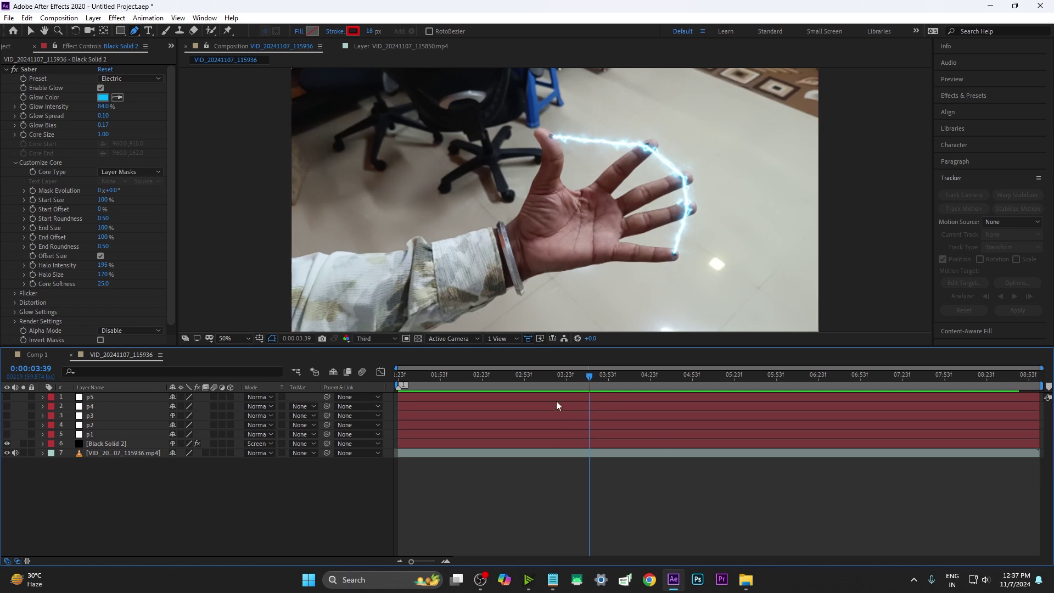
mouse_move(510, 383)
left_mouse_down()
mouse_move(769, 446)
mouse_move(755, 401)
left_mouse_up()
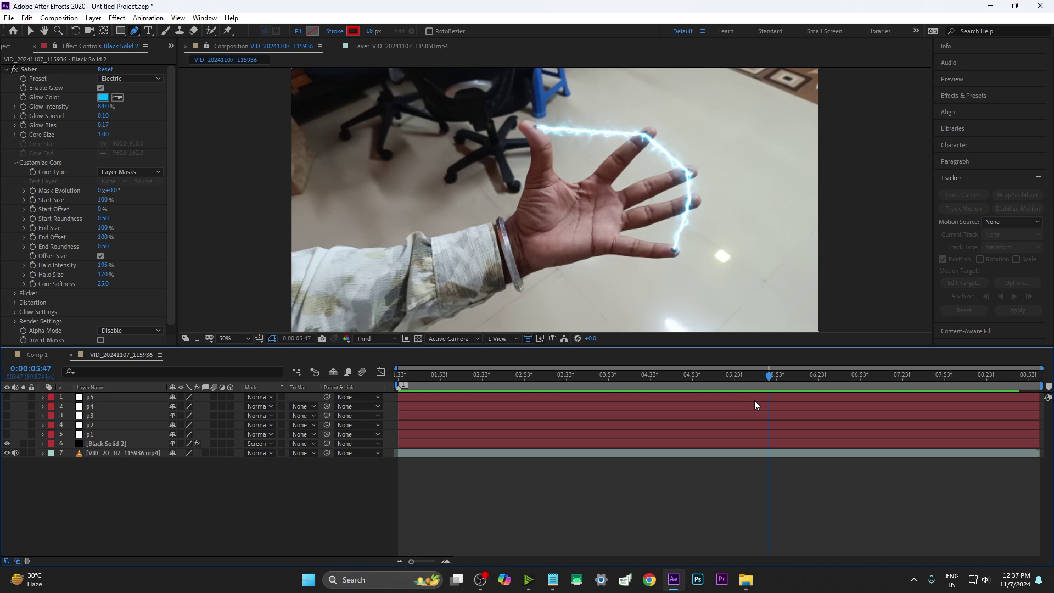
left_click_drag(759, 383, 735, 387)
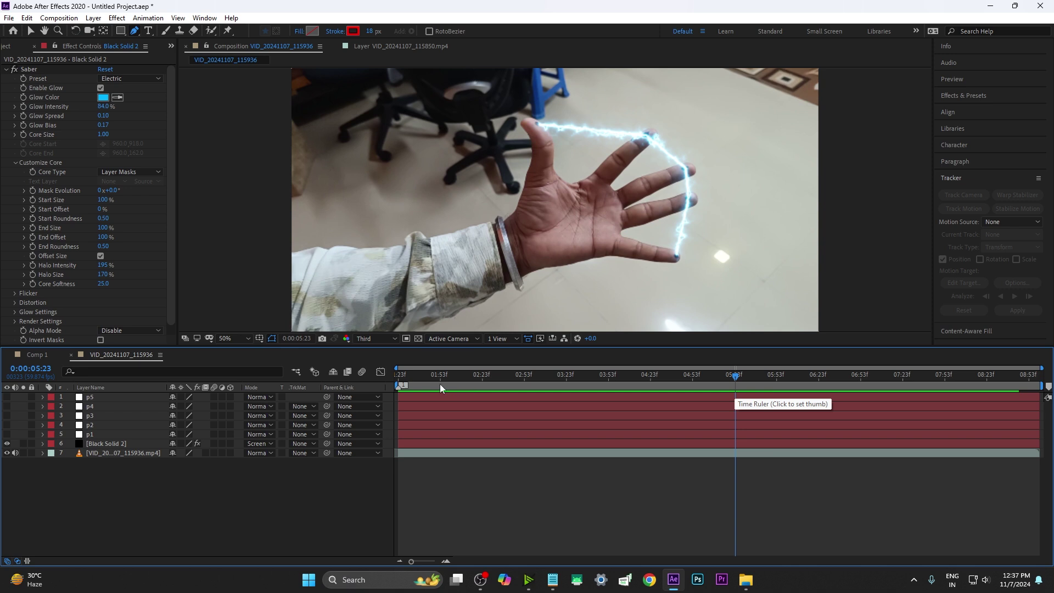
left_click_drag(440, 384, 432, 381)
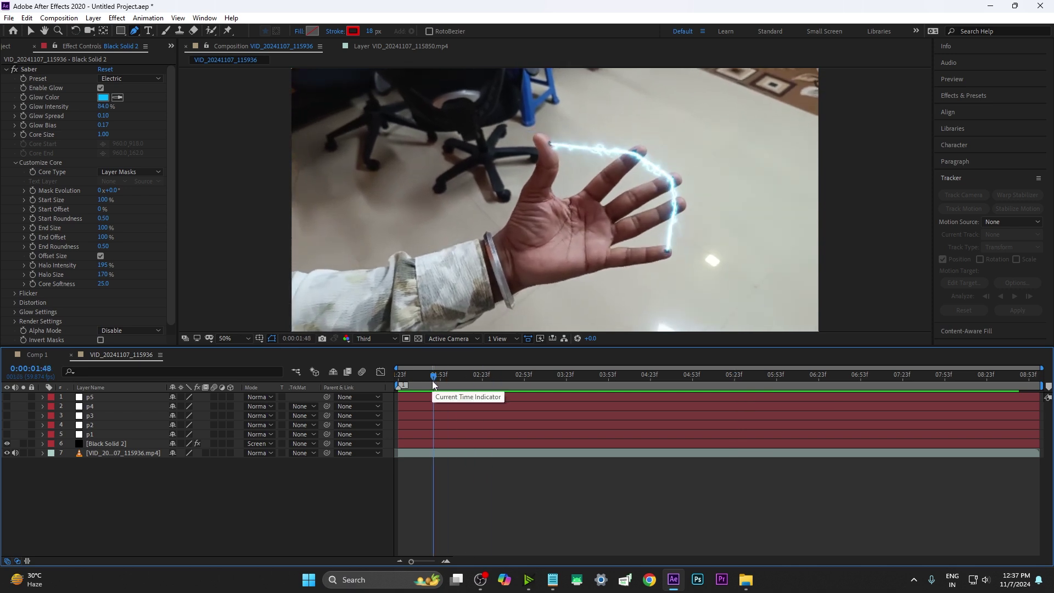
left_click_drag(434, 384, 578, 379)
- Save the project as day20.aep in the AE classes new class folder
key("ctrl+s")
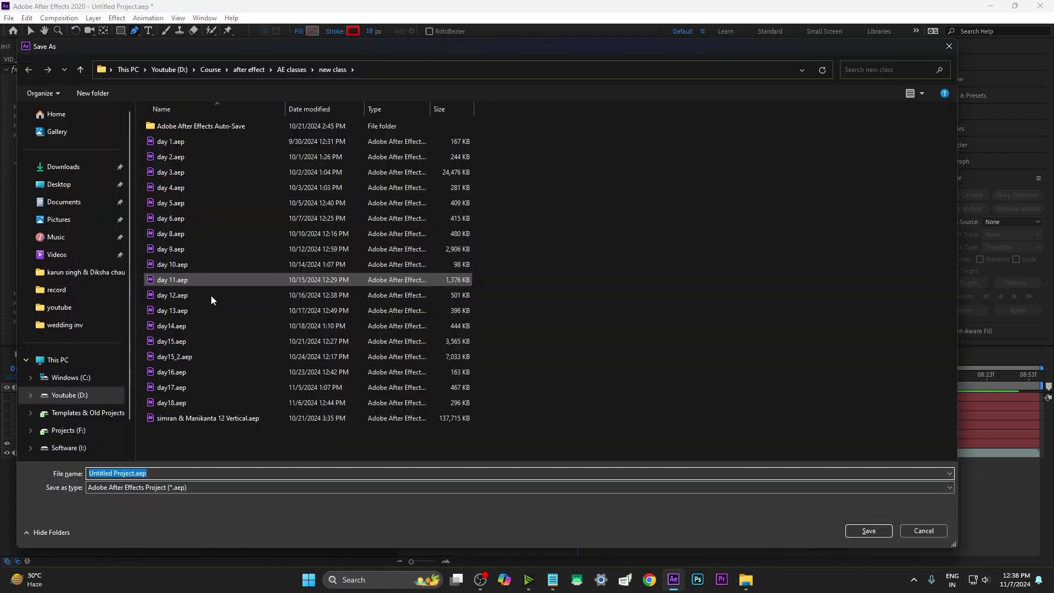
key("Return")
left_click(481, 580)
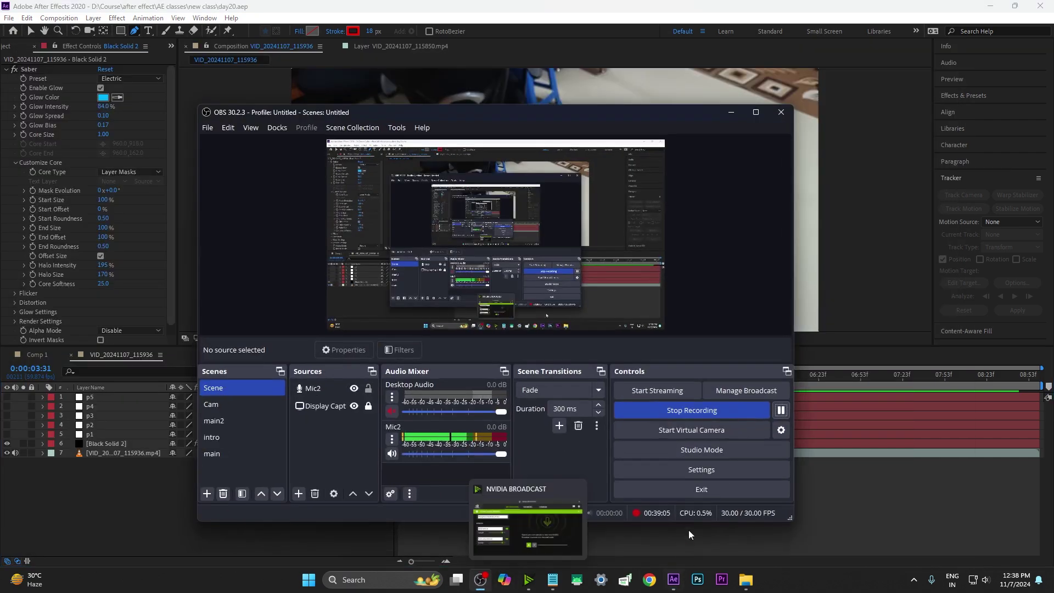